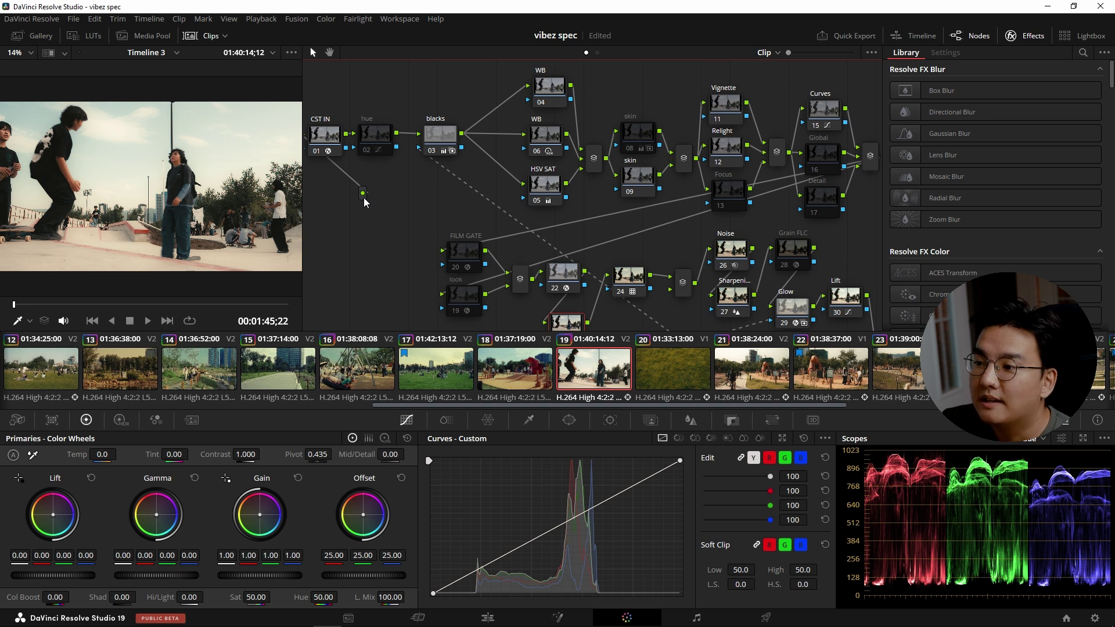
# Load the ungraded Version 2 of clip 03, the playground bear shot
pyautogui.scroll(10, 362, 383)
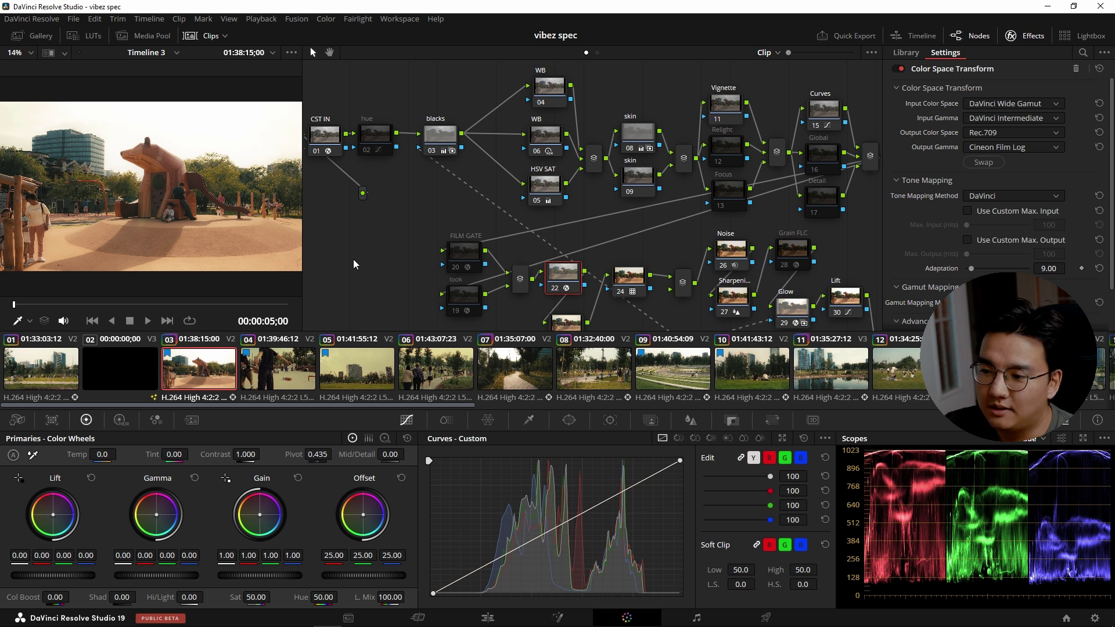
pyautogui.click(222, 380)
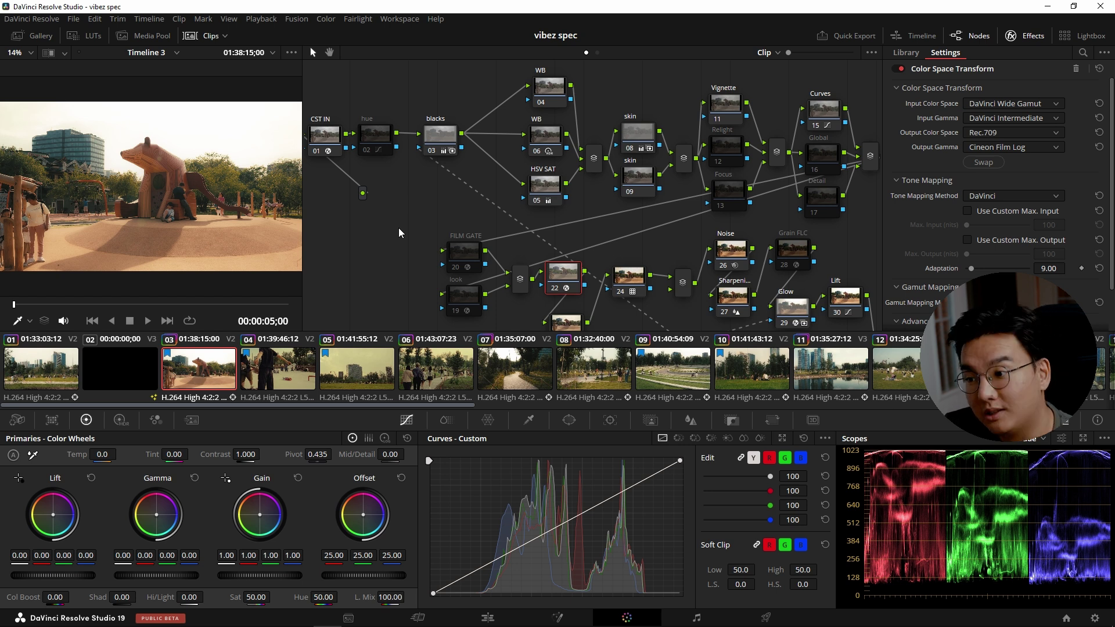
pyautogui.rightClick(200, 370)
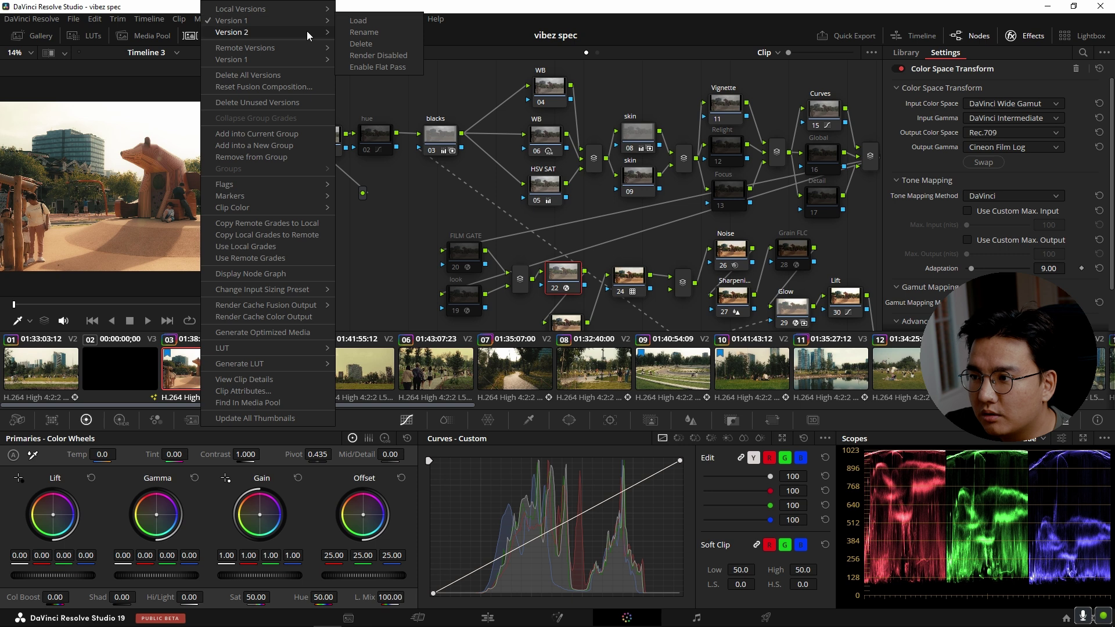
pyautogui.click(358, 21)
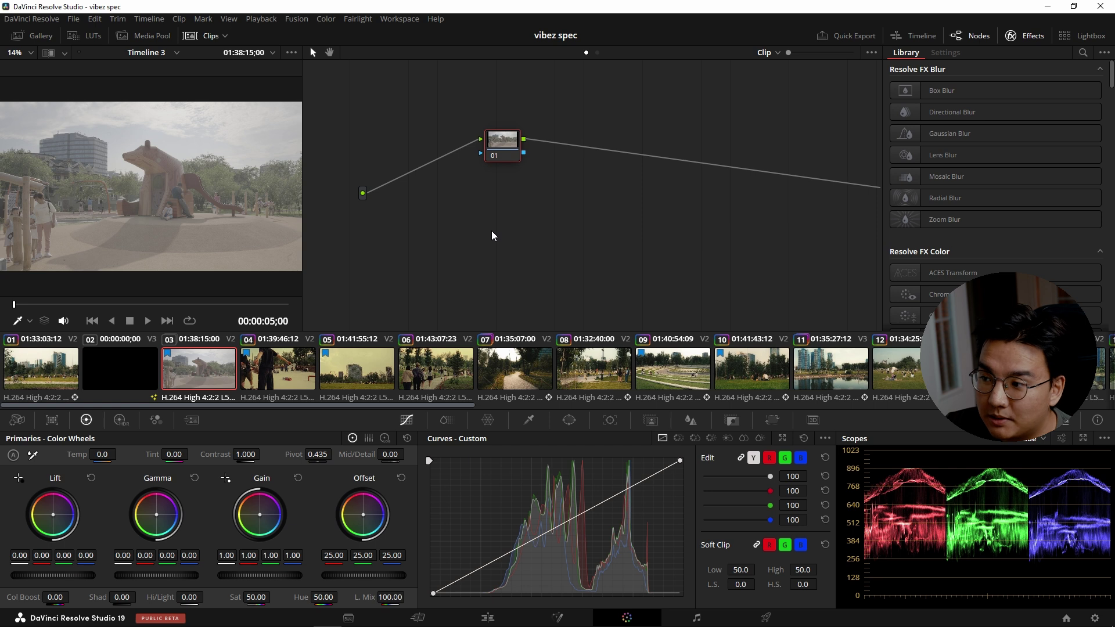
# Search the effects for "color space" and apply Color Space Transform to node 01
pyautogui.click(1082, 52)
pyautogui.write('col')
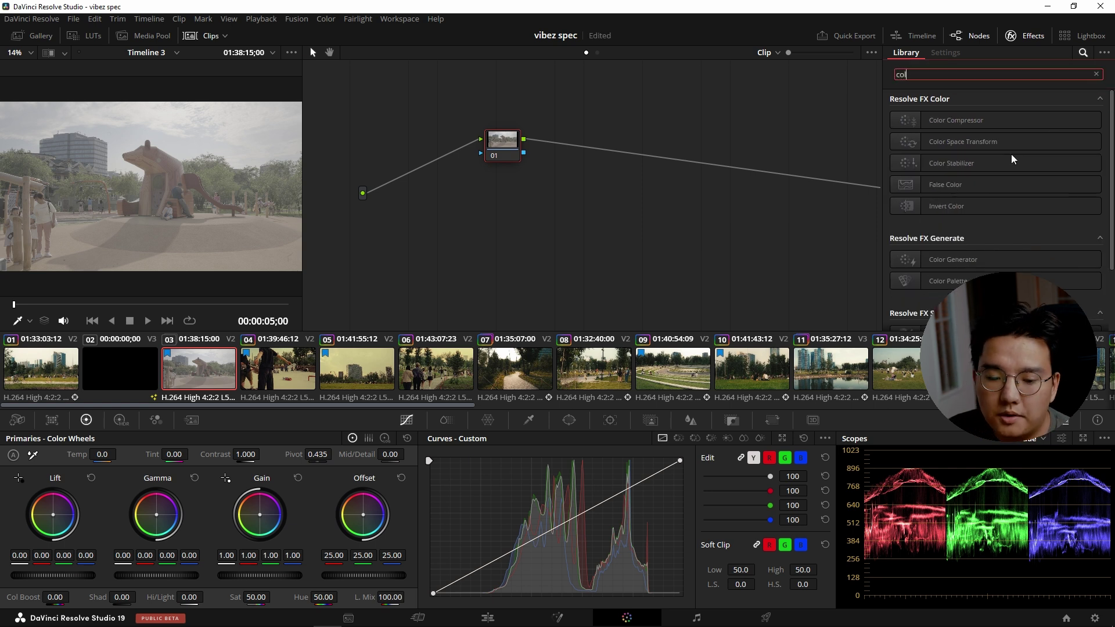
pyautogui.write('or space')
pyautogui.moveTo(1013, 121); pyautogui.dragTo(475, 146)
pyautogui.moveTo(483, 145); pyautogui.dragTo(477, 144)
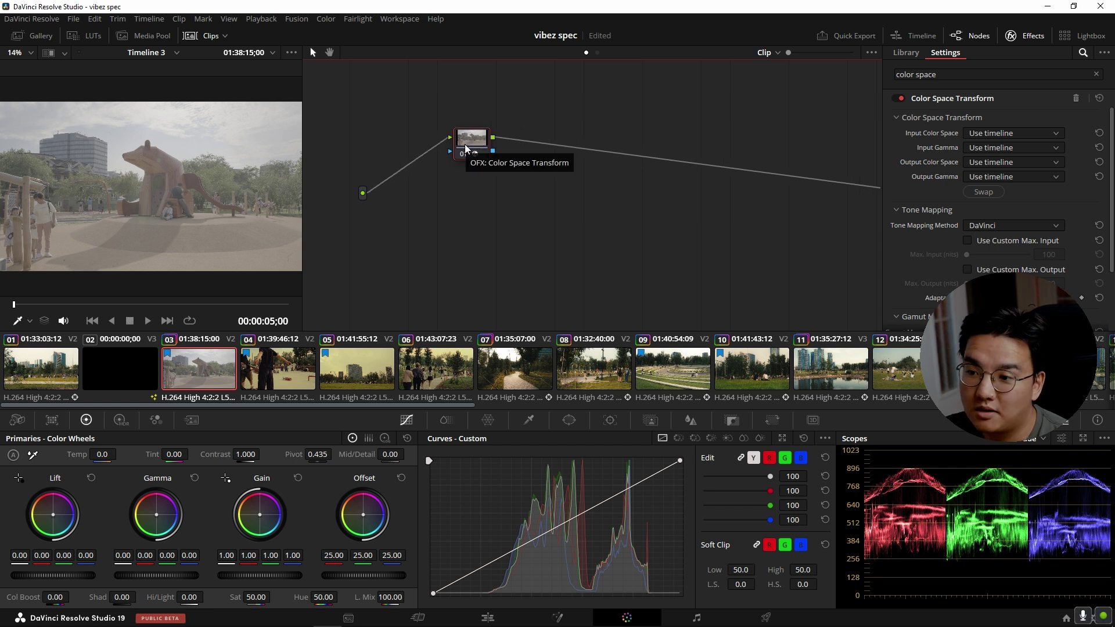
# Set the Color Space Transform's input color space to Sony S-Gamut3.Cine
pyautogui.click(1009, 133)
pyautogui.click(1019, 147)
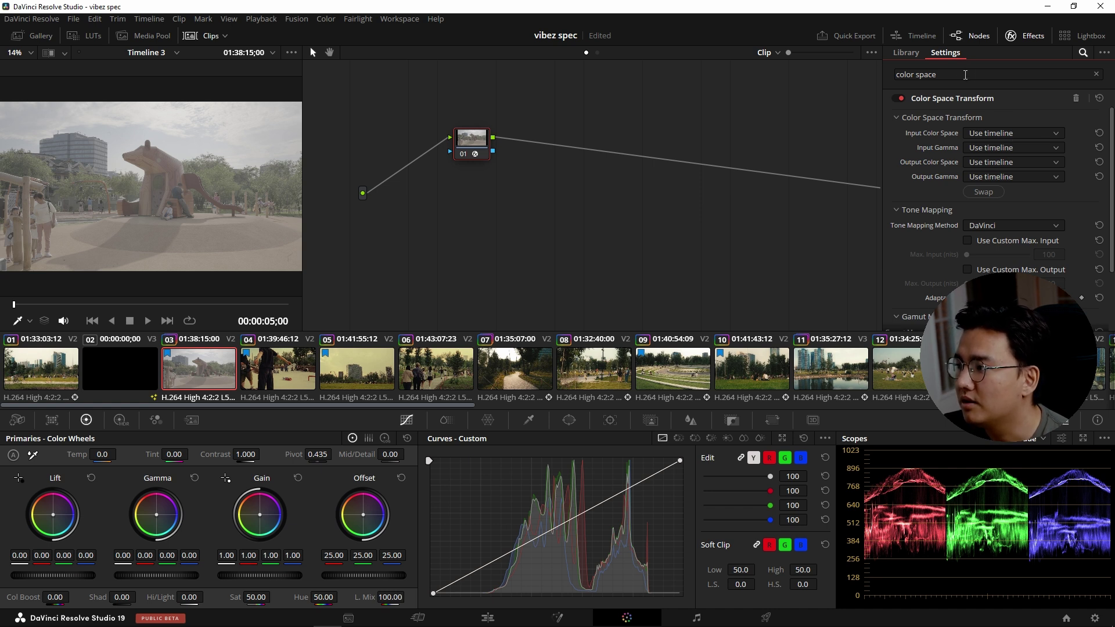
pyautogui.click(993, 135)
pyautogui.scroll(-5, 1033, 228)
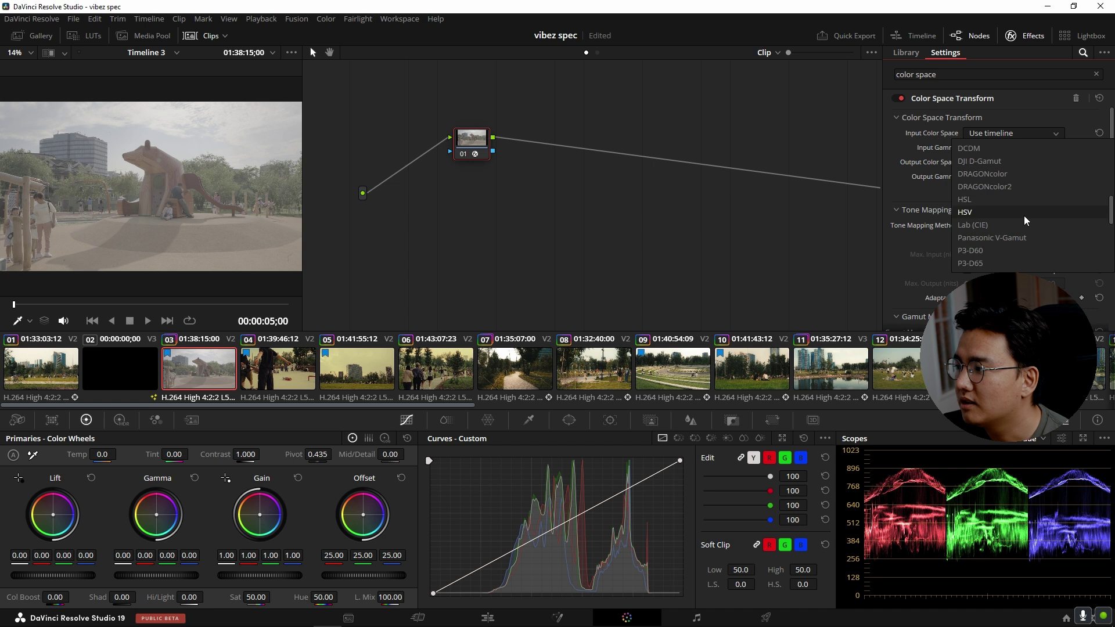
pyautogui.scroll(-3, 1024, 216)
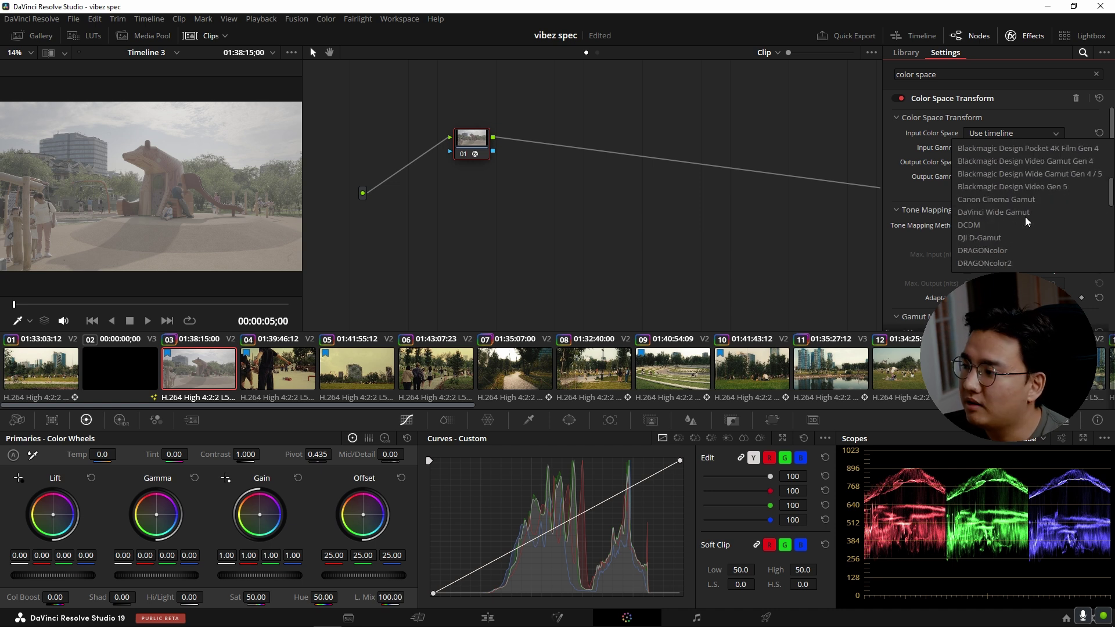
pyautogui.scroll(-6, 1025, 218)
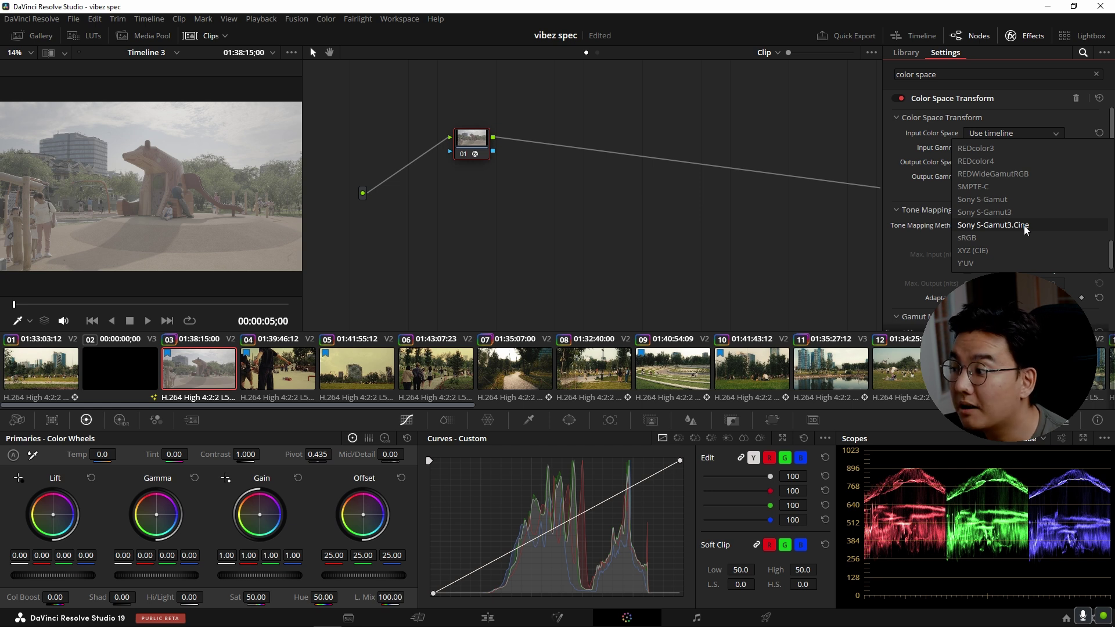
pyautogui.click(1022, 226)
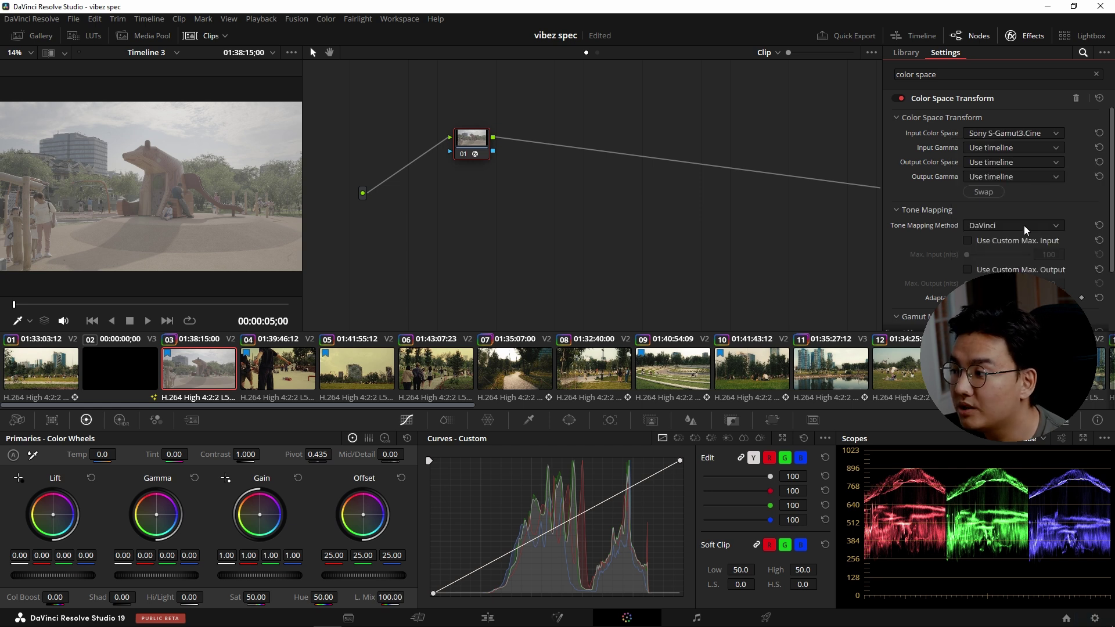
# Set the Color Space Transform's input gamma to Sony S-Log3
pyautogui.click(1002, 148)
pyautogui.scroll(-4, 1022, 210)
pyautogui.scroll(-6, 1020, 215)
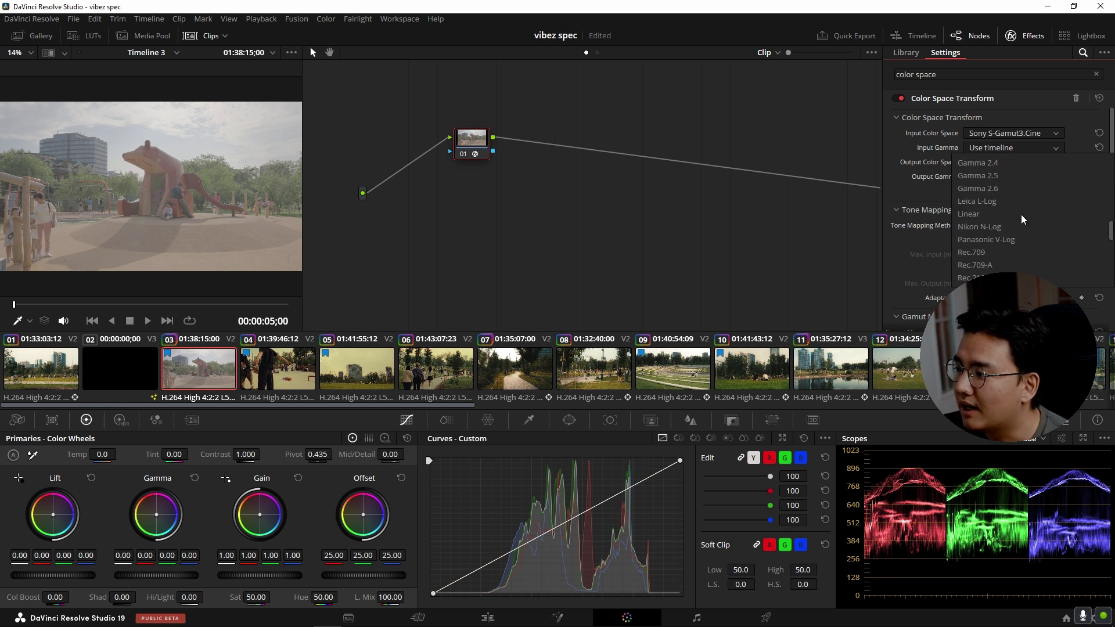
pyautogui.click(1019, 215)
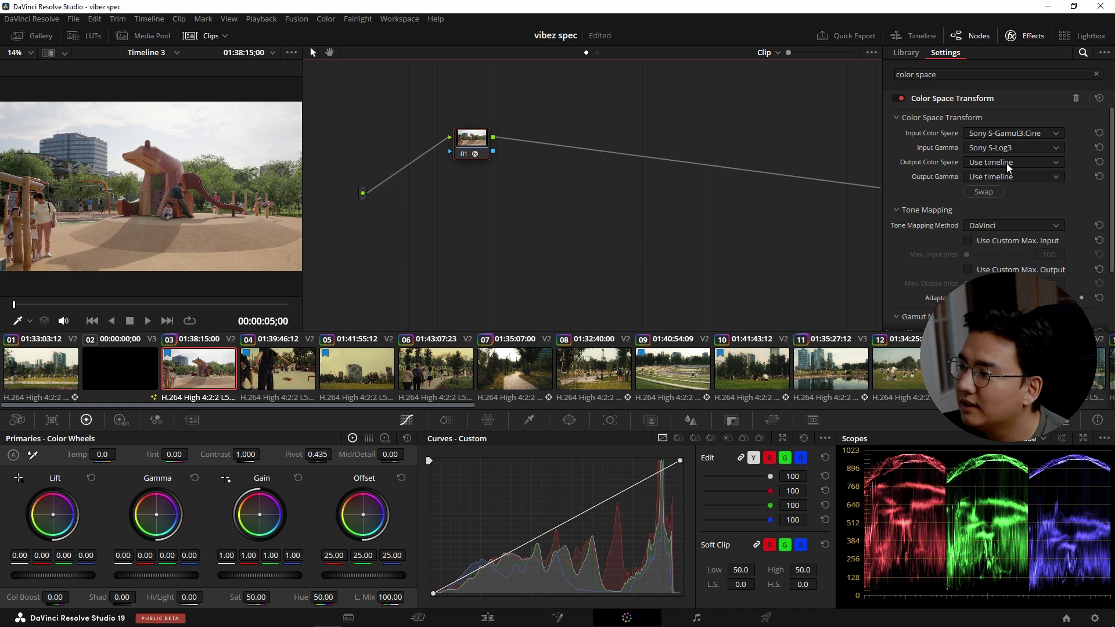
# Set the Color Space Transform's output color space to Rec.709
pyautogui.click(1018, 162)
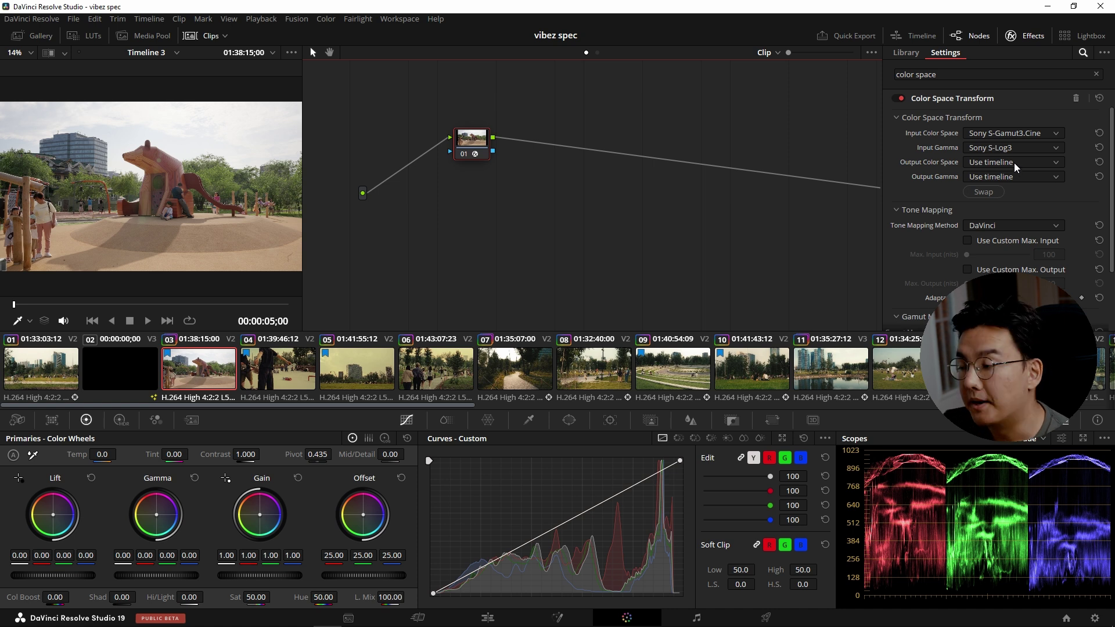
pyautogui.click(1014, 162)
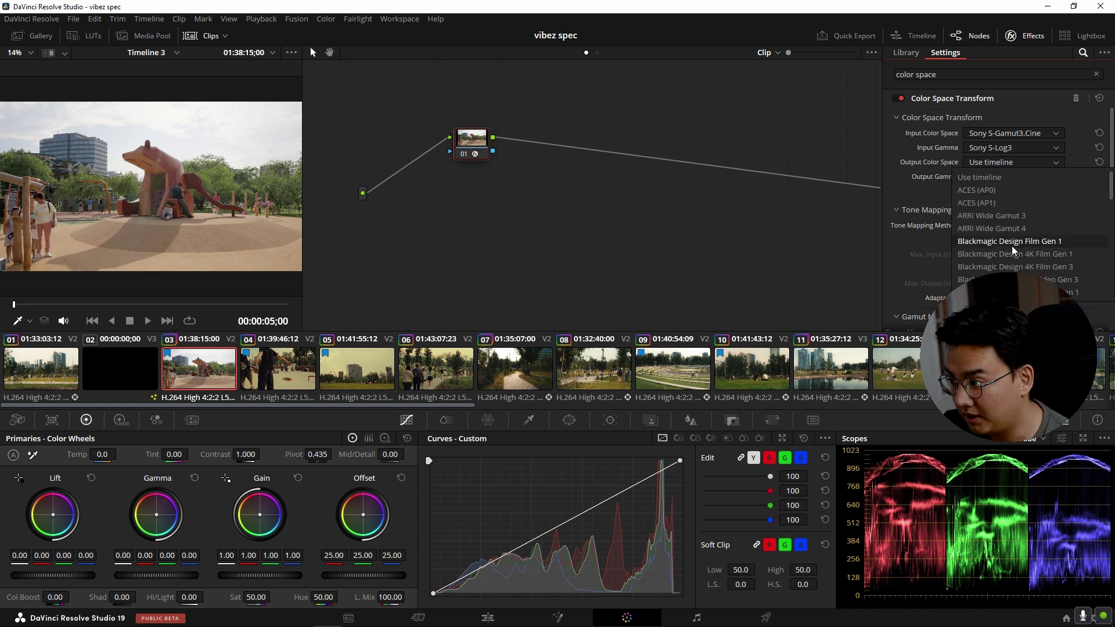
pyautogui.click(1013, 162)
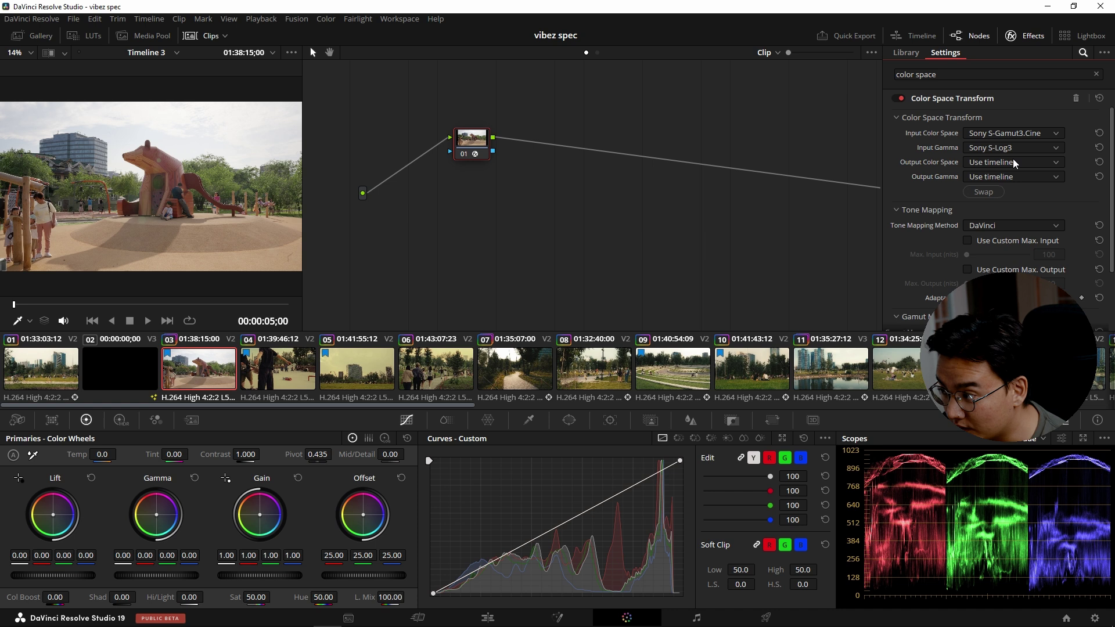
pyautogui.click(1013, 160)
pyautogui.scroll(-10, 1012, 222)
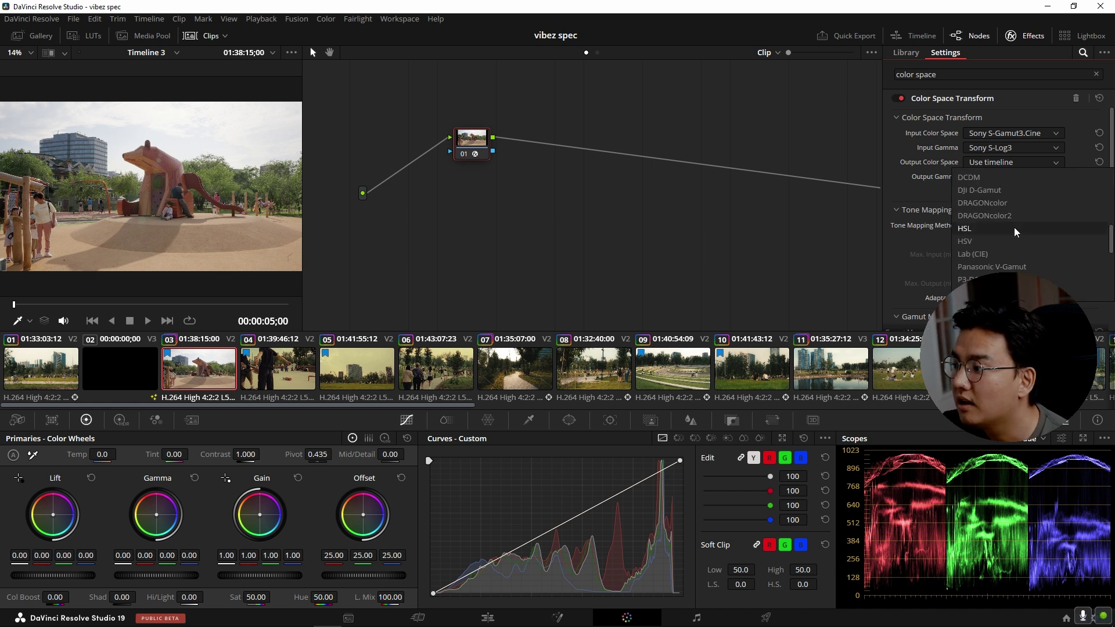
pyautogui.click(1019, 238)
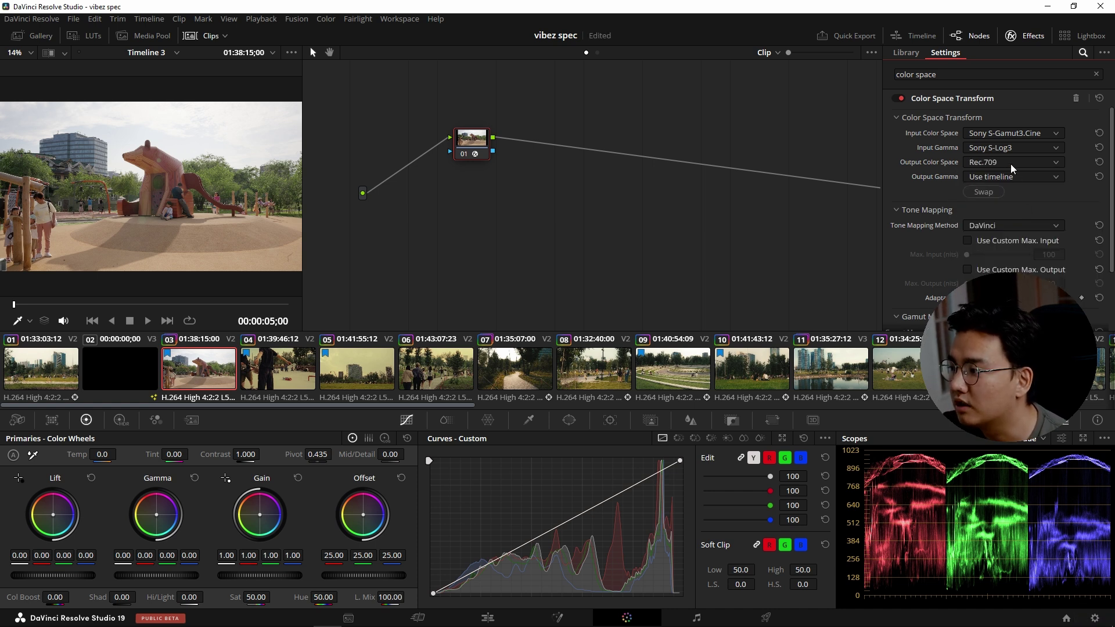
# Set the Color Space Transform's output gamma to Gamma 2.4
pyautogui.click(1011, 175)
pyautogui.scroll(-3, 1005, 242)
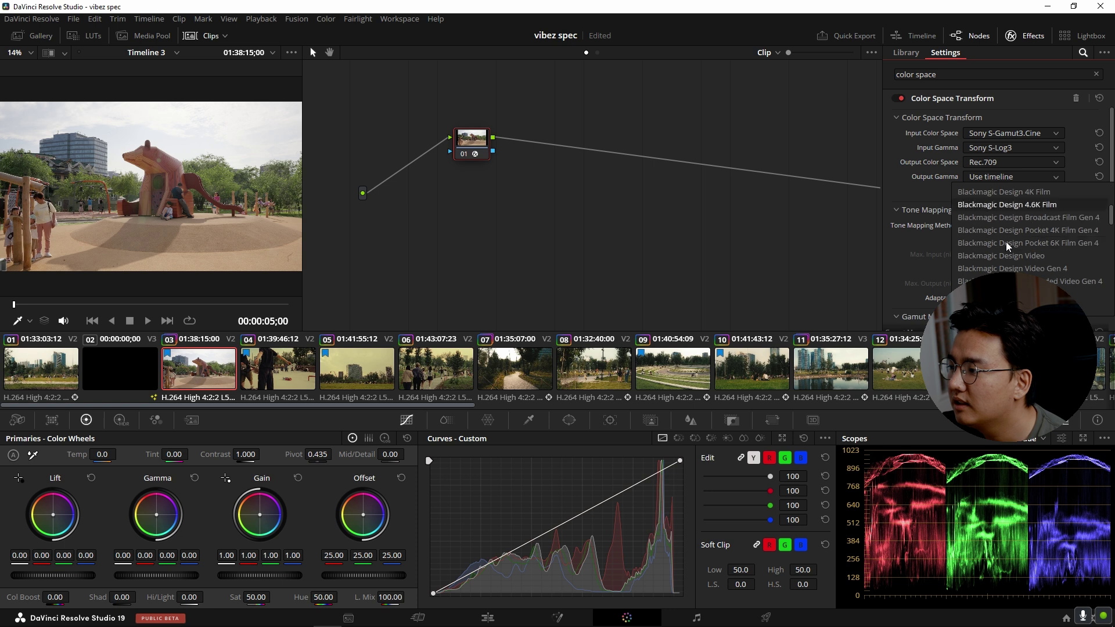
pyautogui.scroll(3, 1013, 235)
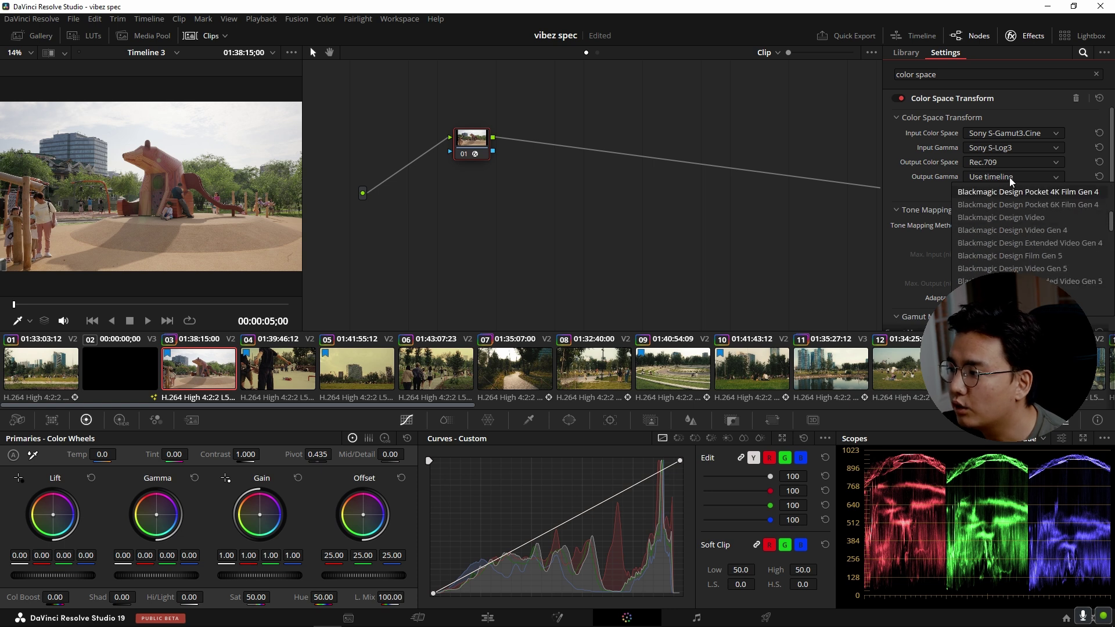
pyautogui.click(1009, 177)
pyautogui.click(1010, 177)
pyautogui.scroll(-2, 1016, 253)
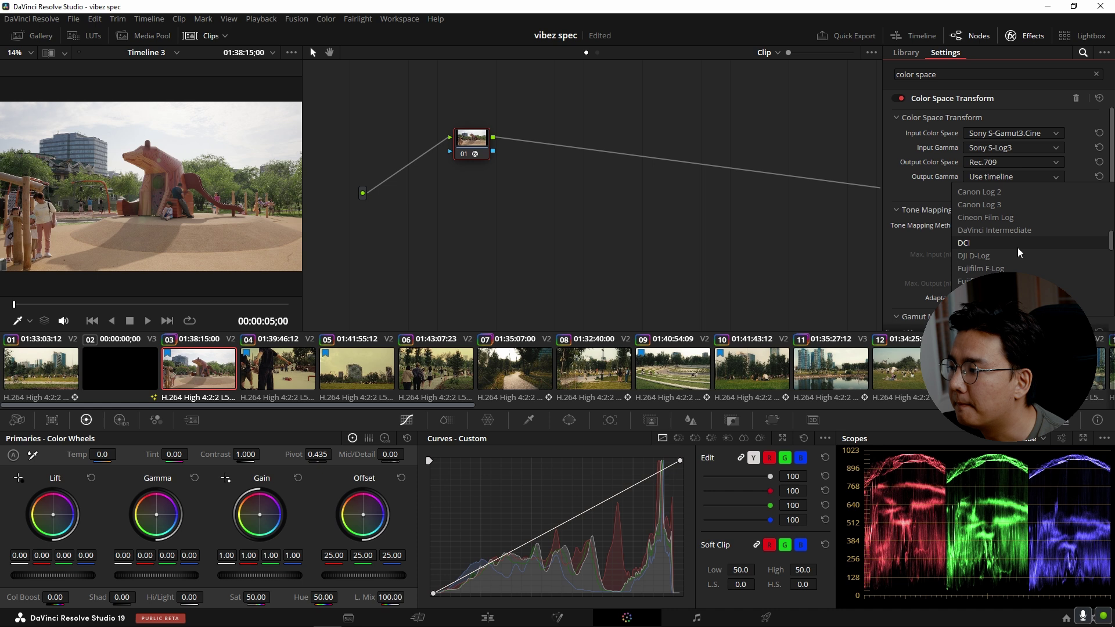
pyautogui.scroll(-2, 1018, 253)
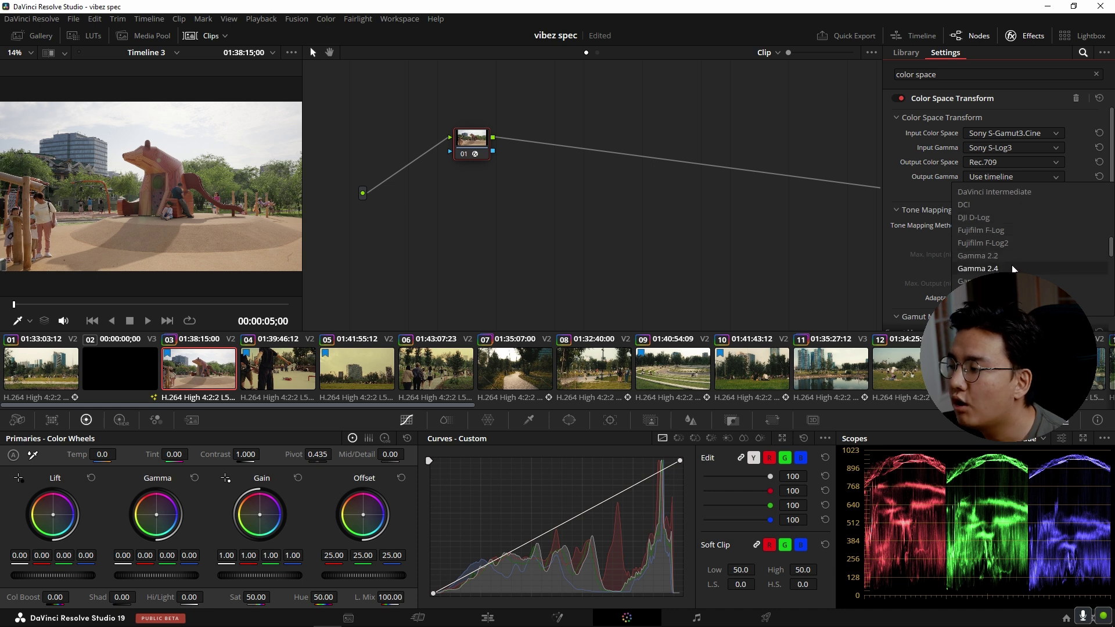
pyautogui.click(1013, 269)
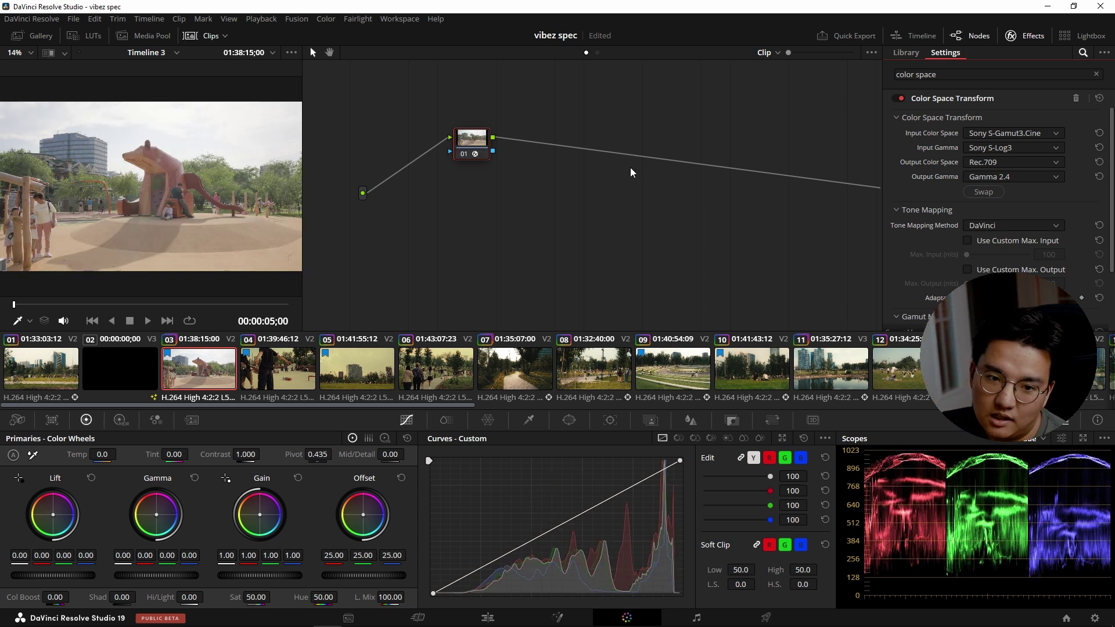
# Preview the converted shot full screen, return to the node view, and save the project
pyautogui.hotkey('ctrl', 'f')
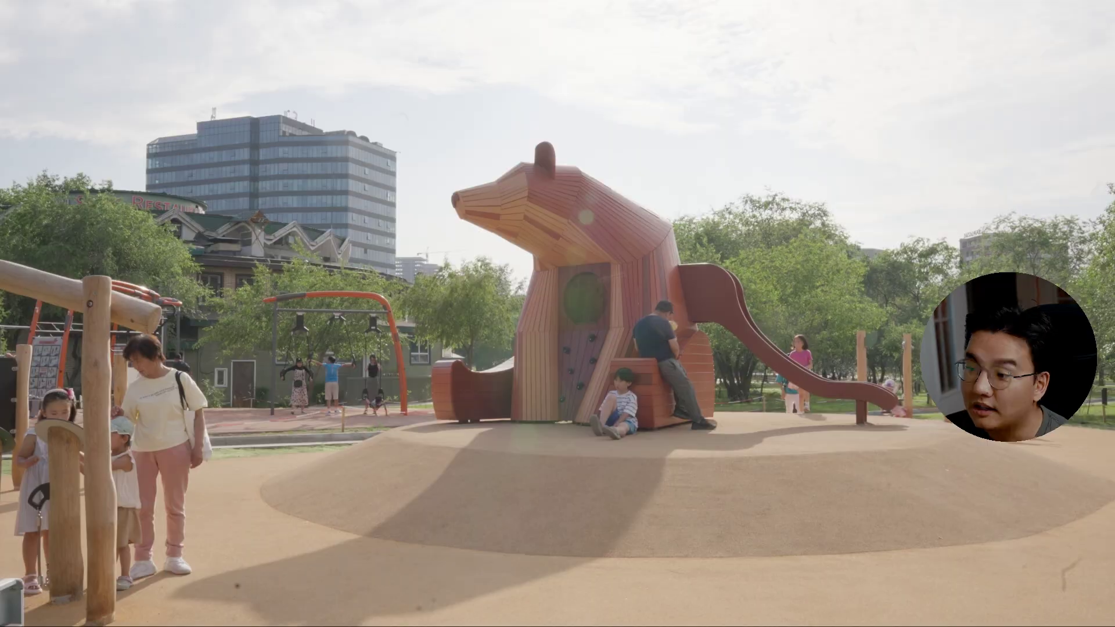
pyautogui.press('Escape')
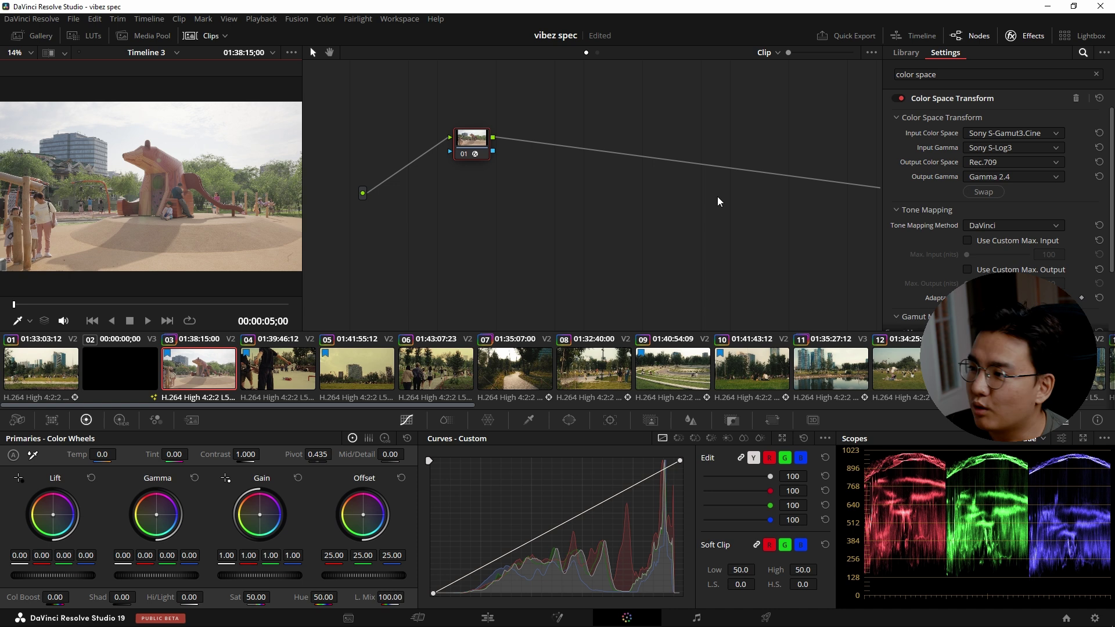
pyautogui.hotkey('ctrl', 's')
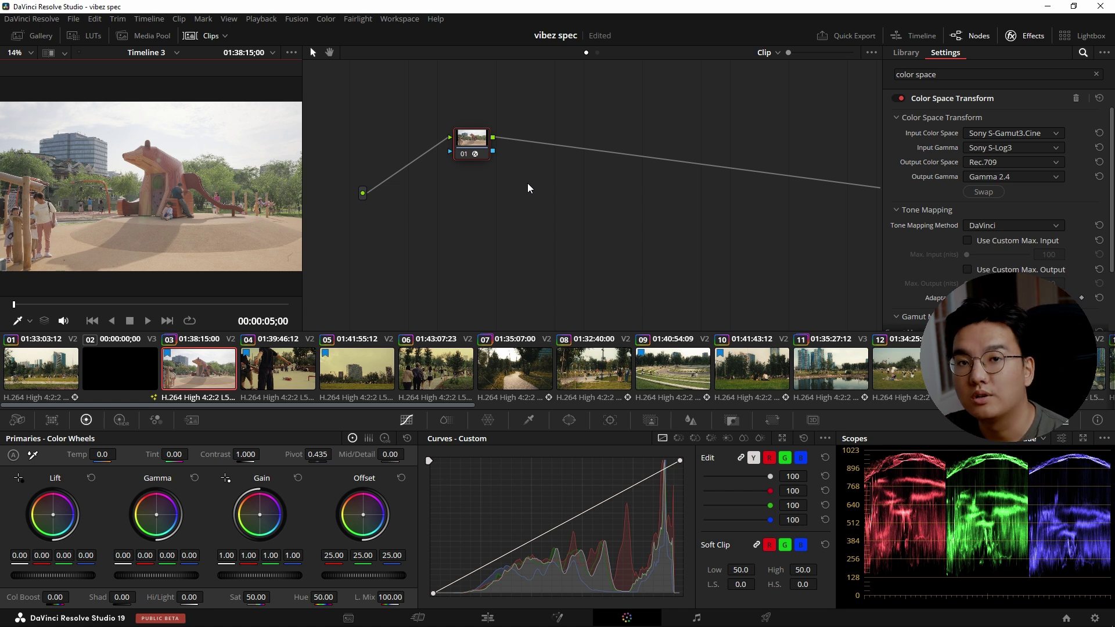
# Disable and re-enable node 01 to compare the shot with and without the conversion
pyautogui.hotkey('ctrl', 'd')
pyautogui.hotkey('ctrl', 'd')
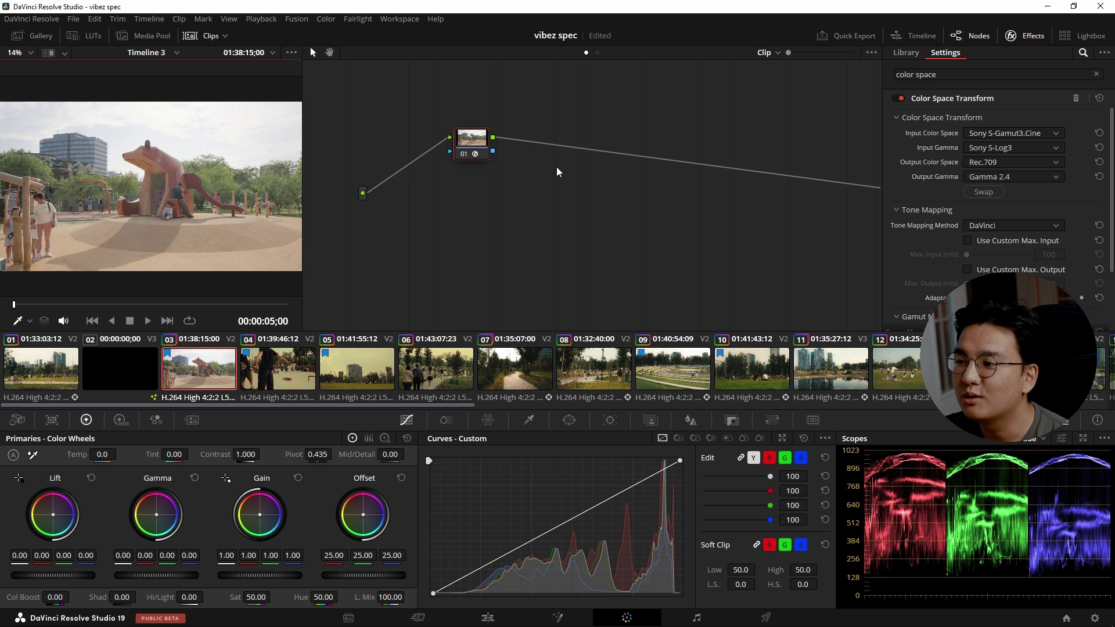
# Add a serial node after node 01, clear the effects search, and space the new node slightly away from the first
pyautogui.hotkey('alt', 's')
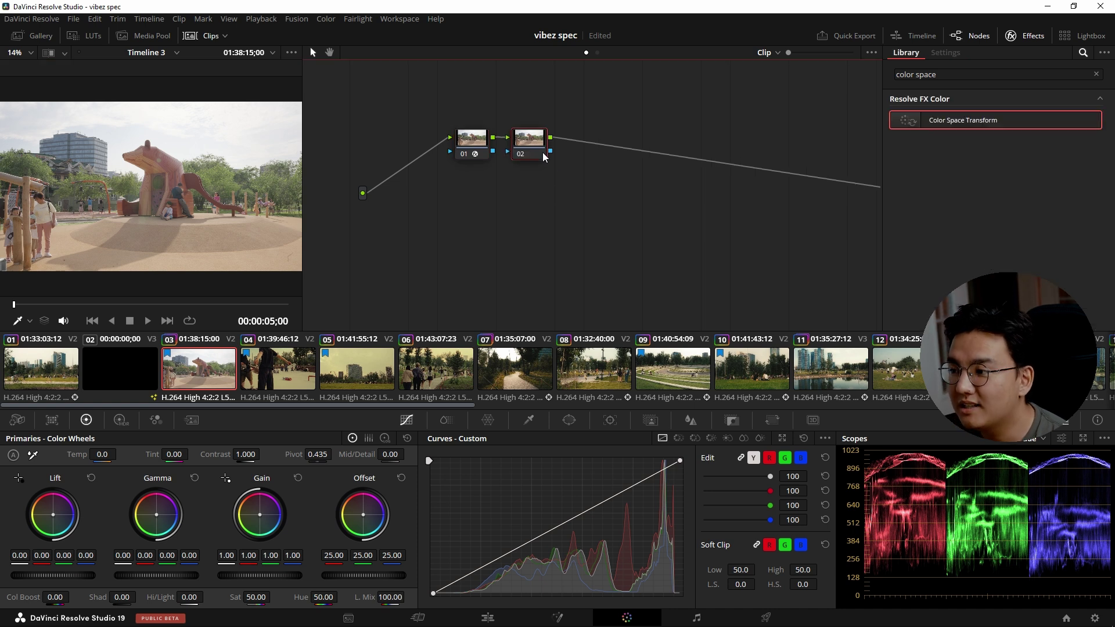
pyautogui.click(1096, 74)
pyautogui.moveTo(529, 139); pyautogui.dragTo(536, 138)
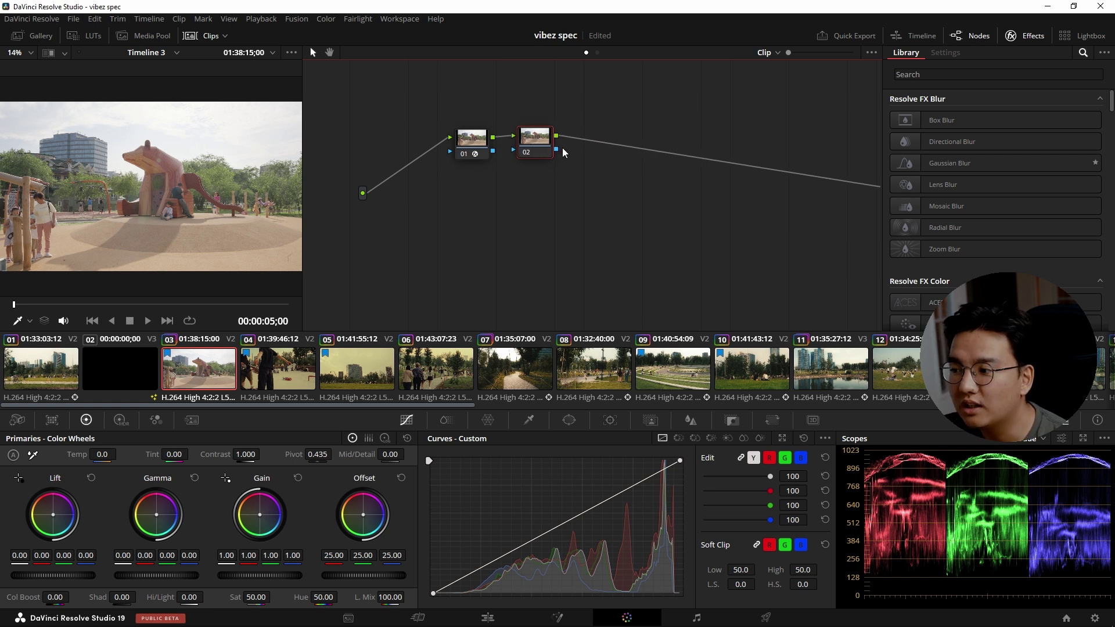
pyautogui.moveTo(531, 138); pyautogui.dragTo(528, 139)
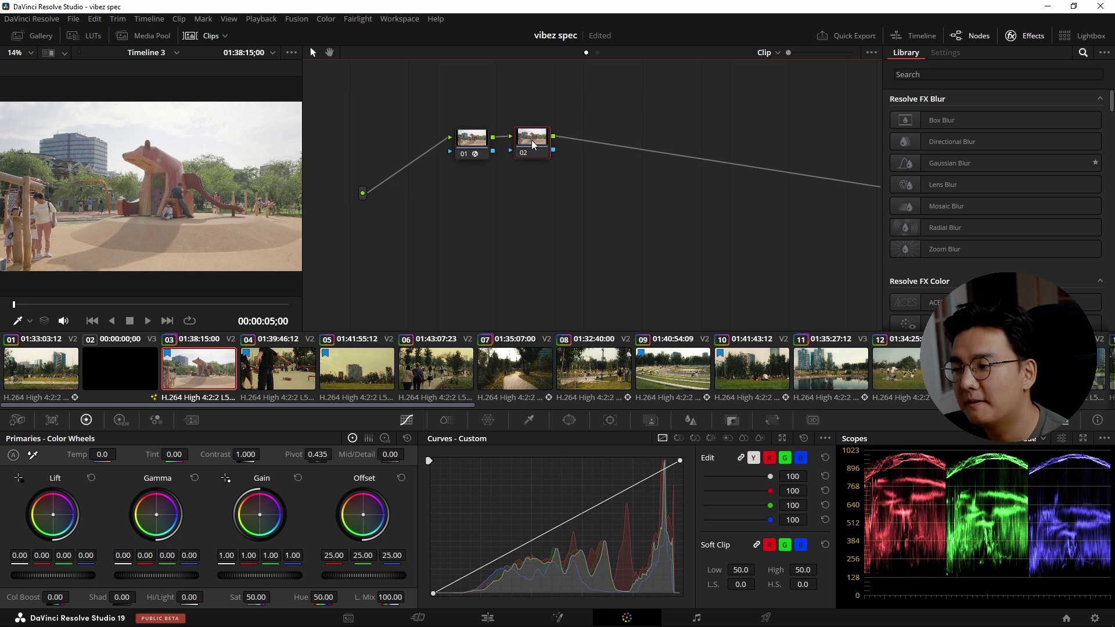
pyautogui.moveTo(531, 140); pyautogui.dragTo(537, 139)
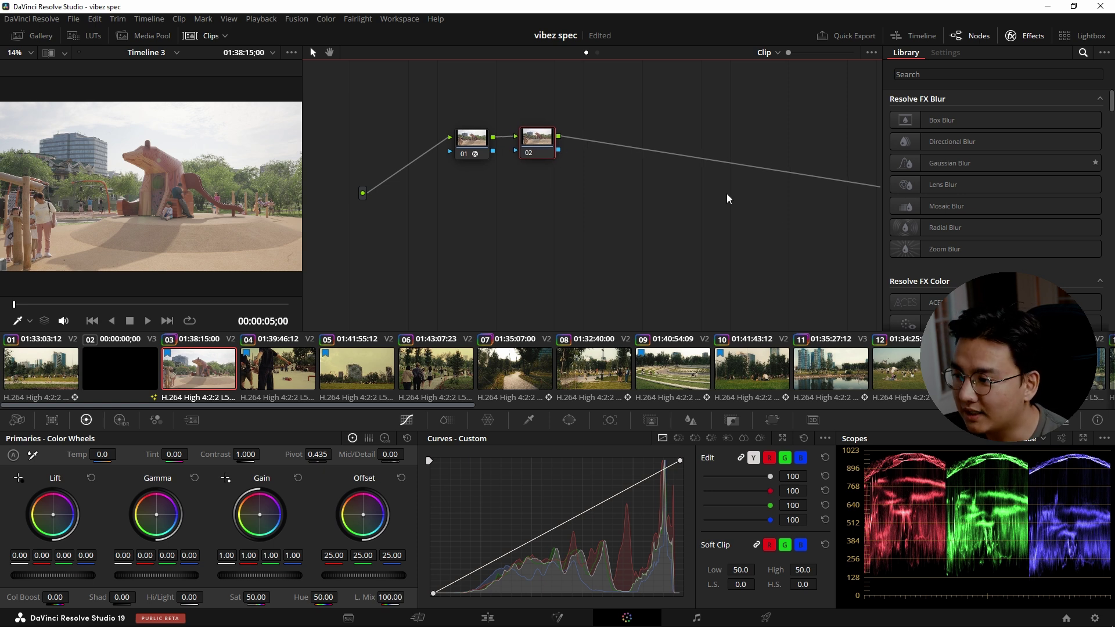
# Review node 01's Color Space Transform settings, save the project, and reselect node 02
pyautogui.click(485, 151)
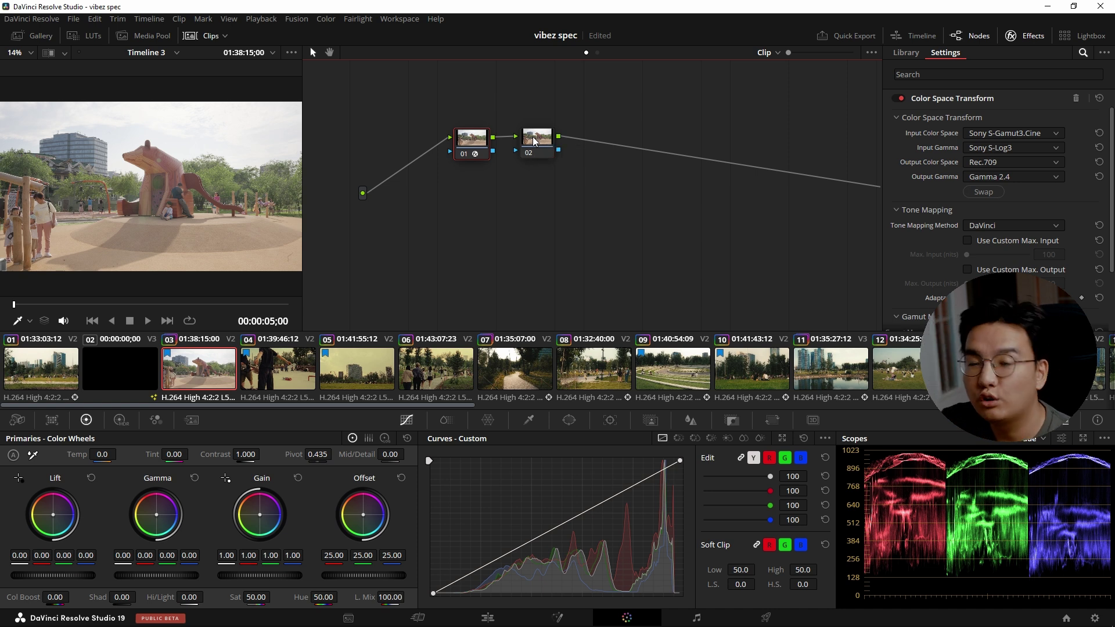
pyautogui.hotkey('ctrl', 's')
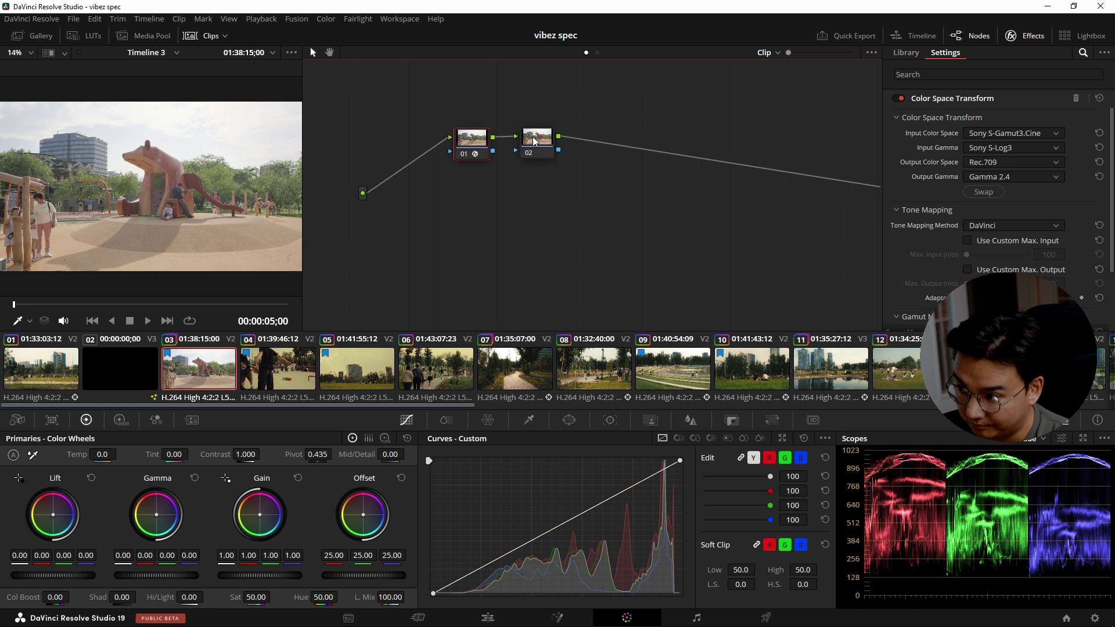
pyautogui.click(535, 141)
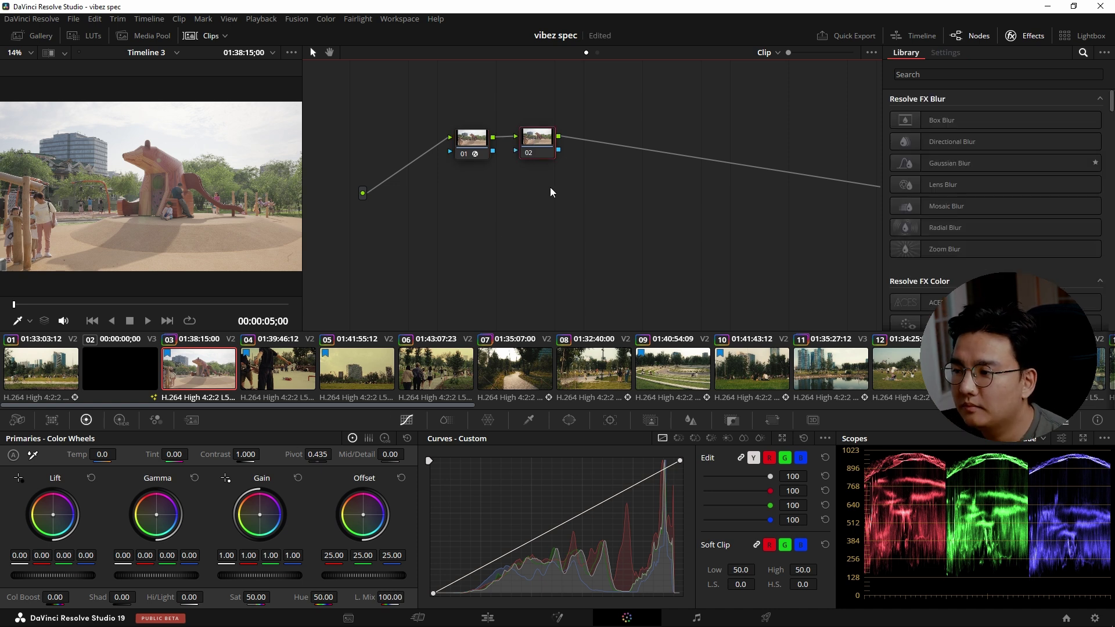
# Label node 01 "CST" and select node 02 for further grading
pyautogui.click(475, 139)
pyautogui.rightClick(475, 139)
pyautogui.click(530, 165)
pyautogui.write('CST')
pyautogui.press('Return')
pyautogui.click(547, 141)
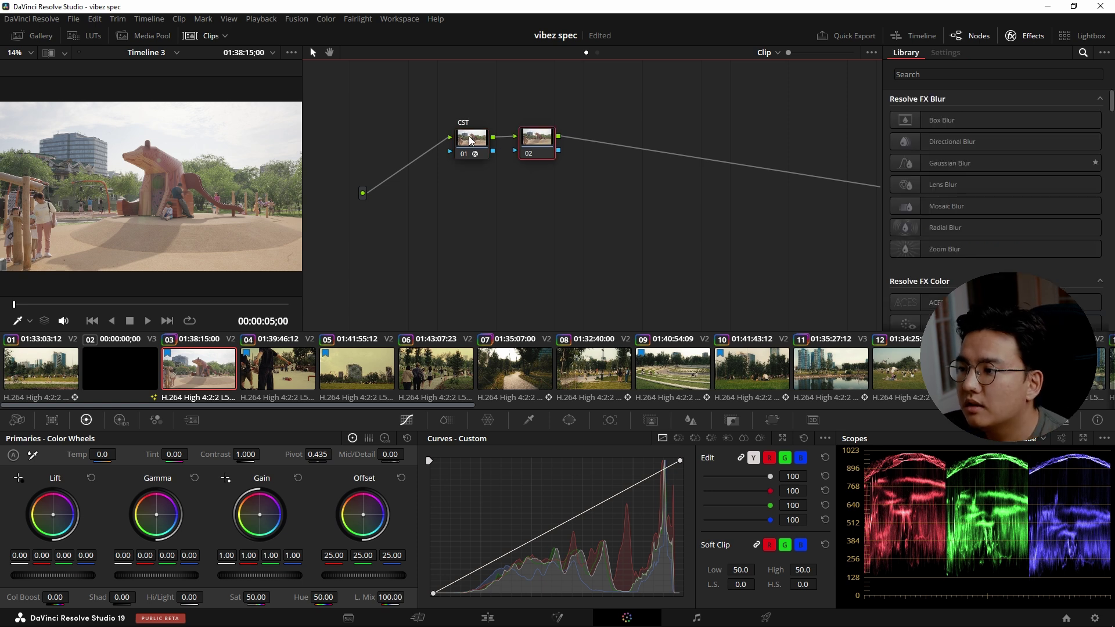
# Label node 02 "EXP"
pyautogui.rightClick(547, 140)
pyautogui.click(589, 166)
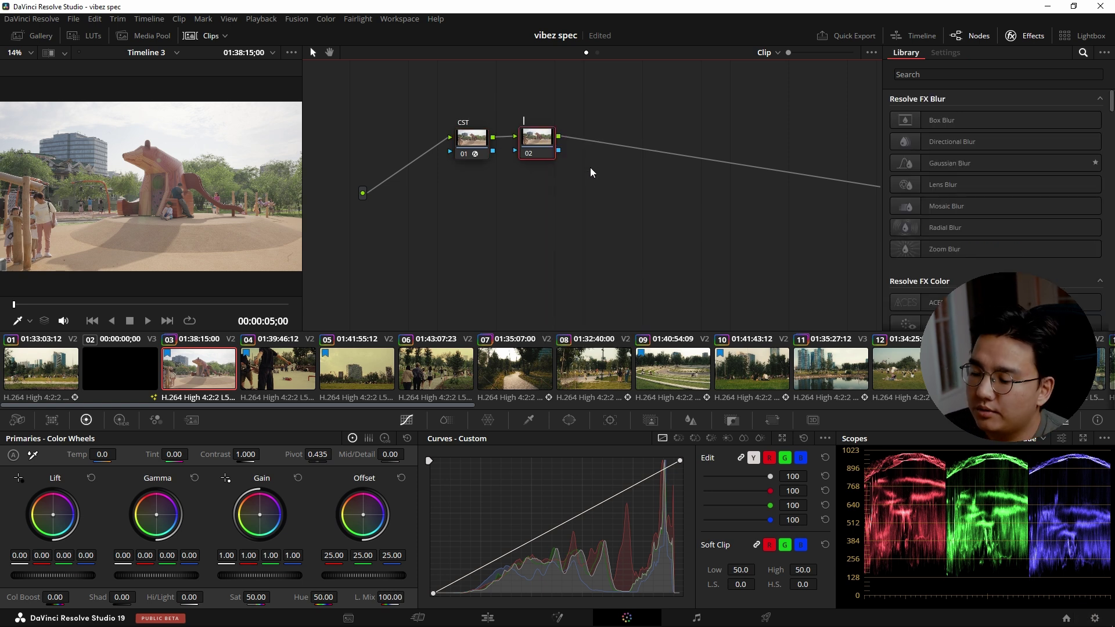
pyautogui.write('EXP')
pyautogui.press('Return')
# Add a serial node after EXP and label it "Contrast"
pyautogui.rightClick(593, 139)
pyautogui.click(611, 159)
pyautogui.write('Contrast')
pyautogui.press('Return')
# Add a serial node after Contrast and label it "WB" for white balance
pyautogui.rightClick(593, 144)
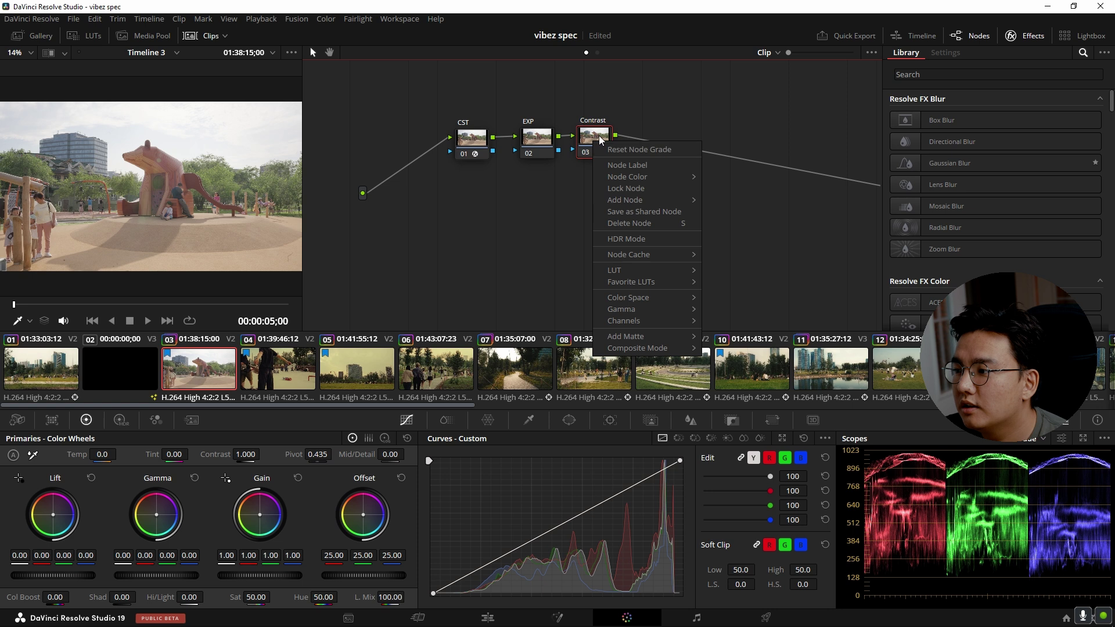
pyautogui.click(598, 135)
pyautogui.hotkey('alt', 's')
pyautogui.rightClick(659, 136)
pyautogui.click(704, 158)
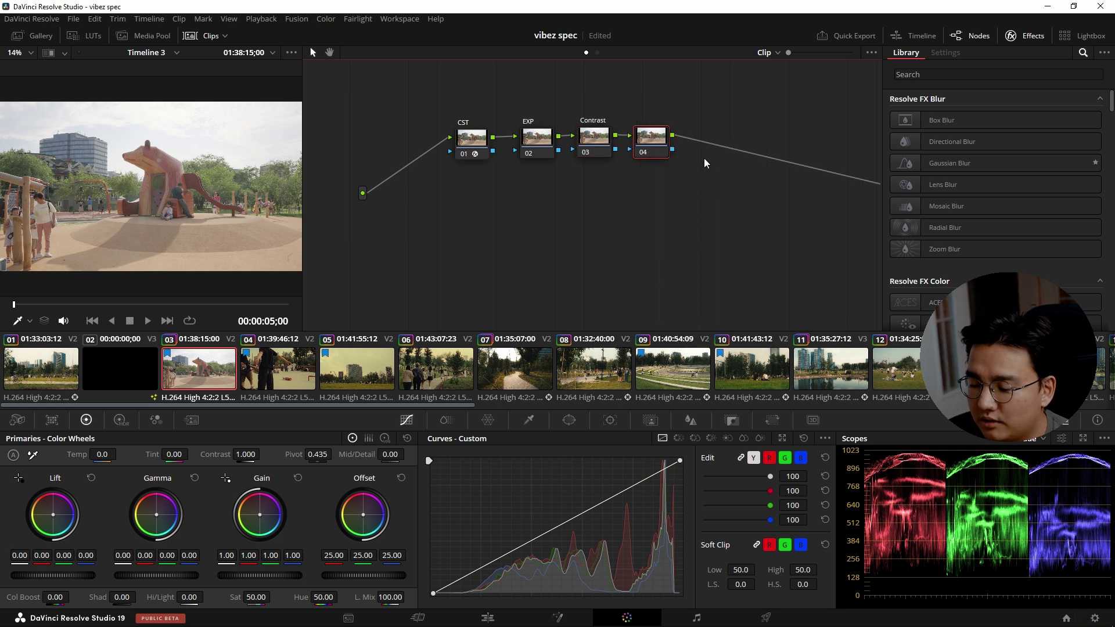
pyautogui.write('WB')
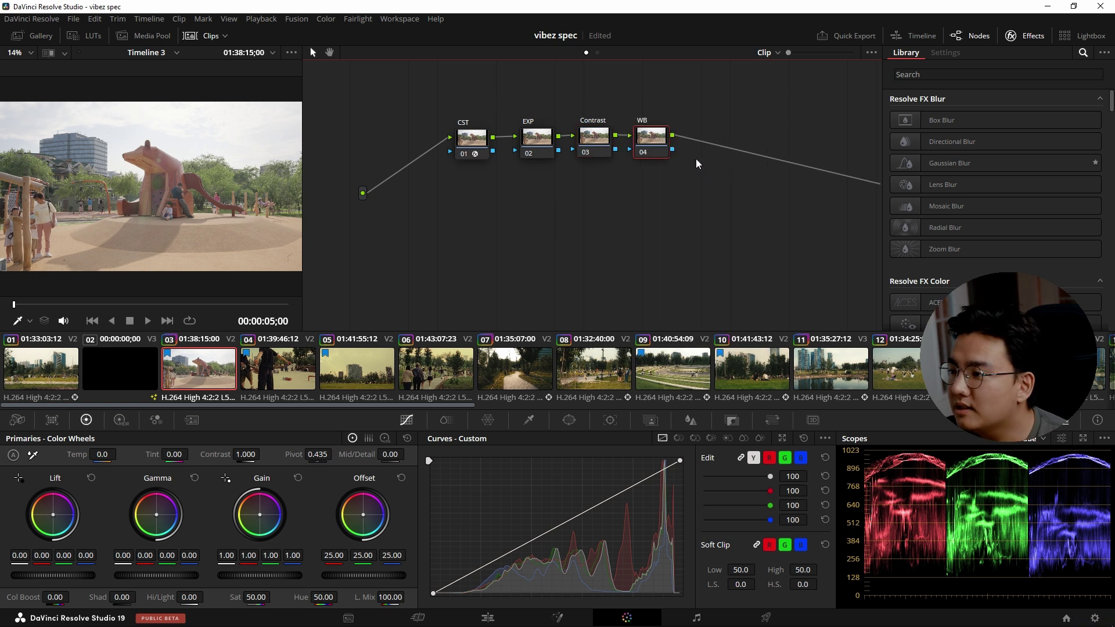
# Move EXP past the other nodes, place WB between CST and Contrast, and detach the link to the graph output
pyautogui.moveTo(541, 146); pyautogui.dragTo(721, 139)
pyautogui.moveTo(659, 142); pyautogui.dragTo(544, 159)
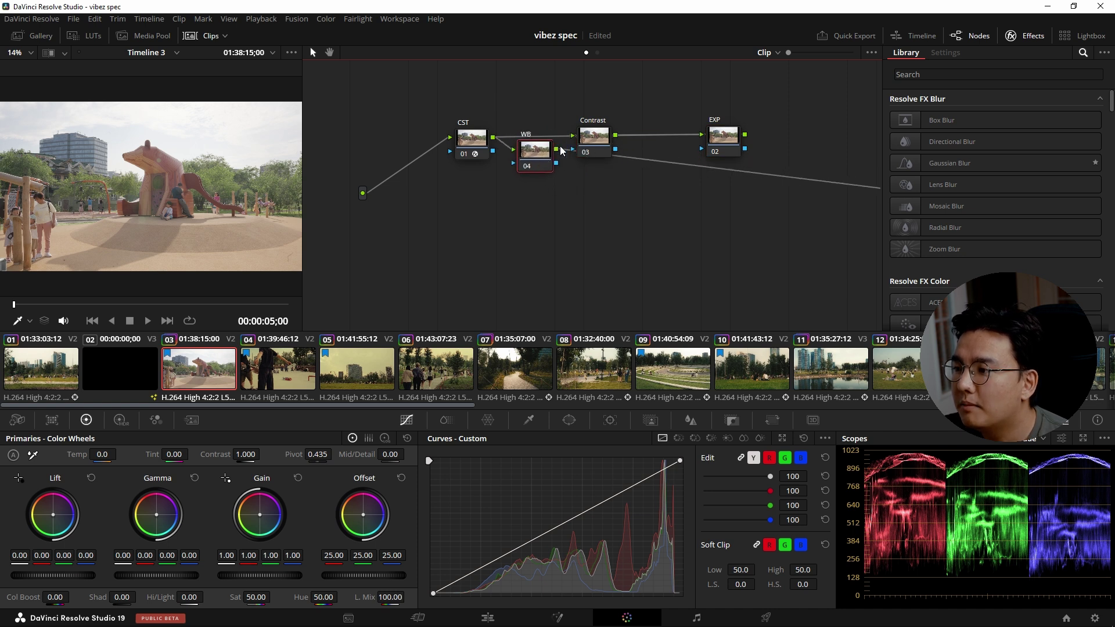
pyautogui.moveTo(589, 133); pyautogui.dragTo(655, 152)
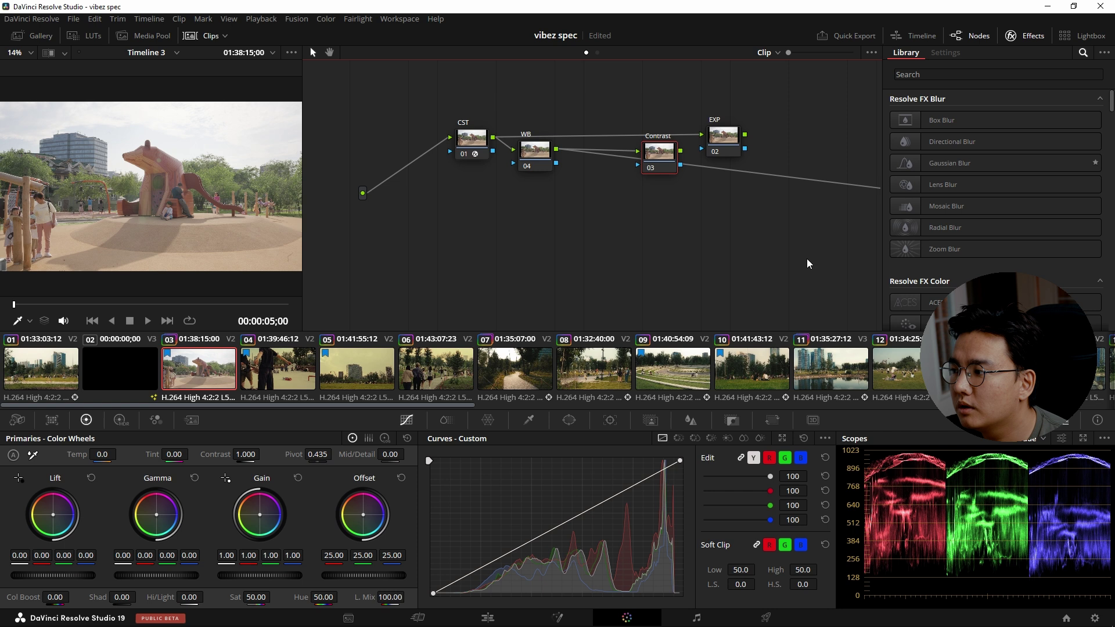
pyautogui.moveTo(806, 258); pyautogui.dragTo(735, 252)
pyautogui.moveTo(847, 183); pyautogui.dragTo(768, 235)
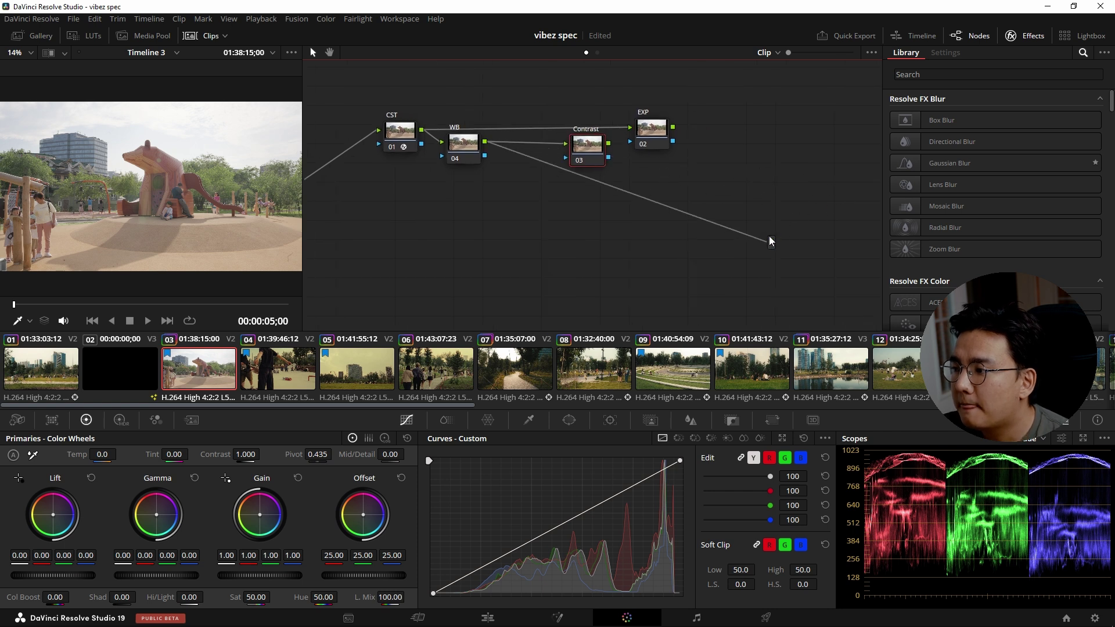
pyautogui.click(728, 229)
# Move the WB and Contrast nodes below the link running from CST to EXP
pyautogui.moveTo(463, 142); pyautogui.dragTo(479, 182)
pyautogui.moveTo(588, 160); pyautogui.dragTo(596, 187)
pyautogui.hscroll(-3, 506, 218)
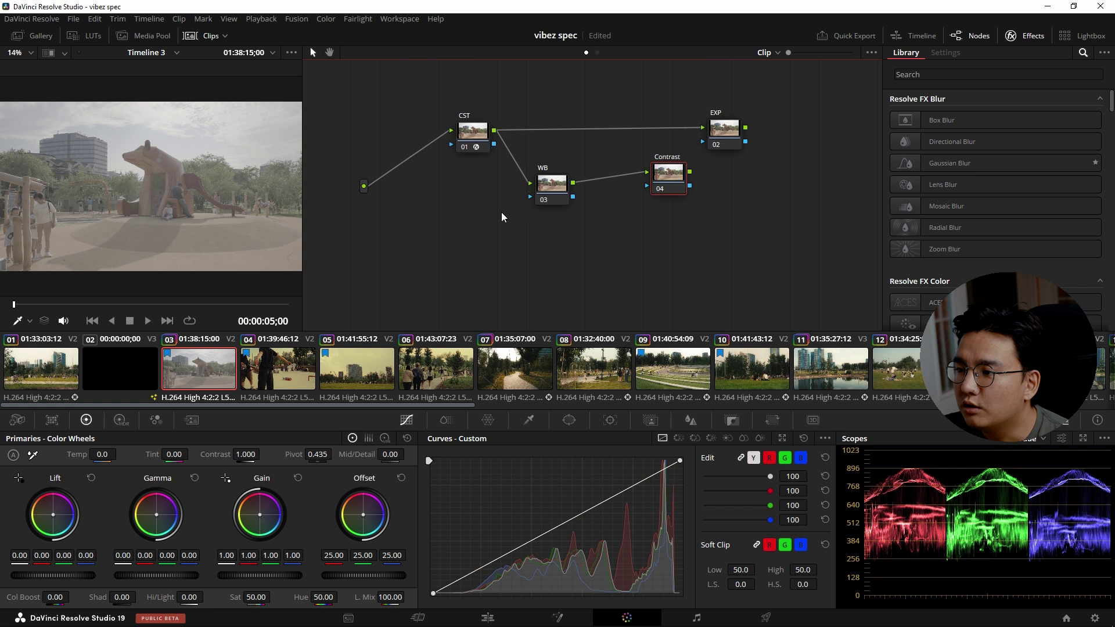
pyautogui.moveTo(431, 260)
pyautogui.mouseDown()
pyautogui.moveTo(353, 260)
pyautogui.moveTo(425, 258)
pyautogui.mouseUp()
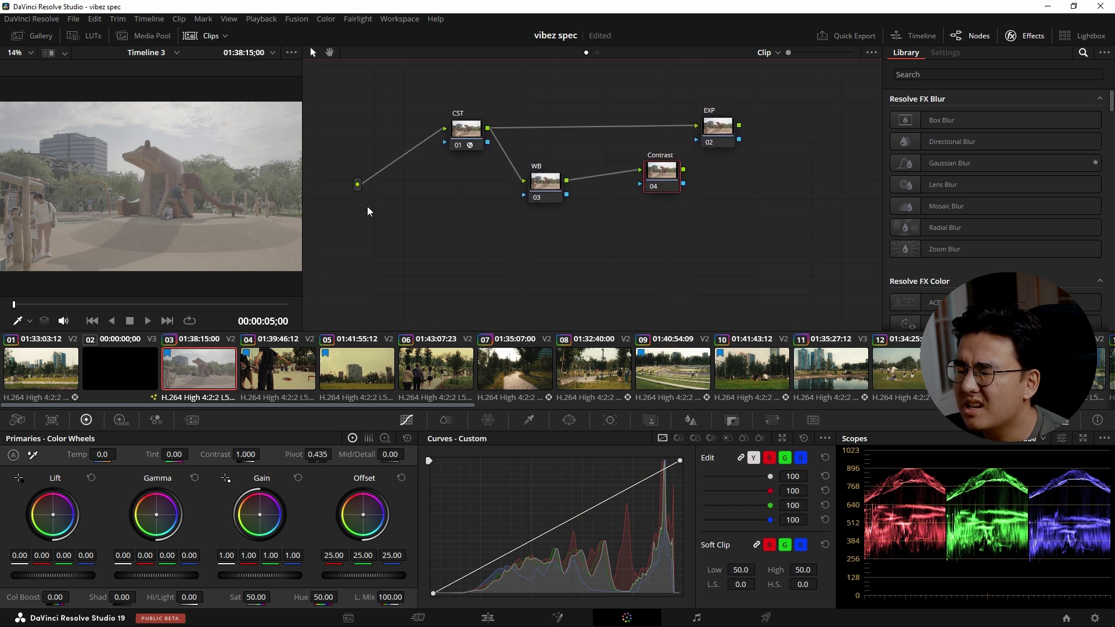
pyautogui.moveTo(649, 244)
pyautogui.mouseDown()
pyautogui.moveTo(584, 243)
pyautogui.moveTo(669, 239)
pyautogui.mouseUp()
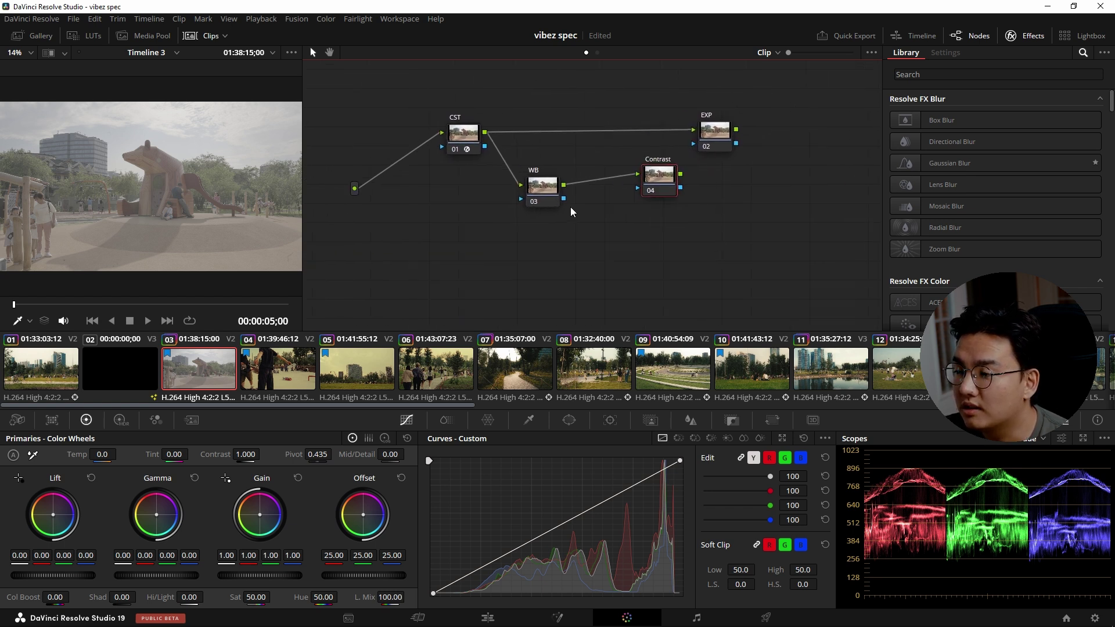
pyautogui.hscroll(3, 574, 218)
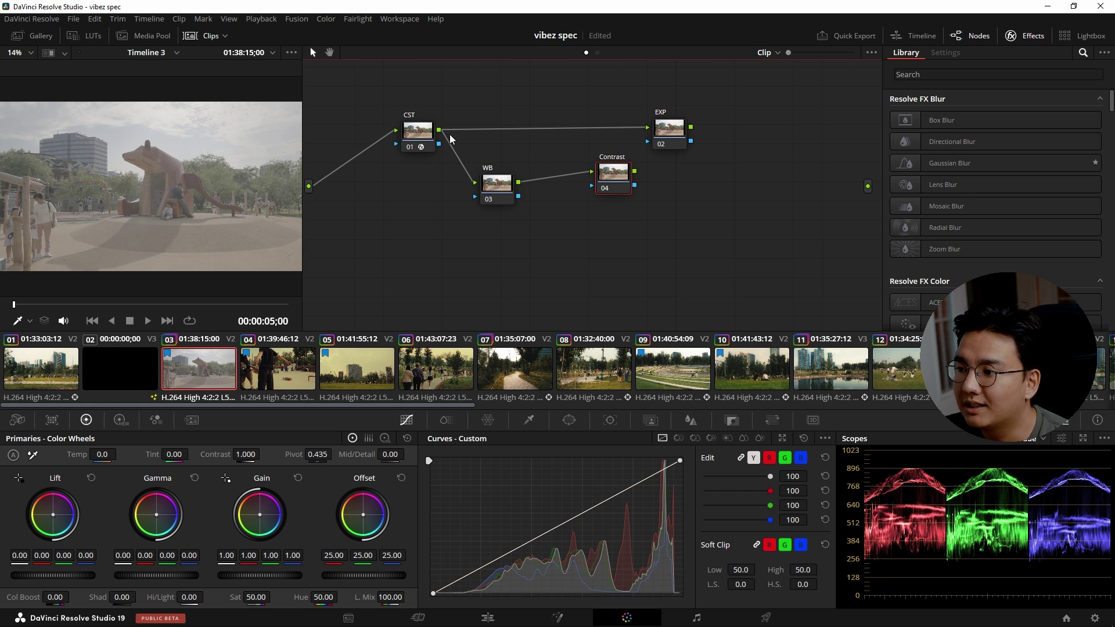
# Place EXP between WB and Contrast and rewire the chain as CST, WB, EXP, Contrast, output
pyautogui.moveTo(613, 172); pyautogui.dragTo(638, 183)
pyautogui.moveTo(667, 129); pyautogui.dragTo(546, 142)
pyautogui.moveTo(479, 189)
pyautogui.mouseDown()
pyautogui.moveTo(474, 155)
pyautogui.moveTo(473, 184)
pyautogui.mouseUp()
pyautogui.moveTo(556, 154); pyautogui.dragTo(575, 154)
pyautogui.moveTo(639, 174); pyautogui.dragTo(659, 169)
pyautogui.moveTo(589, 141); pyautogui.dragTo(868, 186)
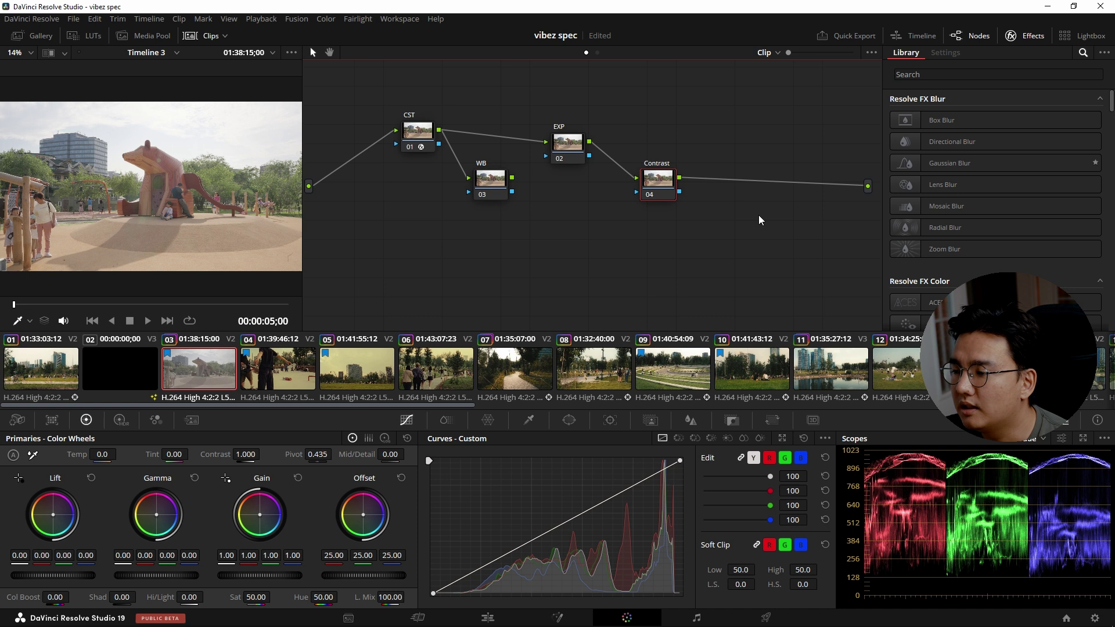
pyautogui.moveTo(512, 177); pyautogui.dragTo(545, 141)
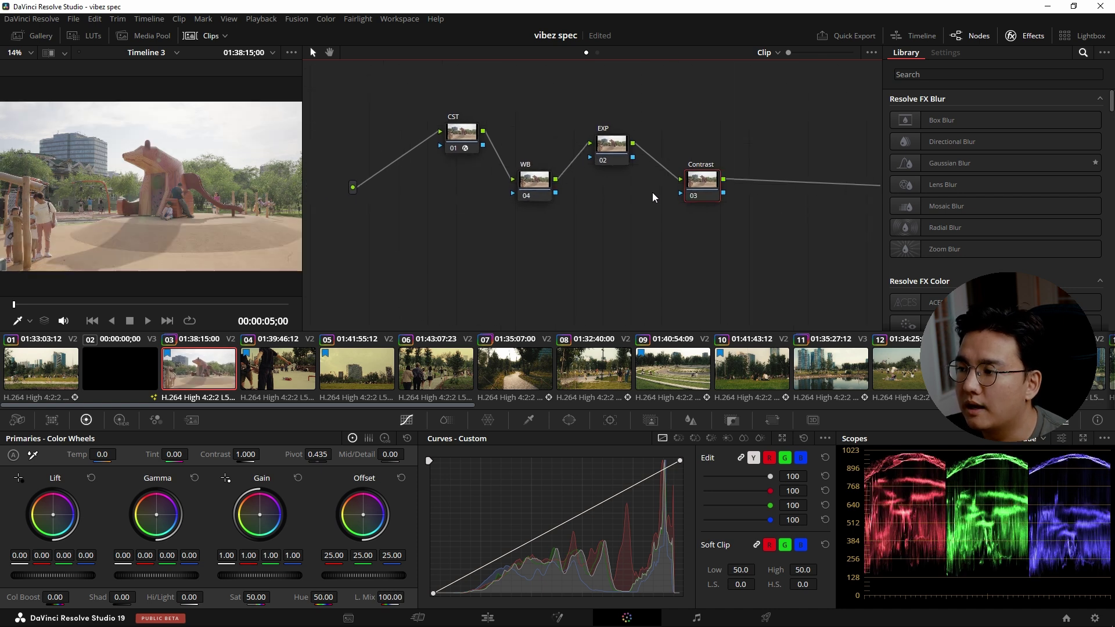
# Clean up the node graph into an evenly spaced row and select the WB node
pyautogui.rightClick(445, 194)
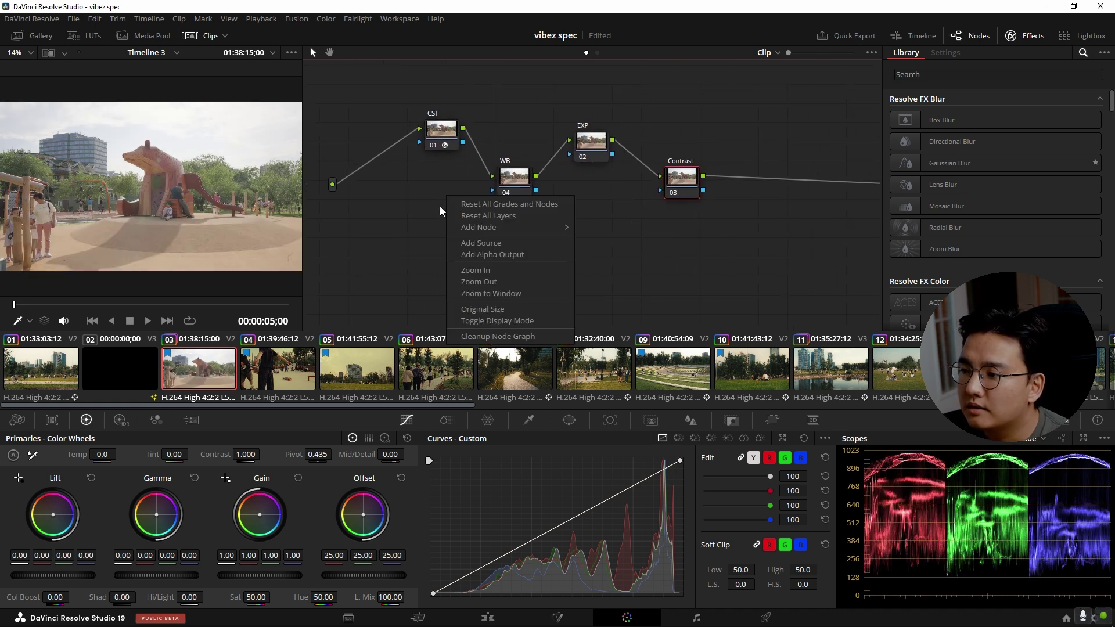
pyautogui.click(517, 337)
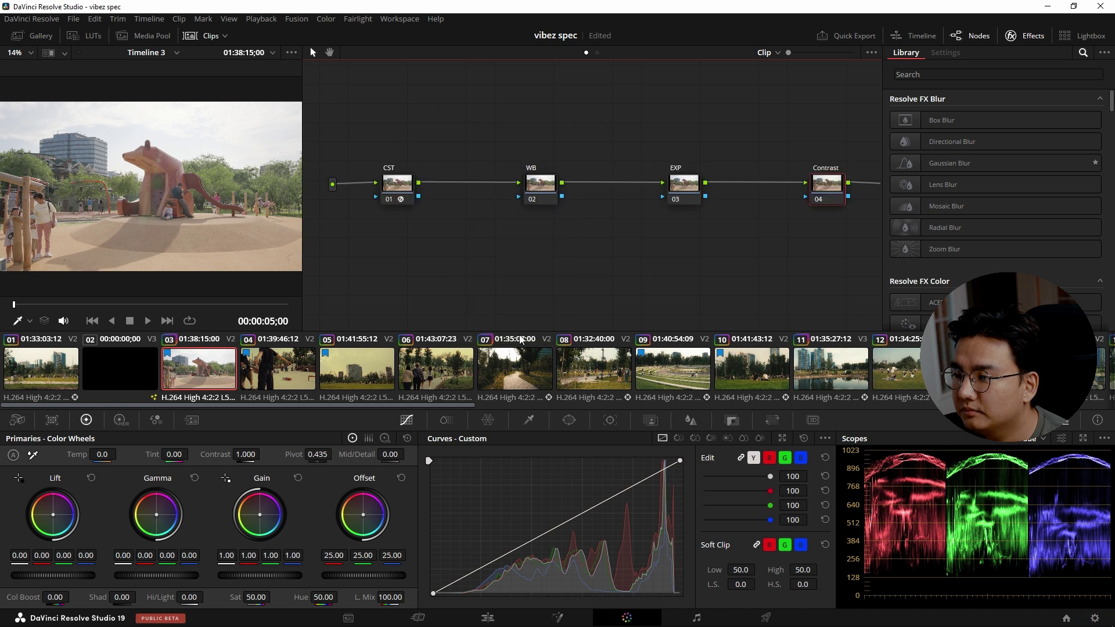
pyautogui.rightClick(512, 241)
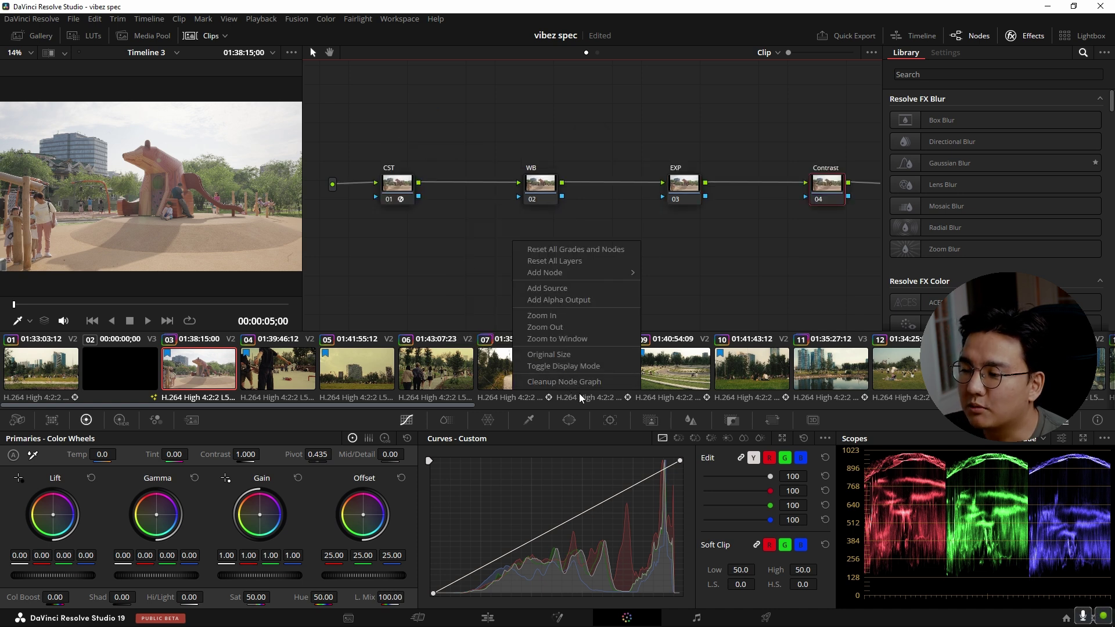
pyautogui.click(453, 259)
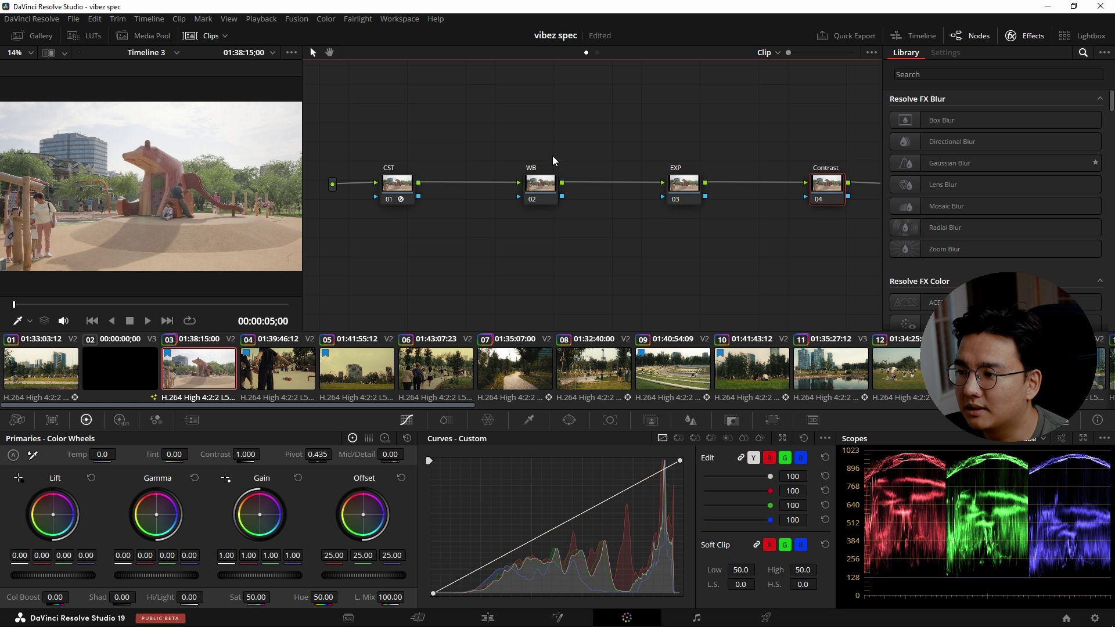
pyautogui.click(550, 187)
pyautogui.click(400, 187)
pyautogui.click(532, 185)
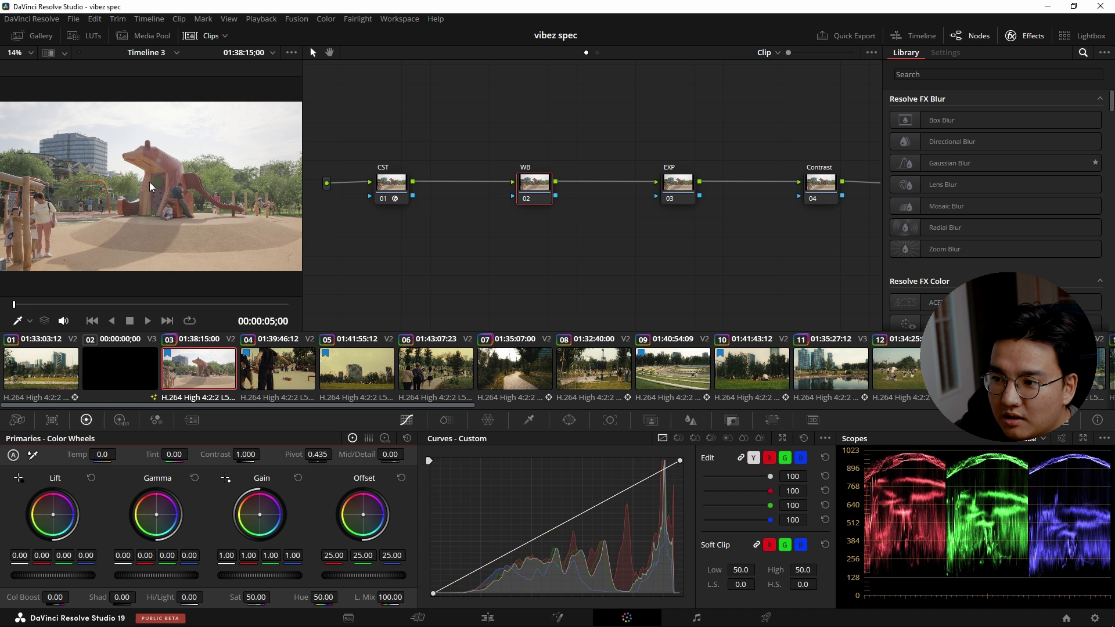
# Try automatic color balance on the WB node, inspect the shot full screen, and reset the node's grade
pyautogui.click(14, 456)
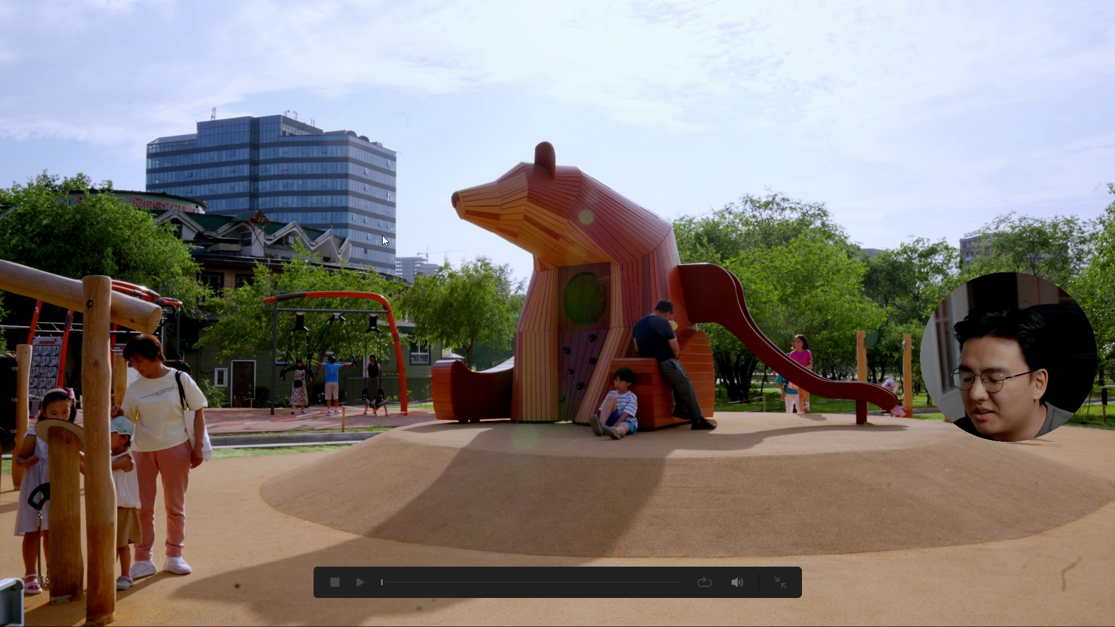
pyautogui.press('Escape')
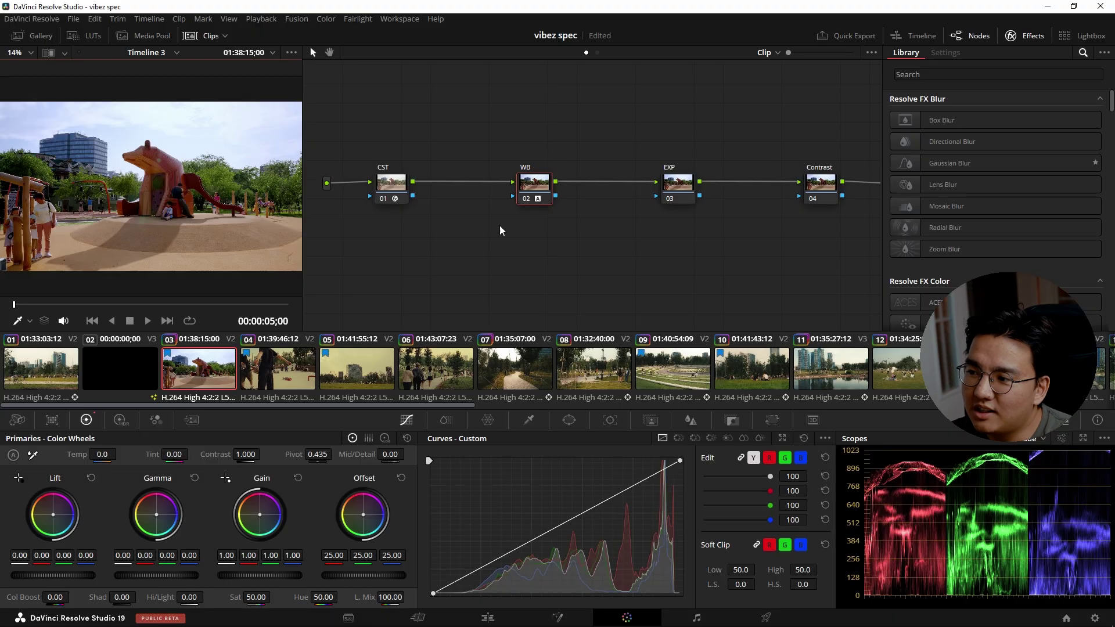
pyautogui.rightClick(544, 196)
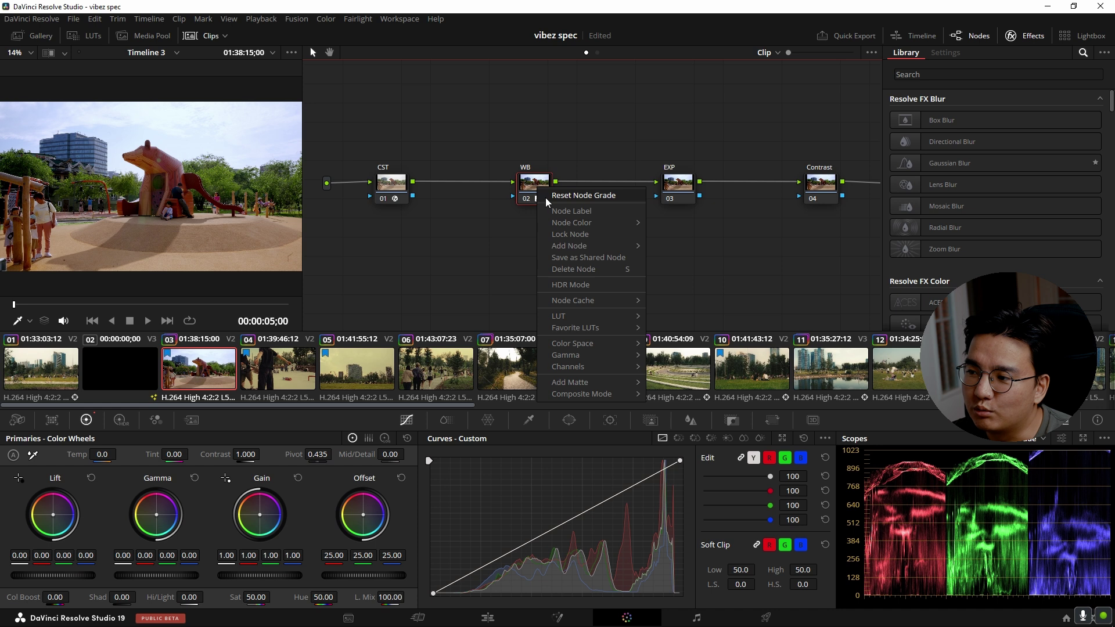
pyautogui.click(550, 243)
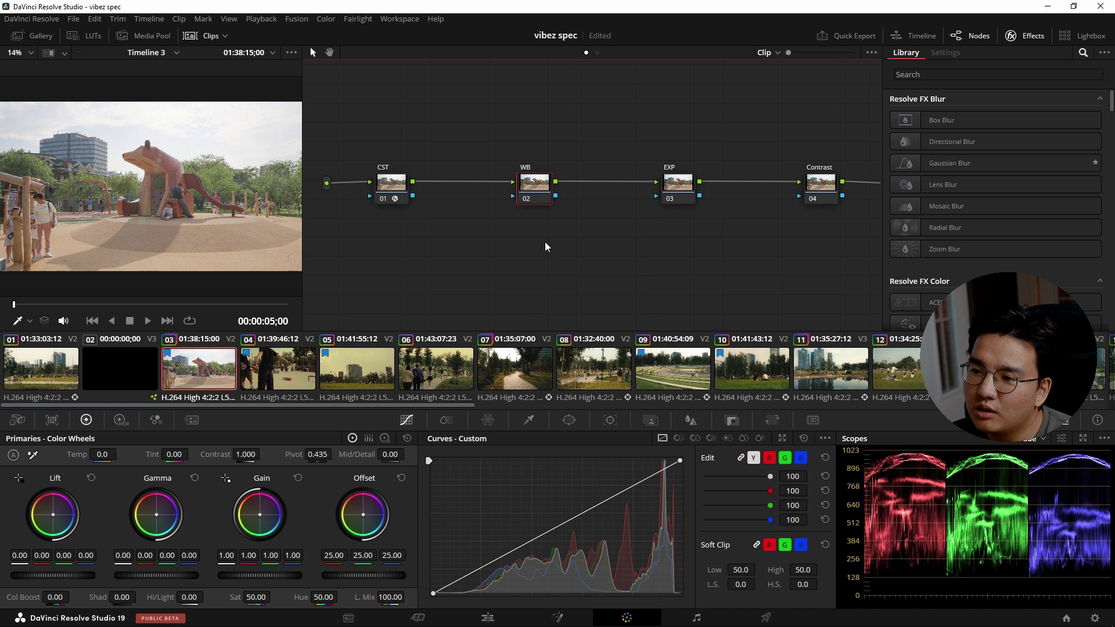
pyautogui.rightClick(532, 192)
pyautogui.click(551, 197)
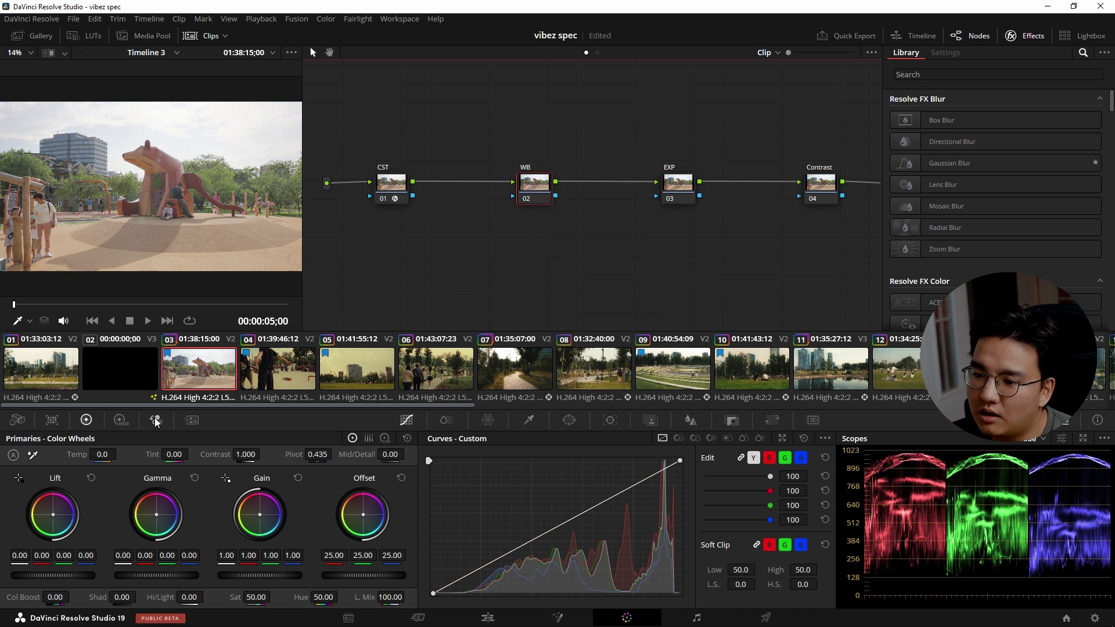
# Undo the picked white balance on the WB node, try a different Temp, and reset Temp to its default
pyautogui.hotkey('ctrl', 'z')
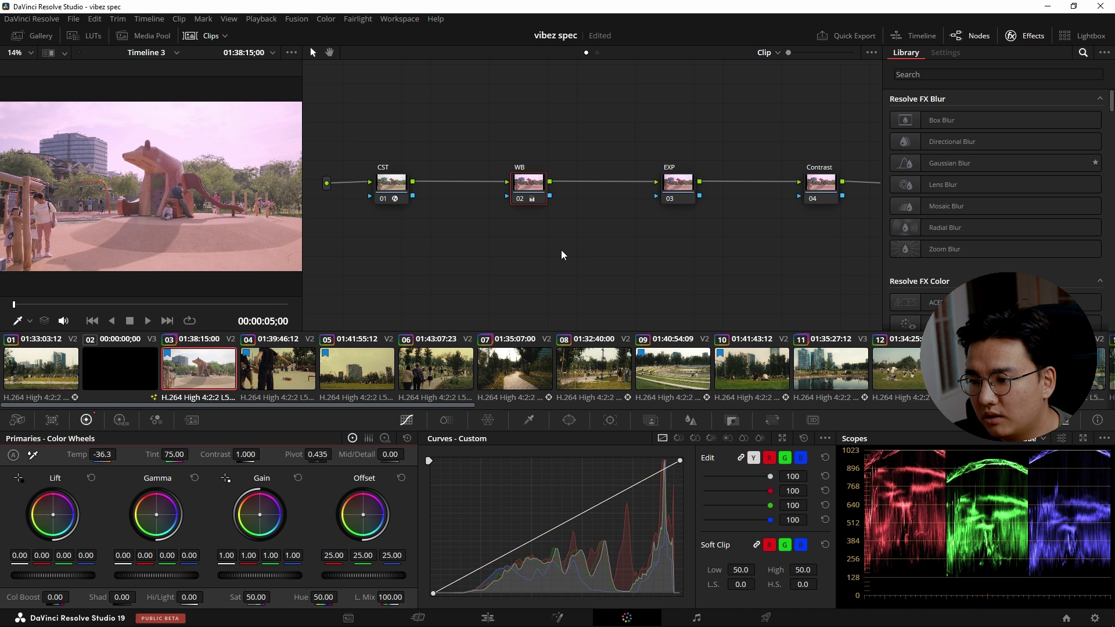
pyautogui.hotkey('ctrl', 'z')
pyautogui.moveTo(103, 454)
pyautogui.mouseDown()
pyautogui.moveTo(82, 454)
pyautogui.moveTo(116, 454)
pyautogui.moveTo(70, 454)
pyautogui.moveTo(84, 455)
pyautogui.mouseUp()
pyautogui.doubleClick(77, 454)
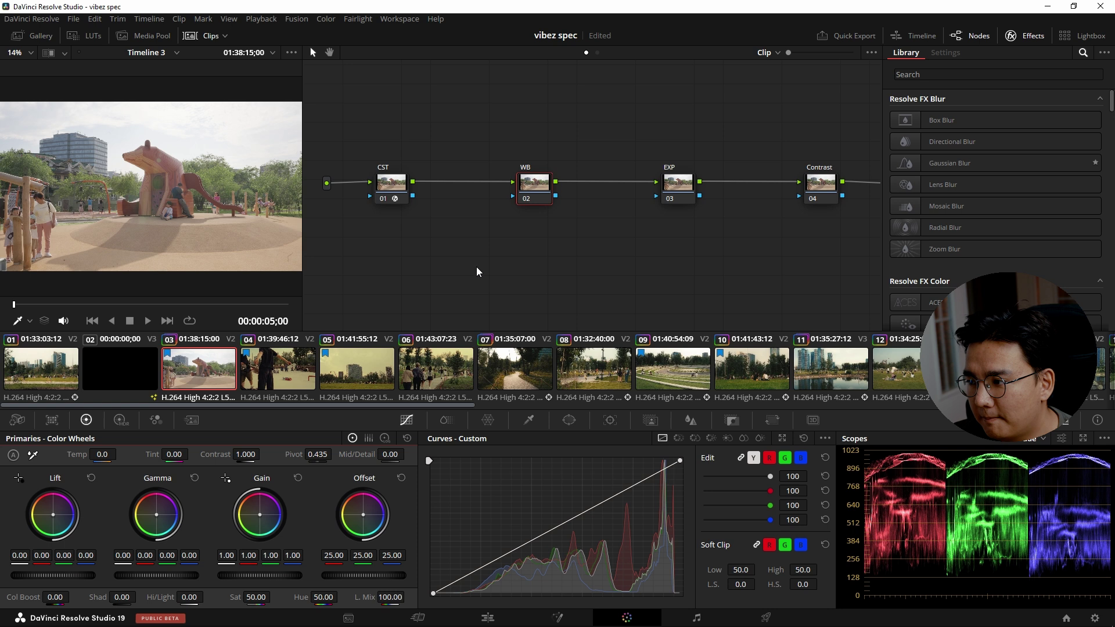
# Warm the shot on the WB node by setting Temp to 350 and Tint to 8.00
pyautogui.moveTo(76, 458); pyautogui.dragTo(86, 458)
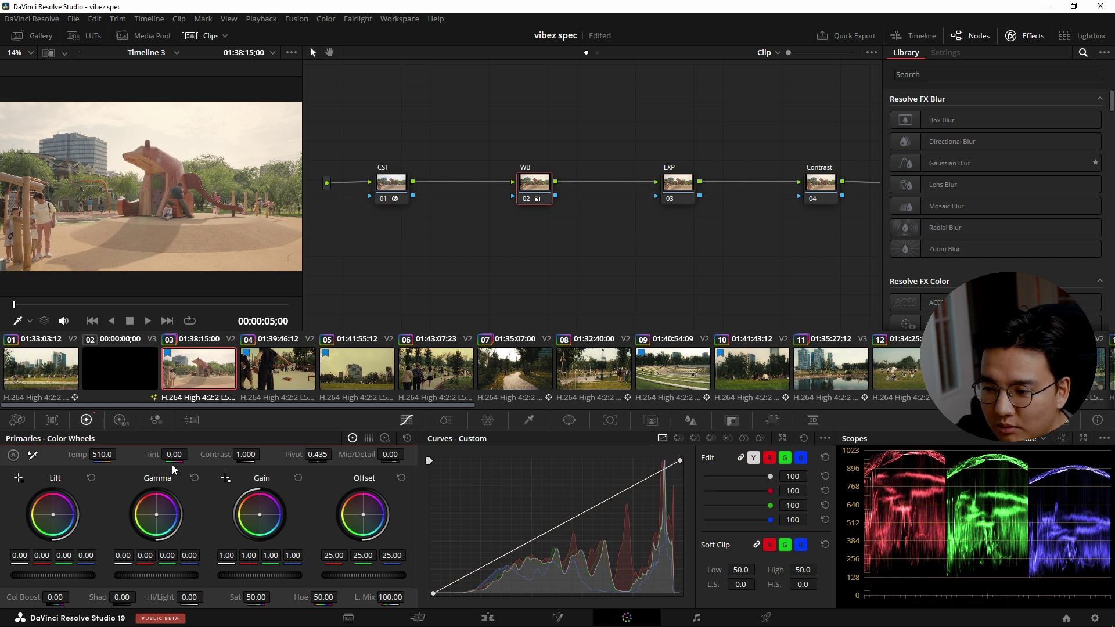
pyautogui.moveTo(90, 458); pyautogui.dragTo(83, 458)
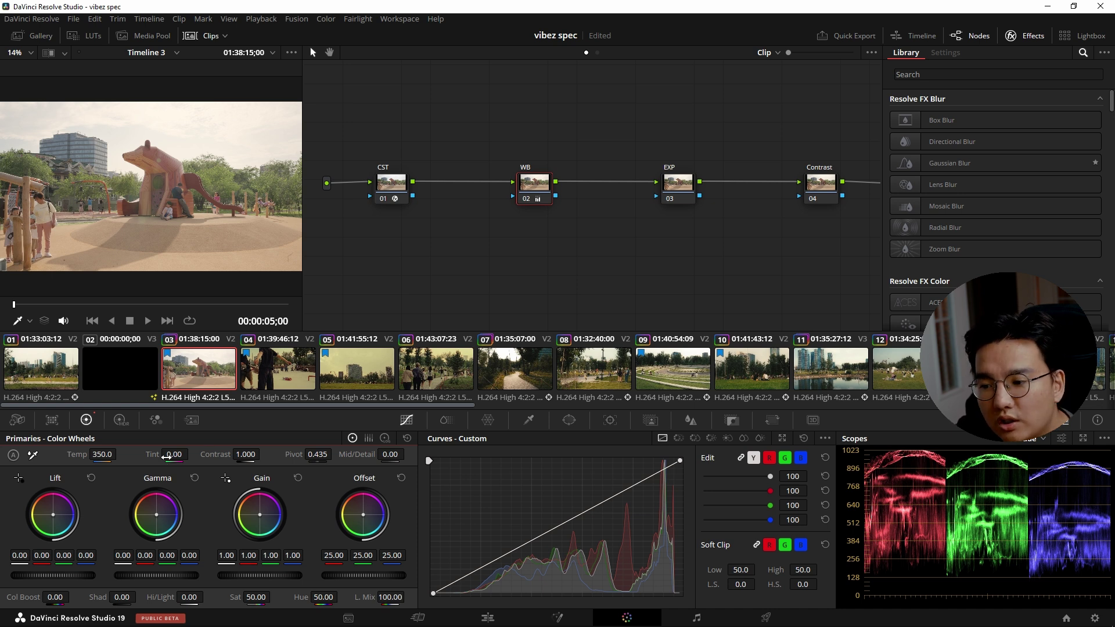
pyautogui.moveTo(165, 456); pyautogui.dragTo(192, 453)
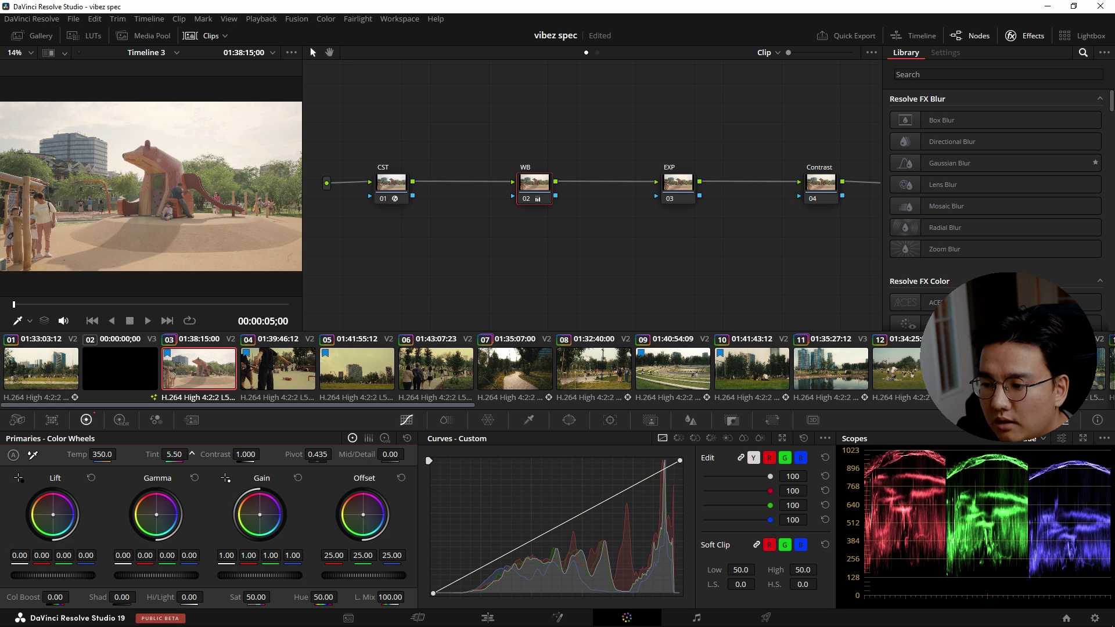
pyautogui.moveTo(174, 454); pyautogui.dragTo(178, 454)
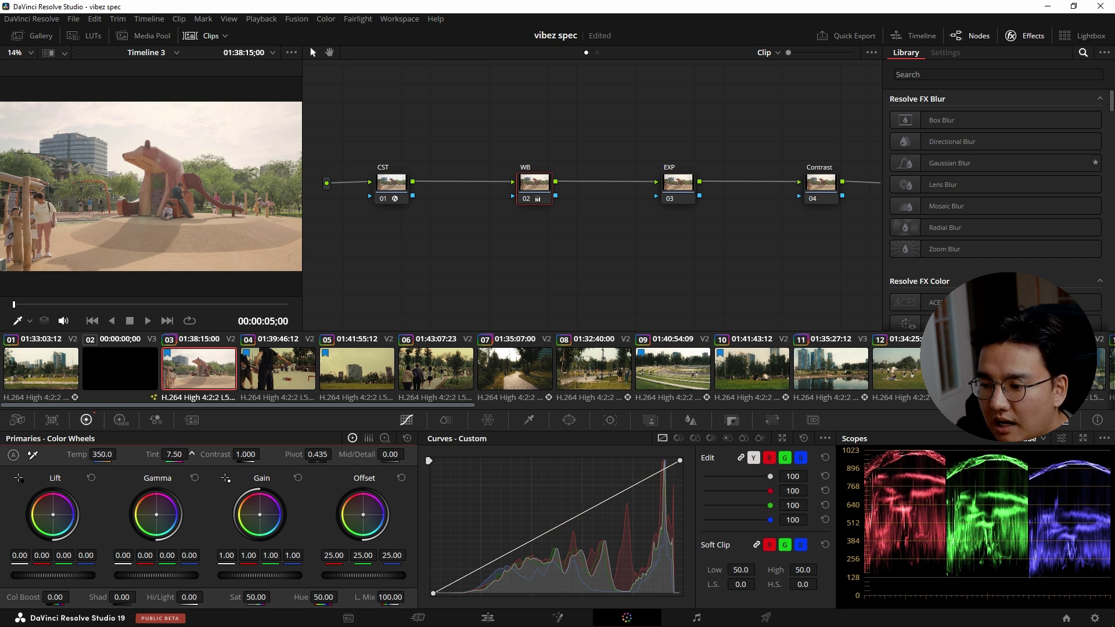
pyautogui.moveTo(174, 454)
pyautogui.mouseDown()
pyautogui.moveTo(157, 454)
pyautogui.moveTo(174, 454)
pyautogui.mouseUp()
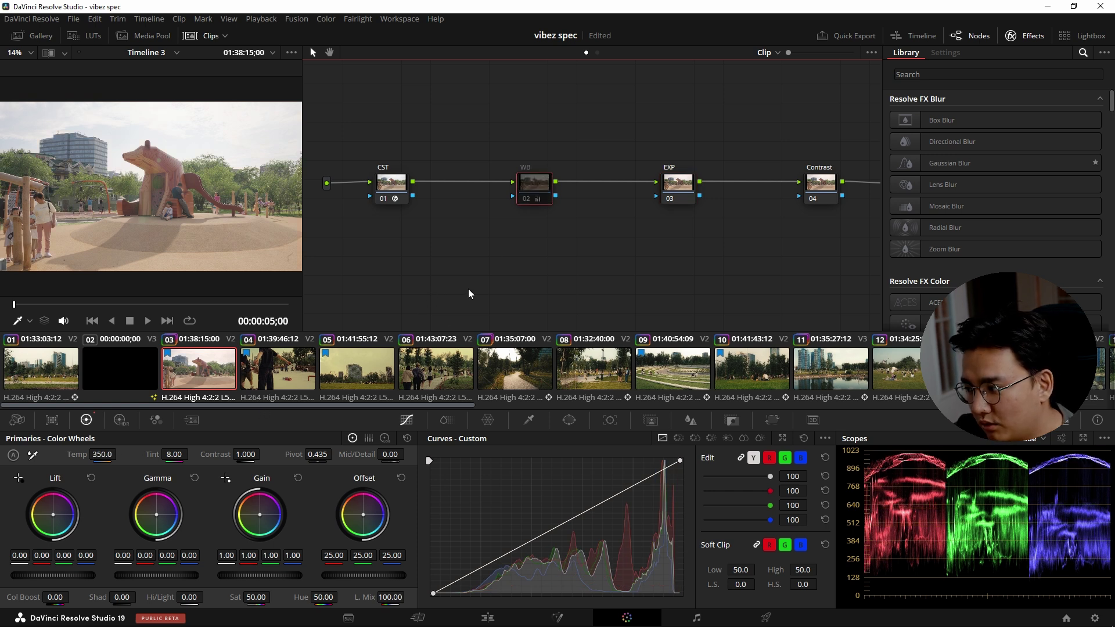
# Toggle the WB node off and on to compare the white balance correction, and save the project
pyautogui.hotkey('ctrl', 'd')
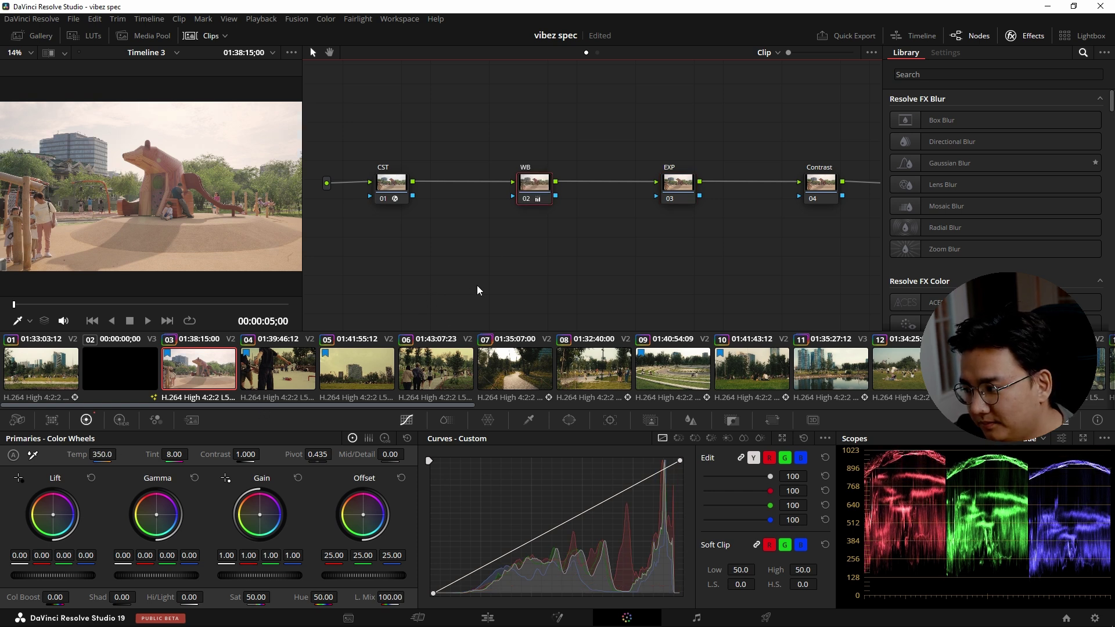
pyautogui.hotkey('ctrl', 'd')
pyautogui.hotkey('ctrl', 'd')
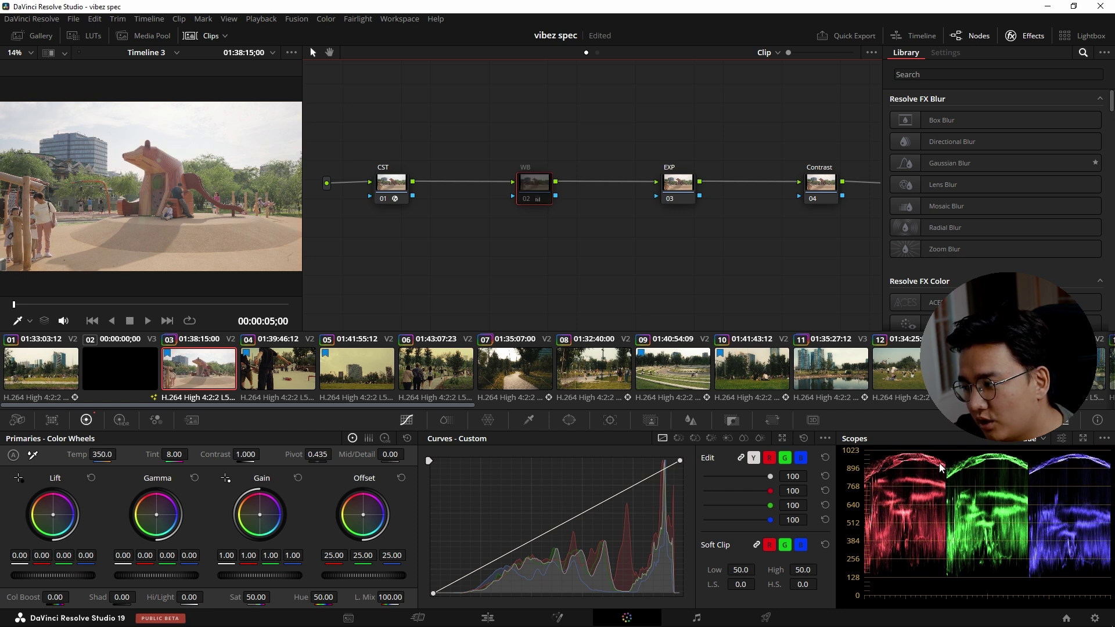
pyautogui.hotkey('ctrl', 's')
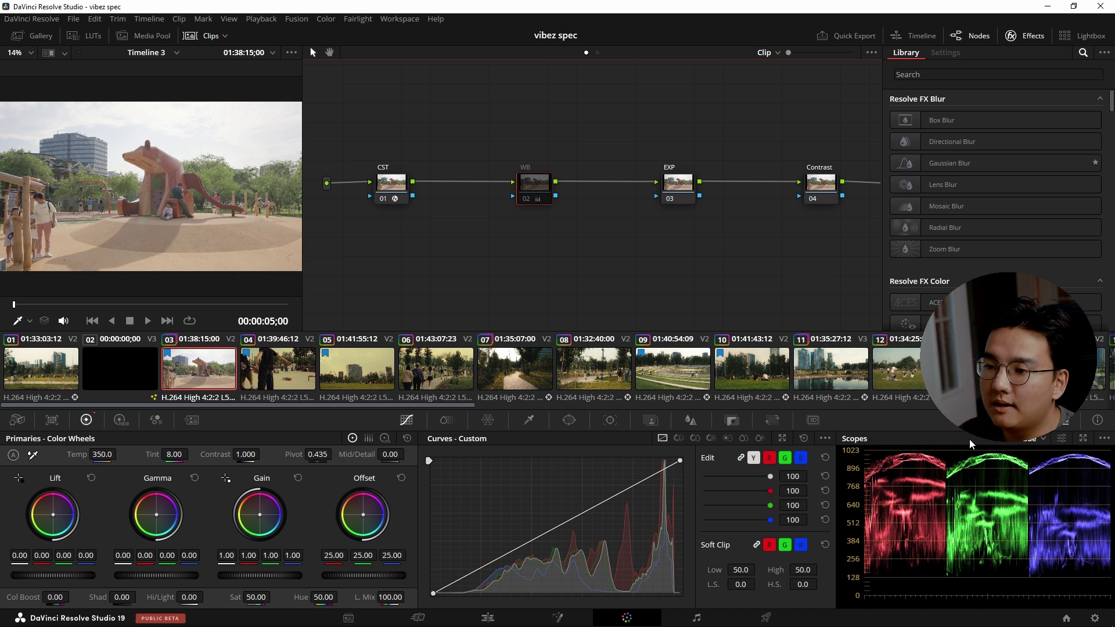
pyautogui.hotkey('ctrl', 'd')
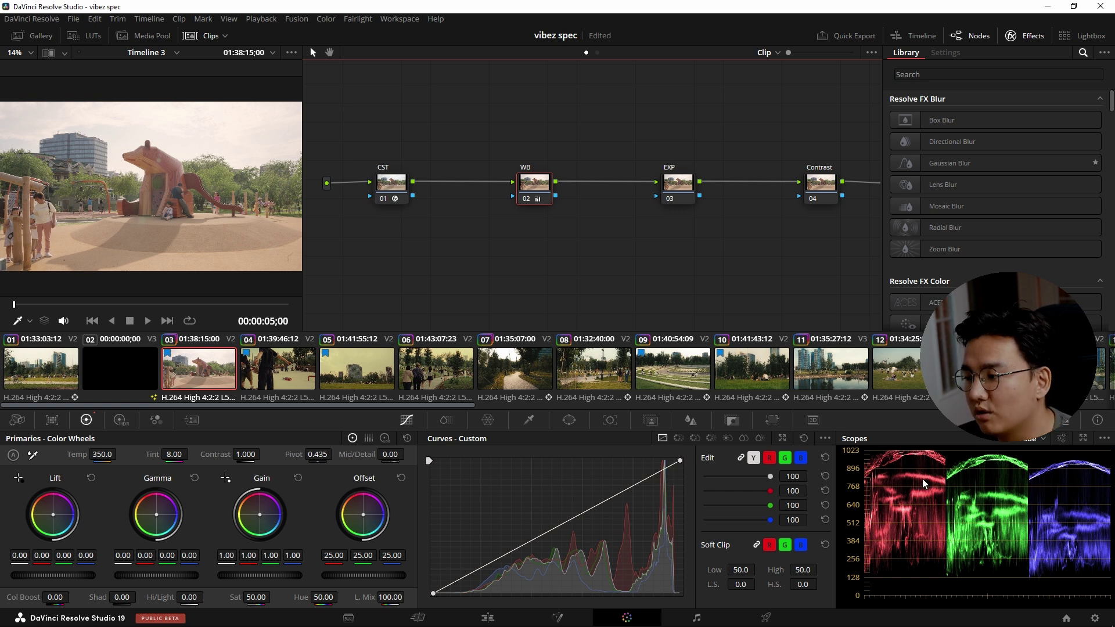
# Darken the shot on the EXP node by setting the HDR Global exposure to -0.49
pyautogui.click(675, 197)
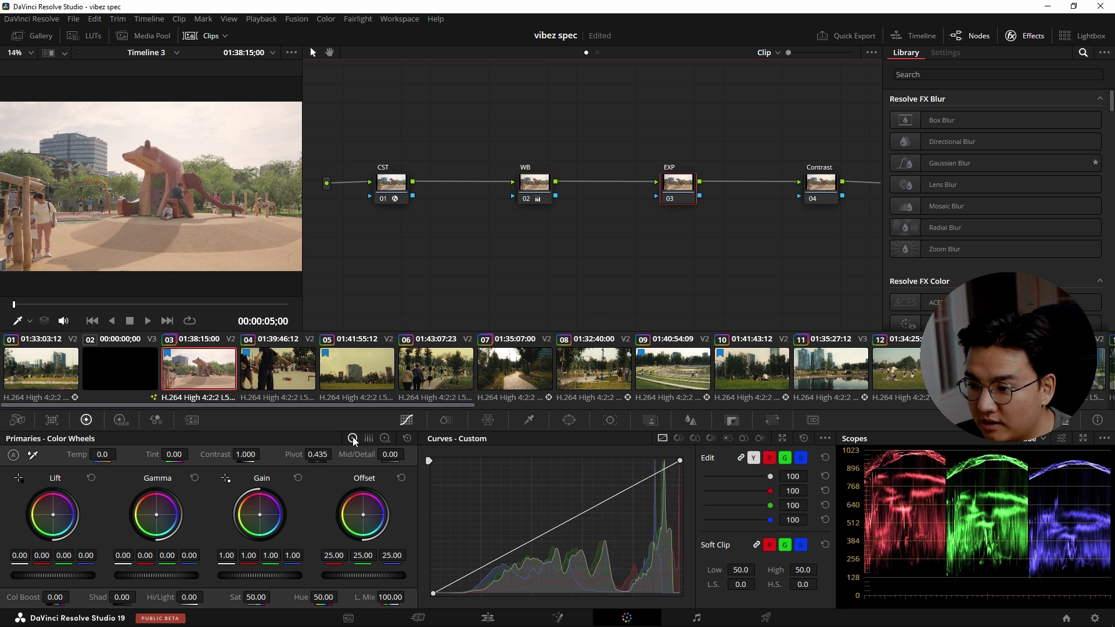
pyautogui.click(120, 419)
pyautogui.moveTo(354, 553)
pyautogui.mouseDown()
pyautogui.moveTo(334, 554)
pyautogui.moveTo(372, 553)
pyautogui.mouseUp()
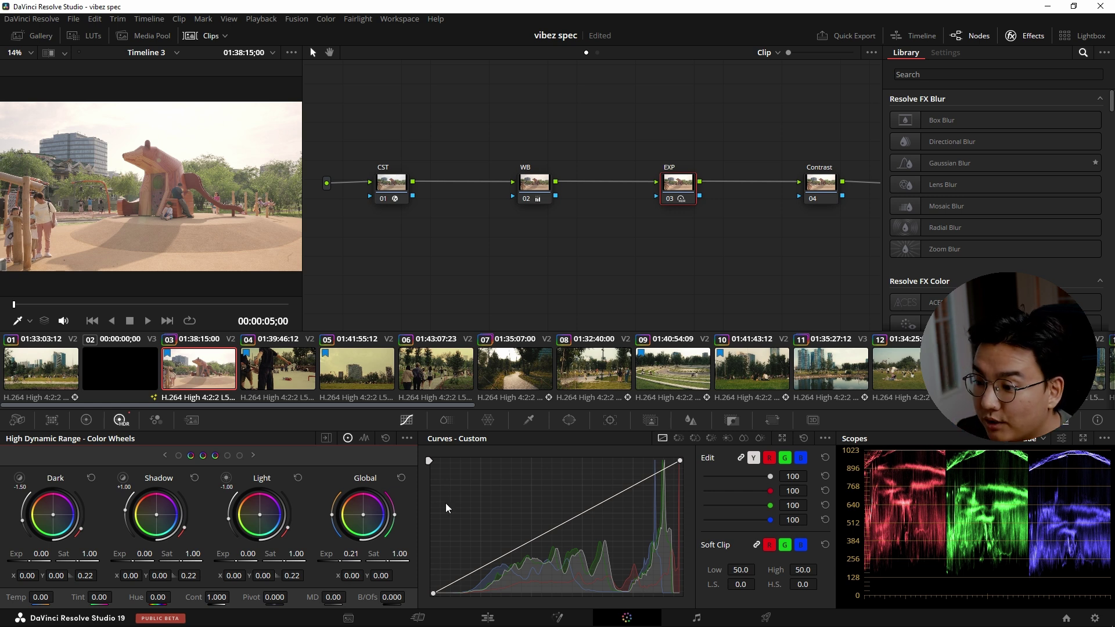
pyautogui.moveTo(351, 553); pyautogui.dragTo(315, 553)
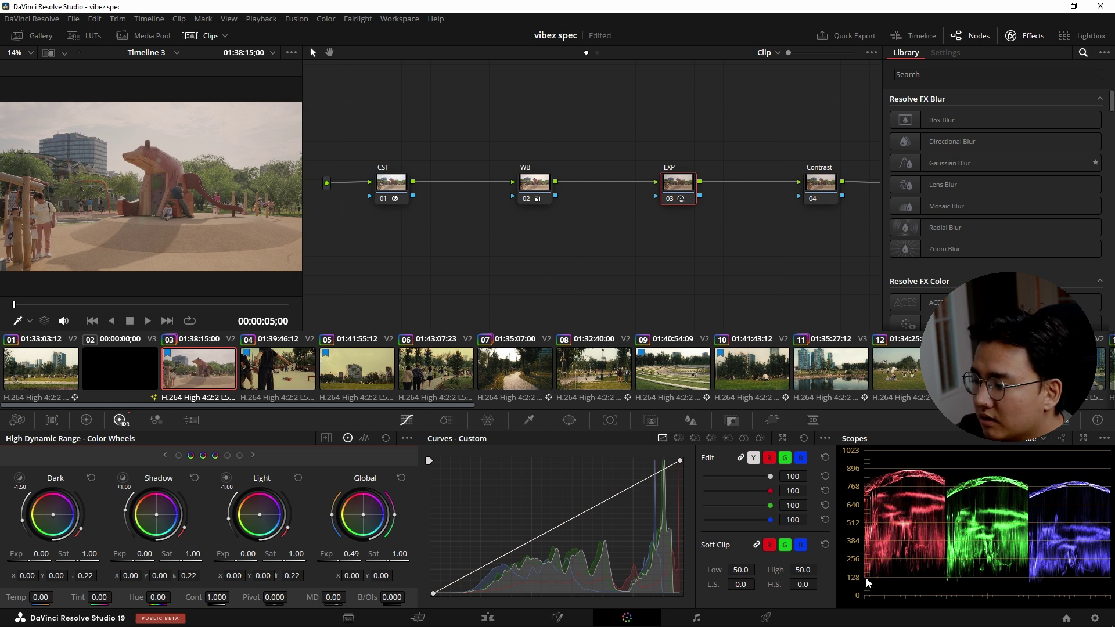
# Try HDR Global exposures between -1.50 and 0.28 on the EXP node, saving the project along the way, and end at -0.25
pyautogui.moveTo(350, 553); pyautogui.dragTo(306, 553)
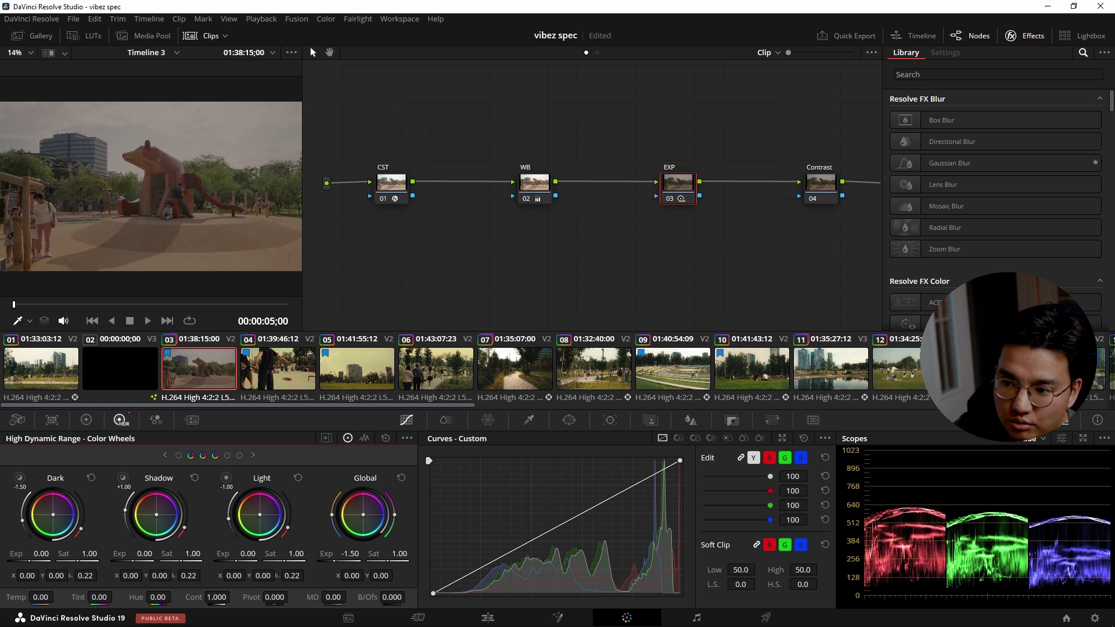
pyautogui.moveTo(306, 553); pyautogui.dragTo(354, 553)
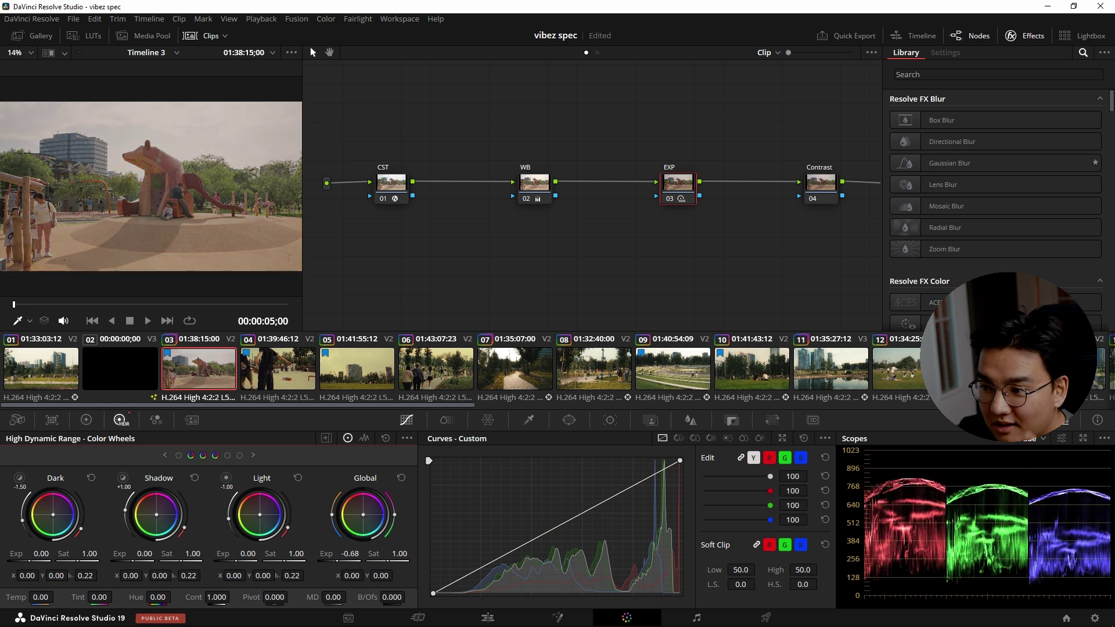
pyautogui.moveTo(354, 554); pyautogui.dragTo(339, 553)
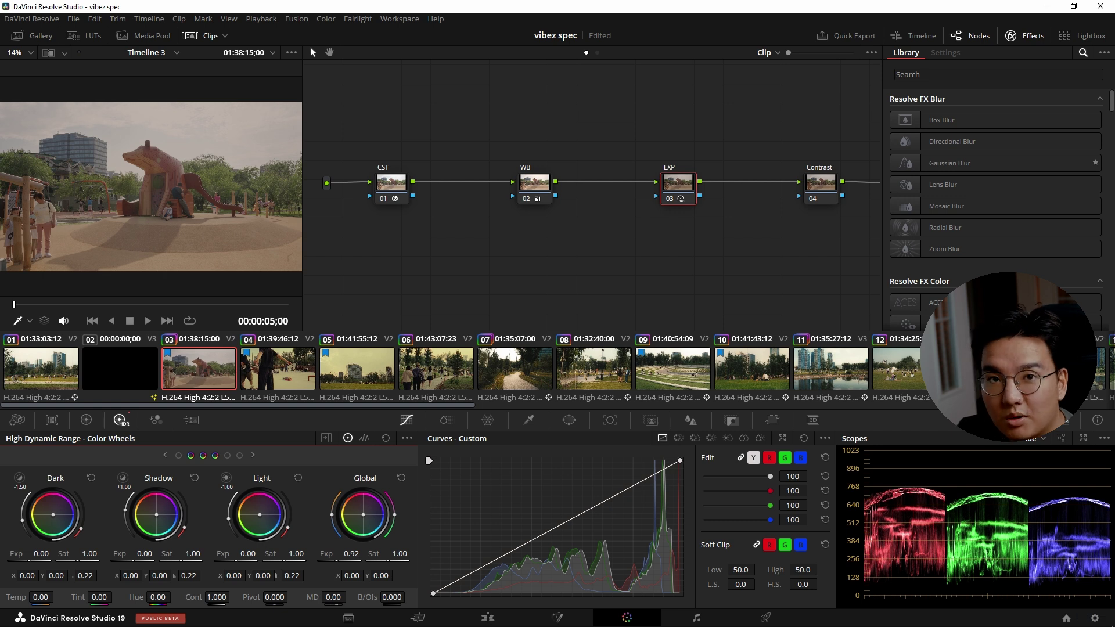
pyautogui.moveTo(340, 554); pyautogui.dragTo(409, 553)
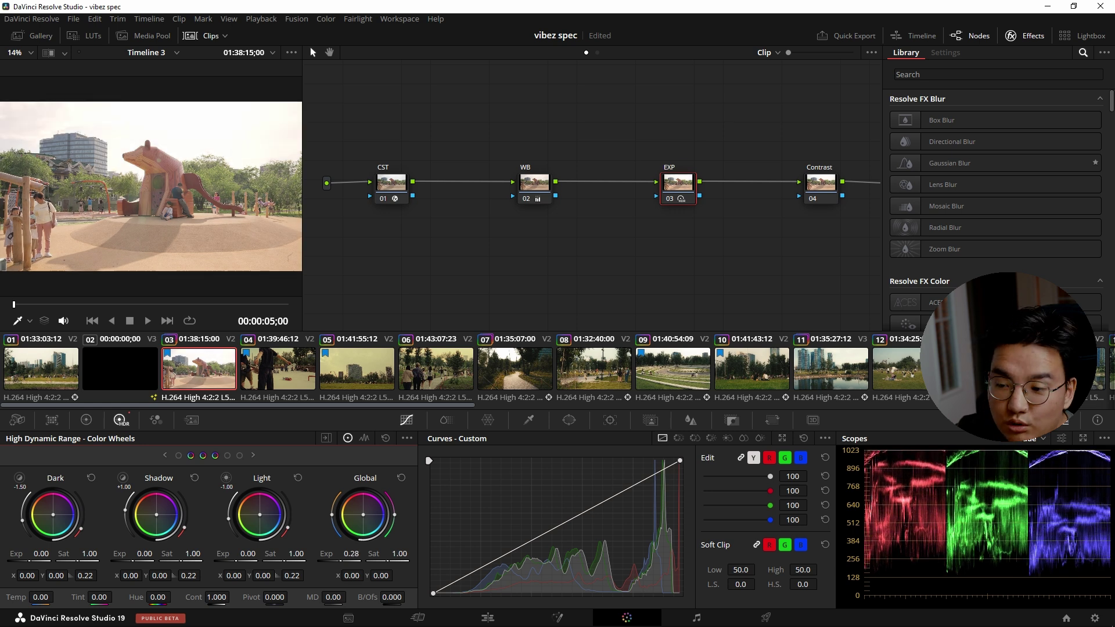
pyautogui.hotkey('ctrl', 's')
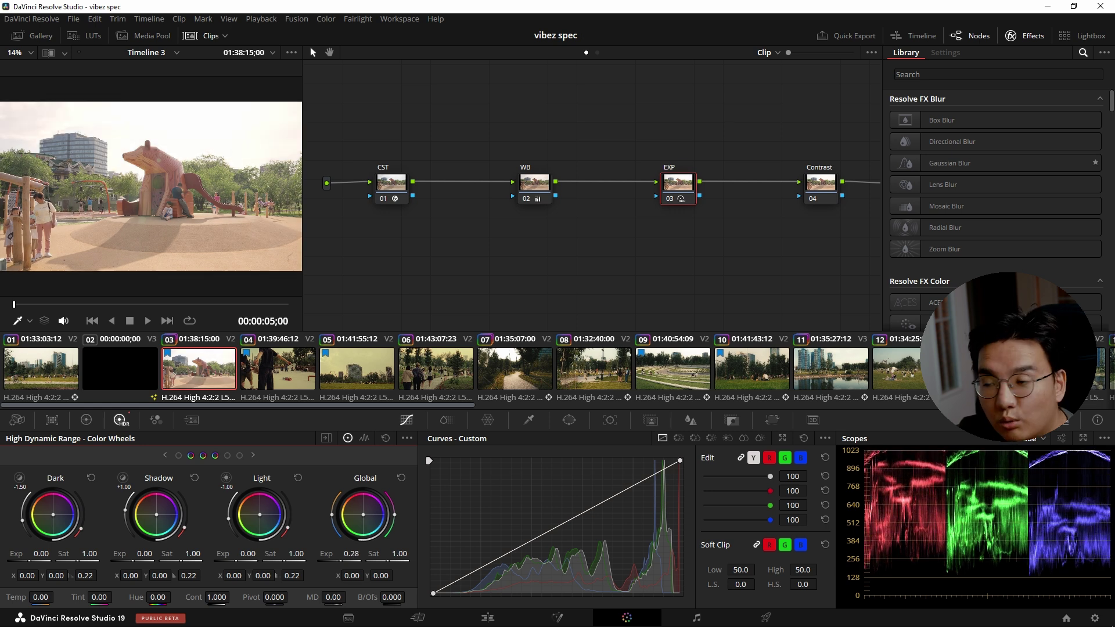
pyautogui.moveTo(350, 553)
pyautogui.mouseDown()
pyautogui.moveTo(306, 553)
pyautogui.moveTo(350, 553)
pyautogui.mouseUp()
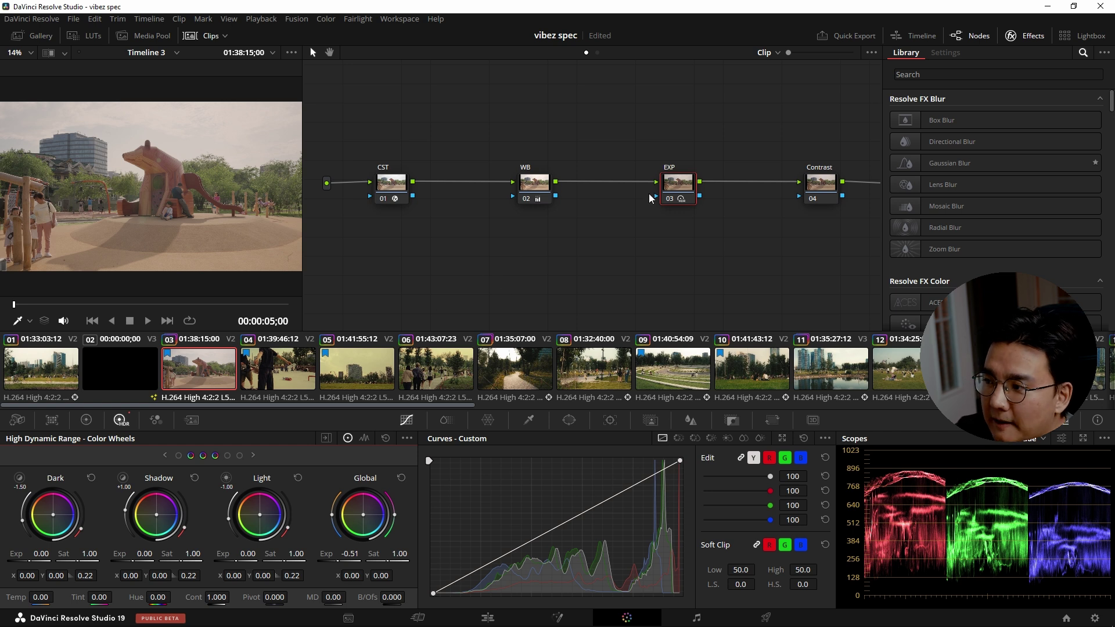
pyautogui.moveTo(341, 566); pyautogui.dragTo(364, 566)
# Try raising the primary Offset to 35.85 on the EXP node, reset it, and return to the HDR color wheels
pyautogui.click(86, 419)
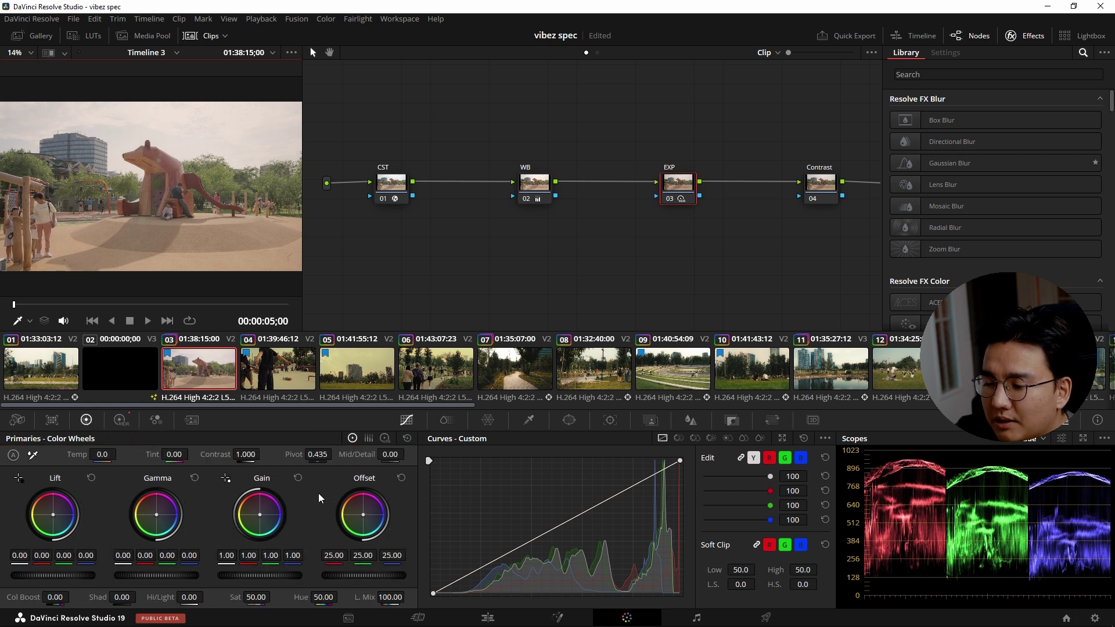
pyautogui.moveTo(372, 575); pyautogui.dragTo(357, 575)
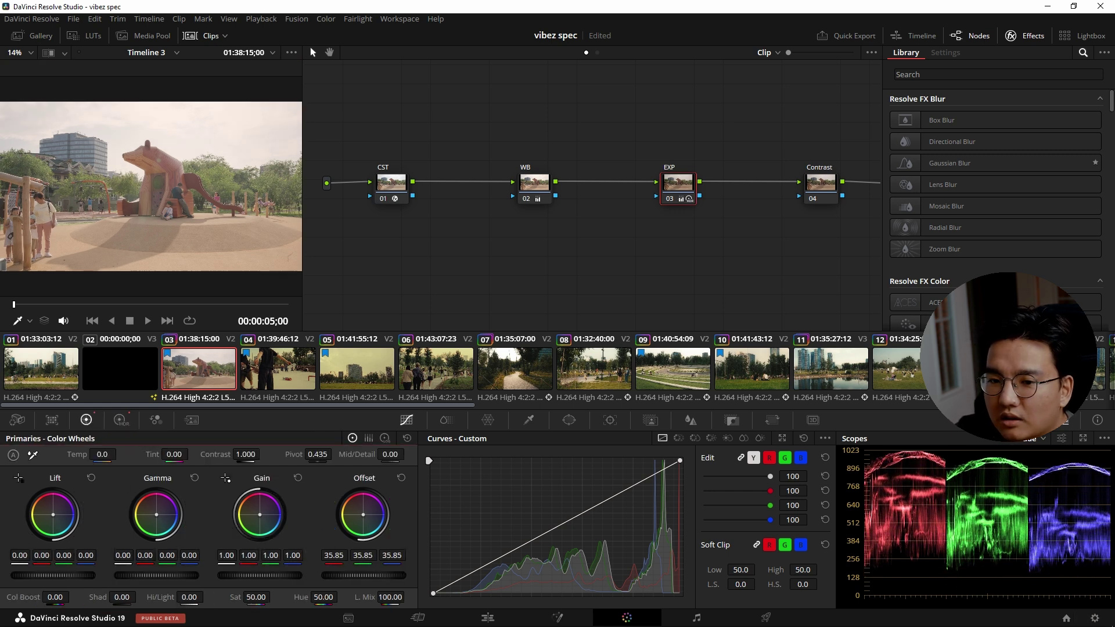
pyautogui.click(401, 477)
pyautogui.click(119, 420)
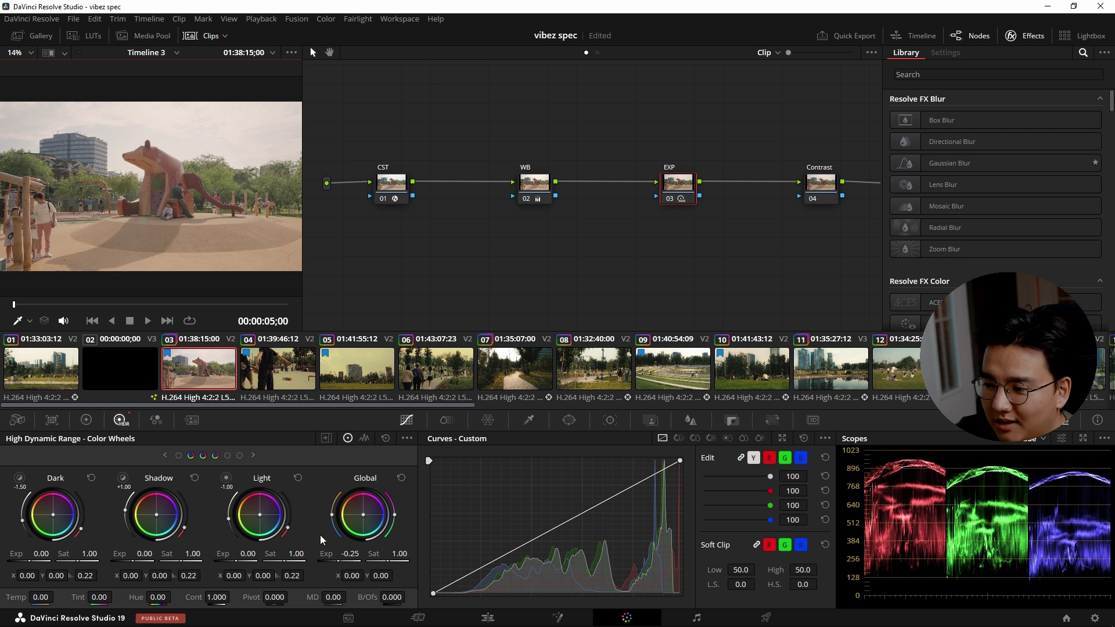
# Test Global exposure values of -1 and 0 on the EXP node, and settle on -0.46
pyautogui.click(356, 552)
pyautogui.write('-1')
pyautogui.press('Return')
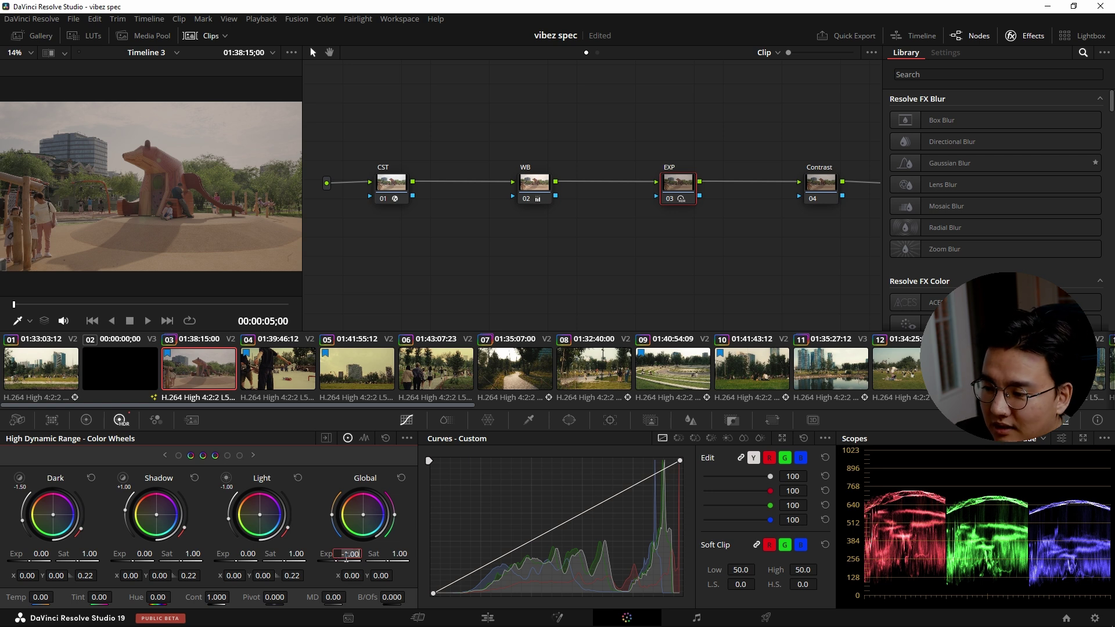
pyautogui.moveTo(341, 556); pyautogui.dragTo(345, 556)
pyautogui.click(347, 555)
pyautogui.write('0')
pyautogui.press('Return')
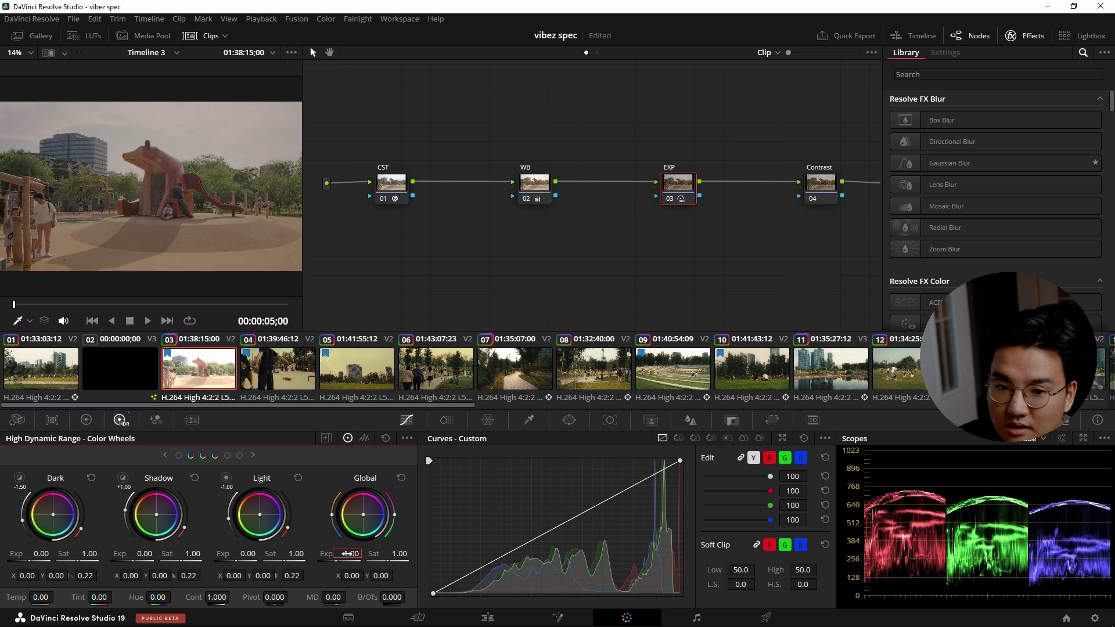
pyautogui.moveTo(347, 554); pyautogui.dragTo(342, 554)
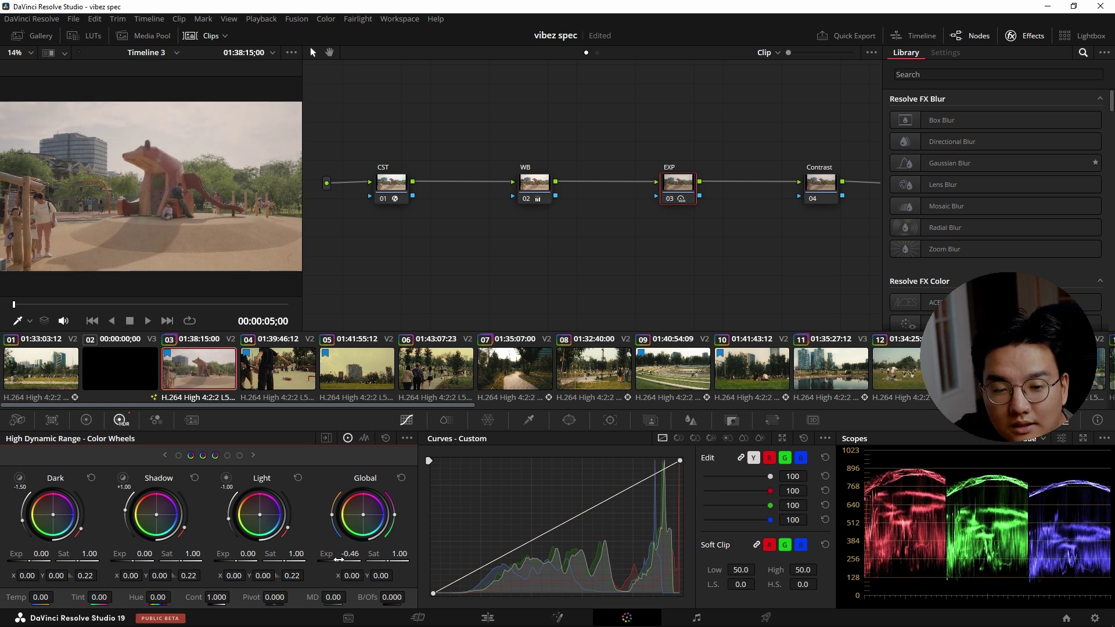
# Select the Contrast node with its custom curves showing, and save the project
pyautogui.click(828, 182)
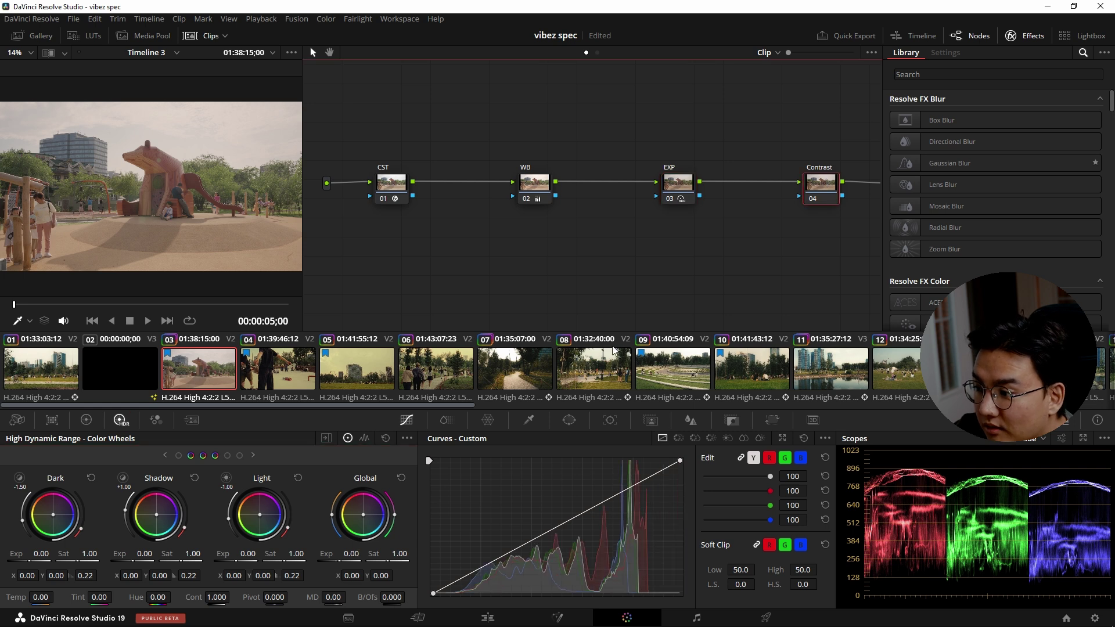
pyautogui.click(446, 420)
pyautogui.click(406, 420)
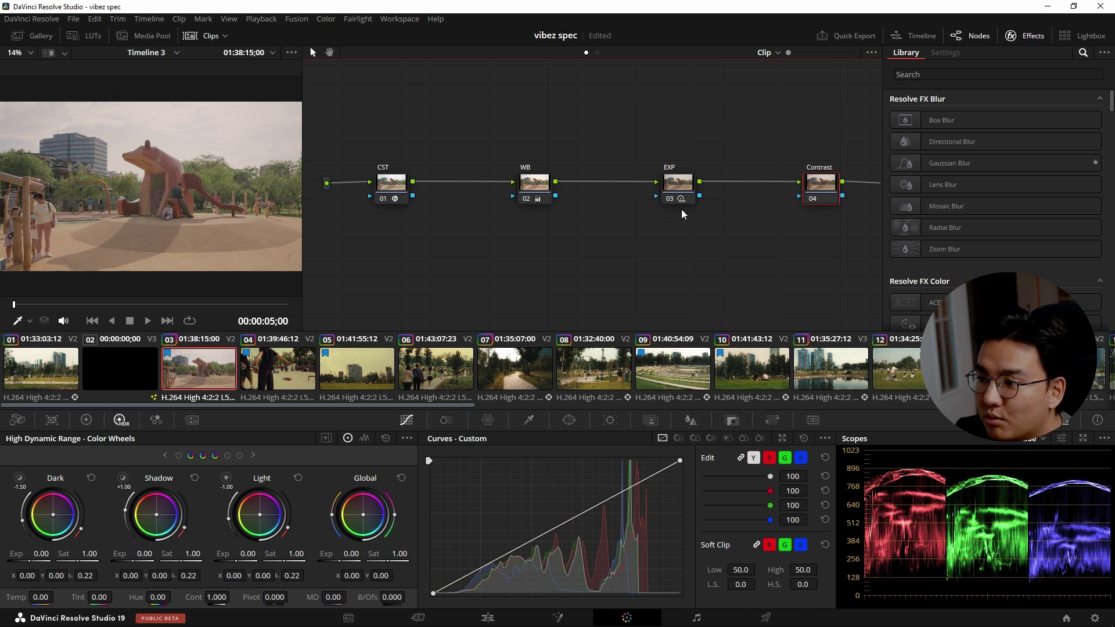
pyautogui.hotkey('ctrl', 's')
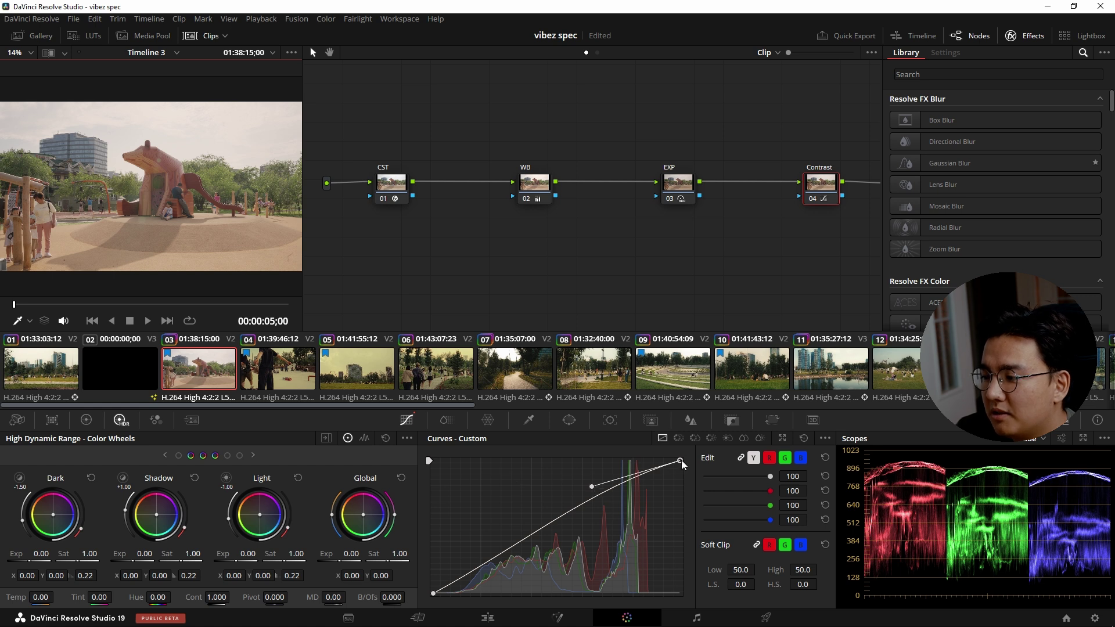
# Try lowering the white point and bending the Contrast node's custom curve with spline handles, and return it to a straight line without editable splines
pyautogui.moveTo(681, 460); pyautogui.dragTo(684, 483)
pyautogui.moveTo(598, 508); pyautogui.dragTo(587, 486)
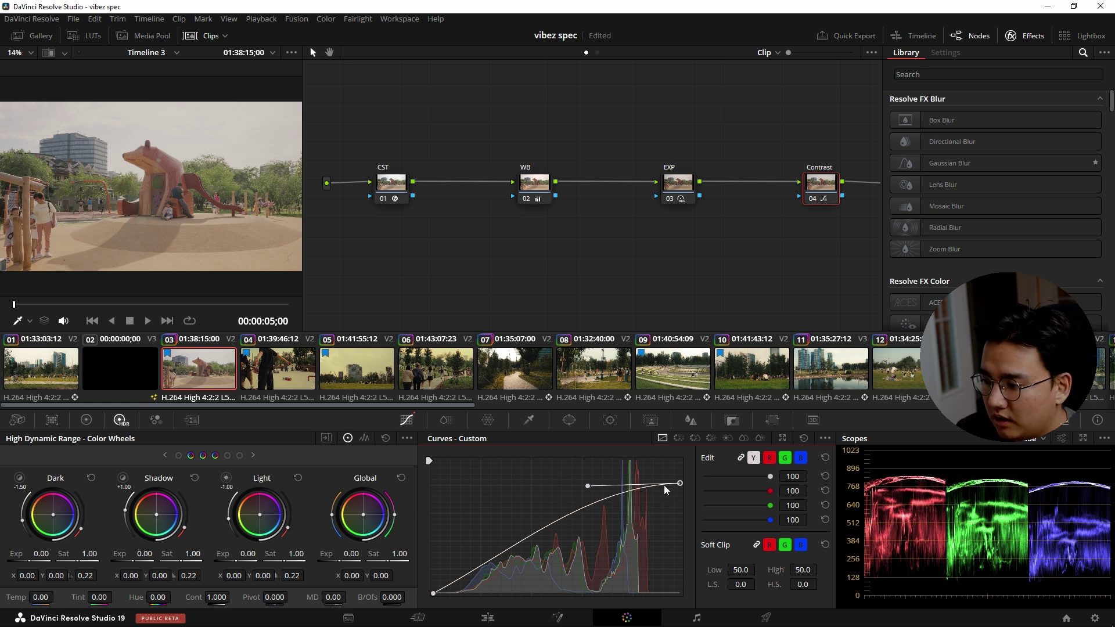
pyautogui.moveTo(680, 486); pyautogui.dragTo(746, 392)
pyautogui.moveTo(679, 460); pyautogui.dragTo(695, 472)
pyautogui.moveTo(434, 591)
pyautogui.mouseDown()
pyautogui.moveTo(422, 490)
pyautogui.moveTo(422, 598)
pyautogui.mouseUp()
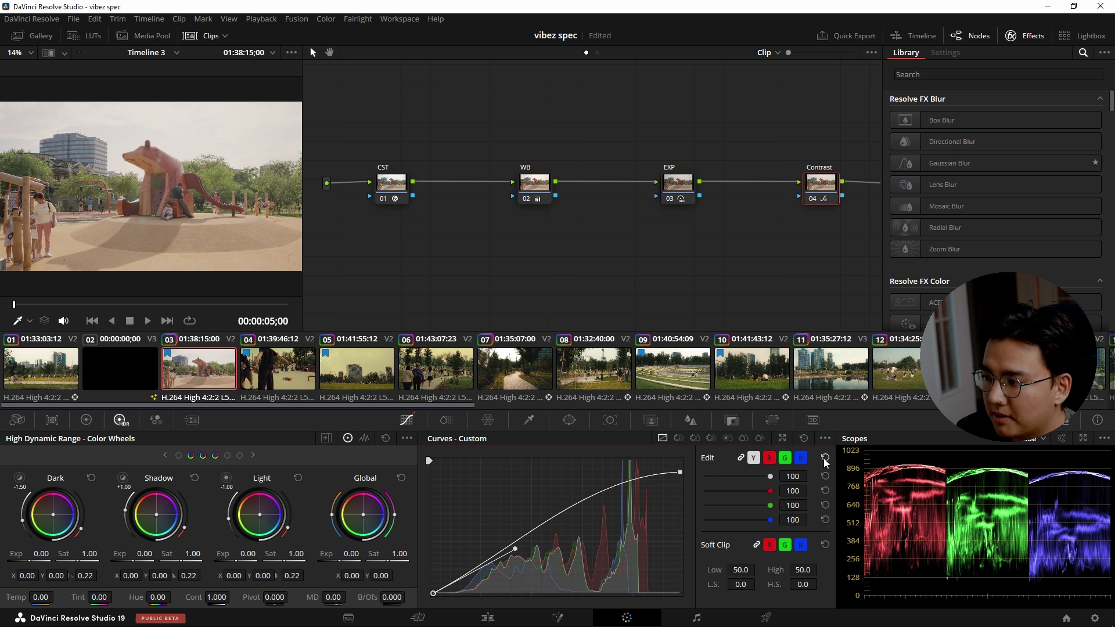
pyautogui.click(825, 440)
pyautogui.click(865, 518)
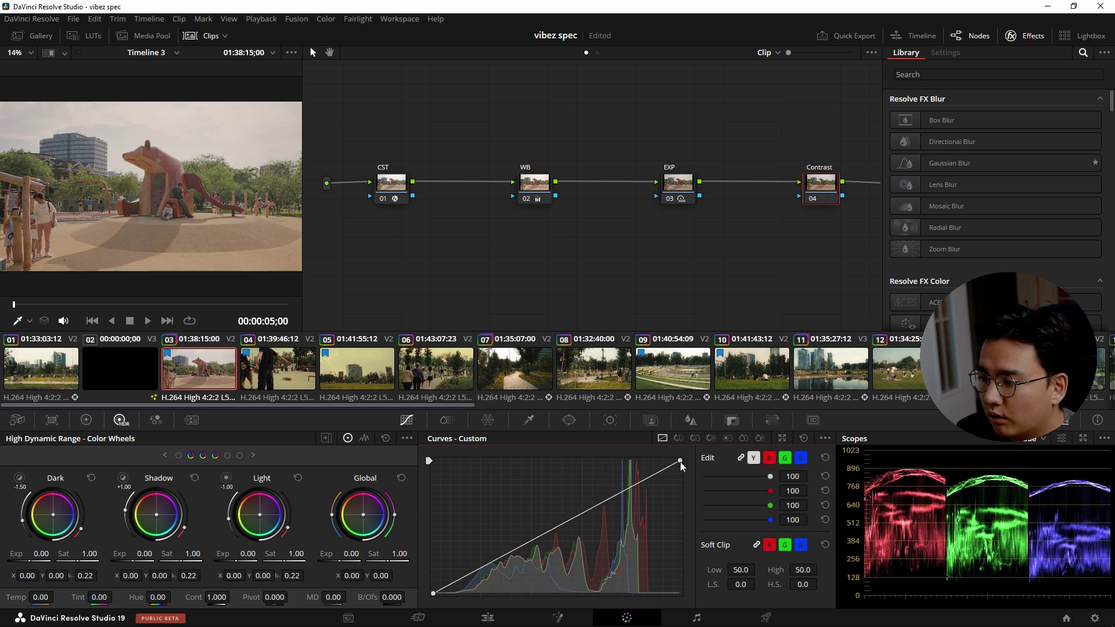
# Try a lowered white point with strongly lifted midtones on the custom curve, and restore the straight line by removing the added point
pyautogui.moveTo(682, 466); pyautogui.dragTo(684, 501)
pyautogui.moveTo(546, 551); pyautogui.dragTo(549, 489)
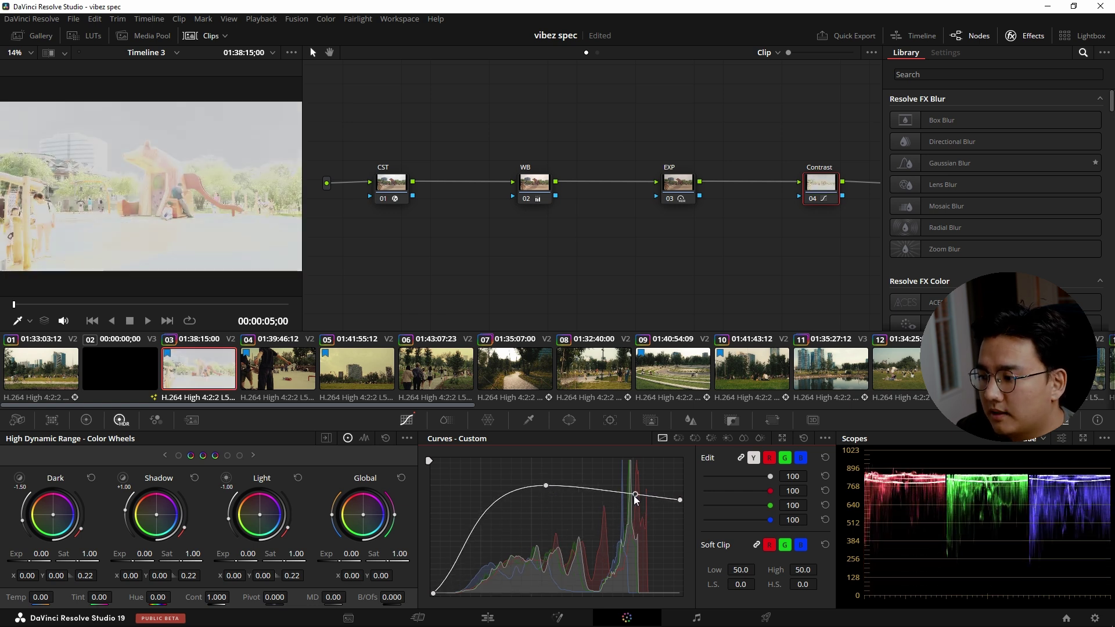
pyautogui.rightClick(547, 486)
pyautogui.moveTo(686, 493); pyautogui.dragTo(686, 463)
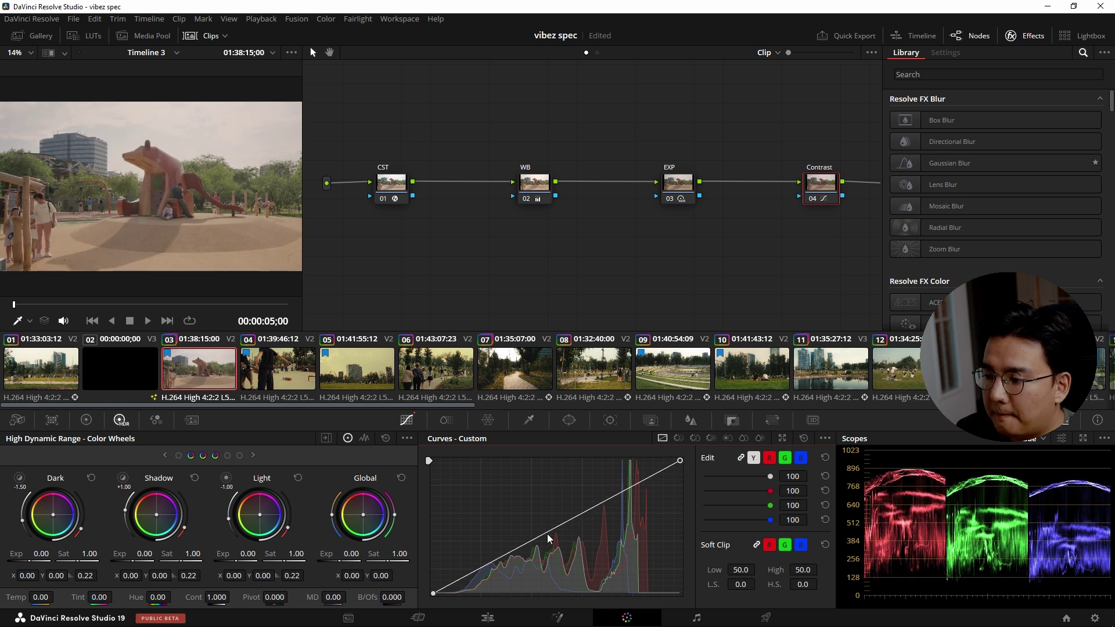
# Add highlight, midtone and shadow points to the custom curve to form a contrast curve, and save the project
pyautogui.moveTo(648, 478); pyautogui.dragTo(646, 467)
pyautogui.moveTo(555, 519); pyautogui.dragTo(558, 501)
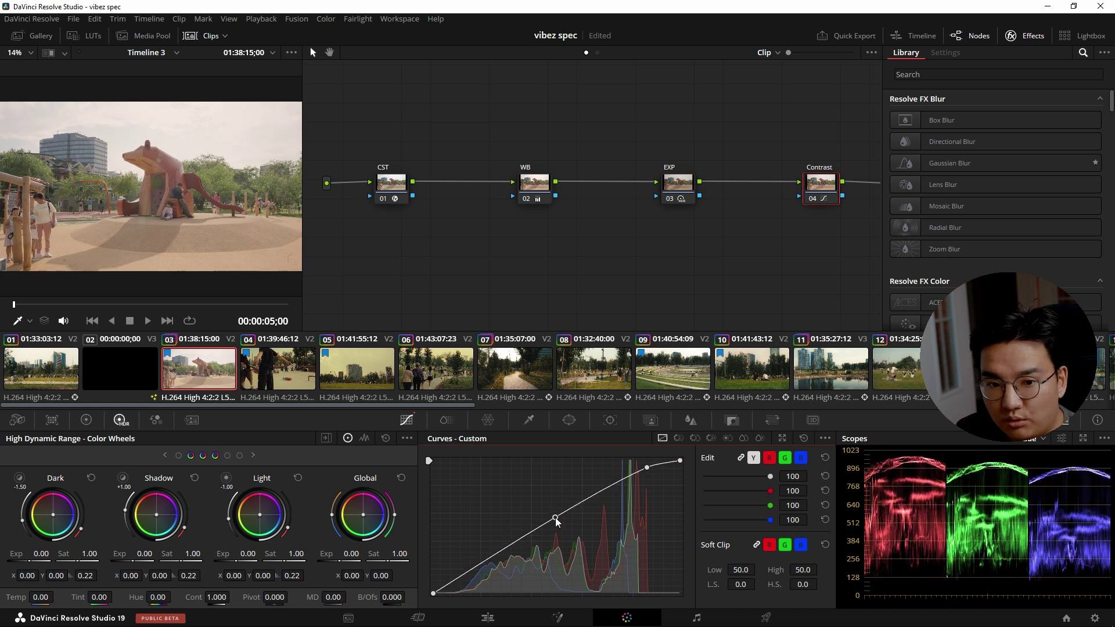
pyautogui.moveTo(464, 571); pyautogui.dragTo(473, 572)
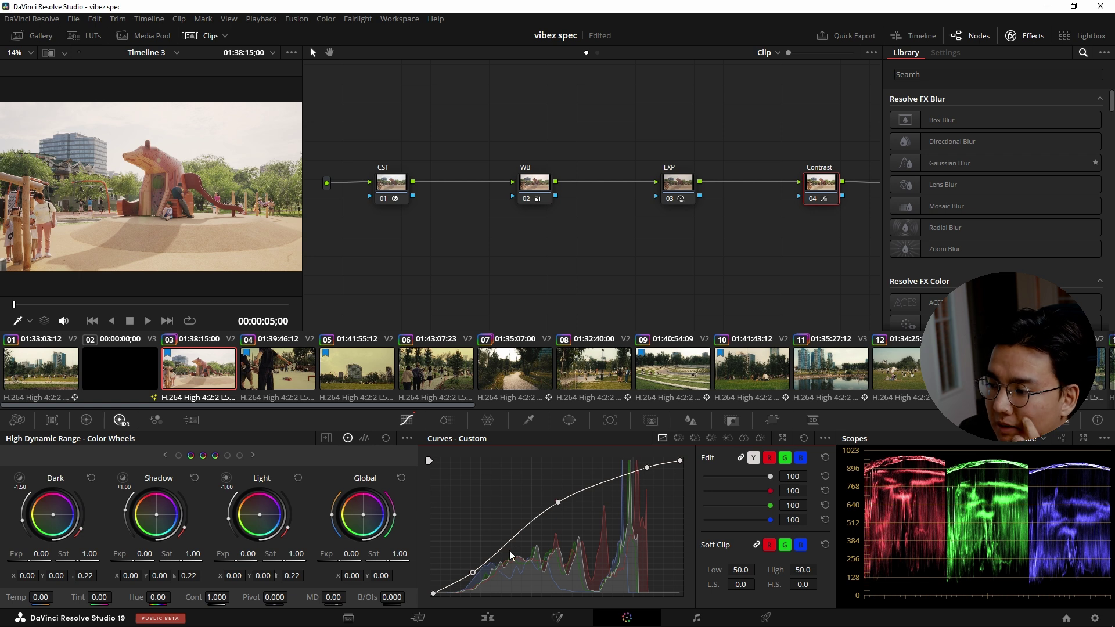
pyautogui.hotkey('ctrl', 's')
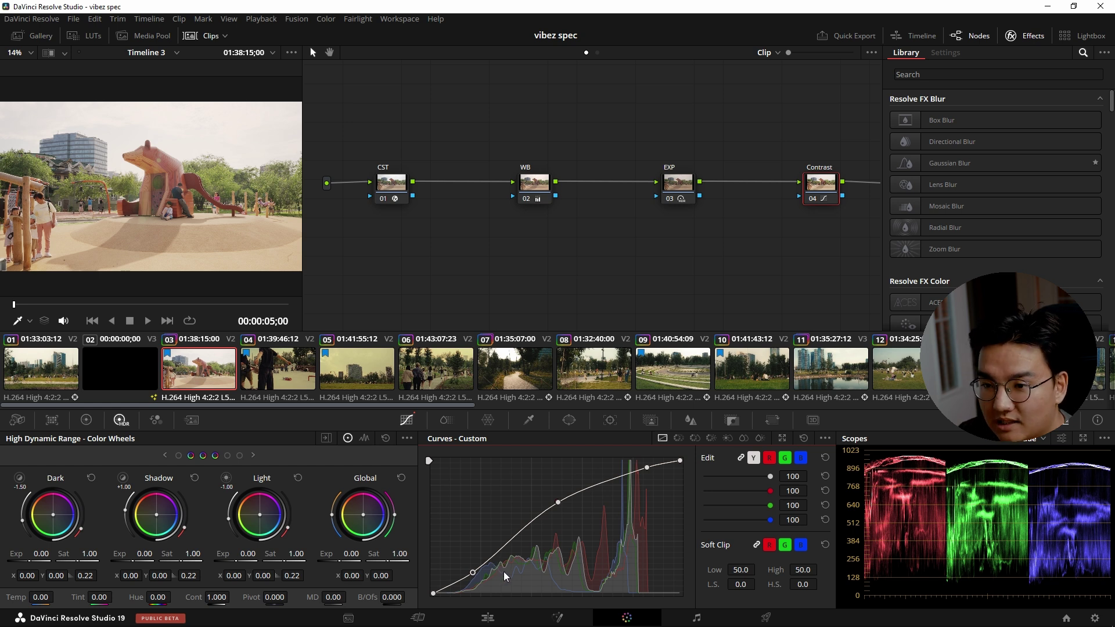
# Fine-tune the shadow, midtone and highlight points of the Contrast node's custom curve
pyautogui.moveTo(473, 573); pyautogui.dragTo(490, 564)
pyautogui.moveTo(558, 503); pyautogui.dragTo(554, 504)
pyautogui.moveTo(647, 467)
pyautogui.mouseDown()
pyautogui.moveTo(645, 481)
pyautogui.moveTo(646, 468)
pyautogui.mouseUp()
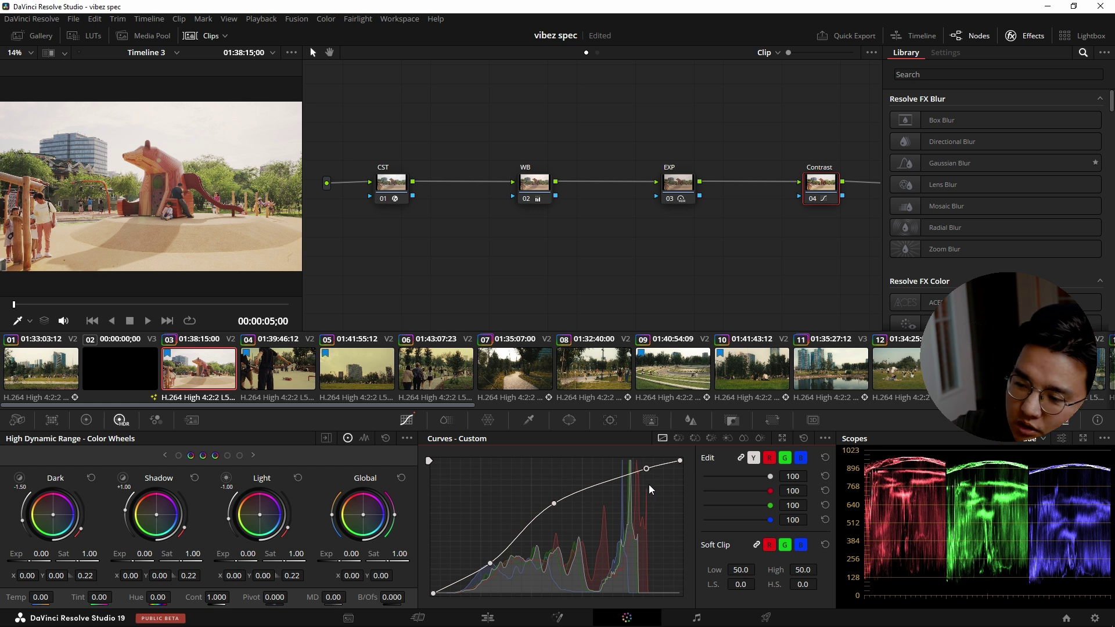
pyautogui.moveTo(548, 501)
pyautogui.mouseDown()
pyautogui.moveTo(561, 540)
pyautogui.moveTo(557, 501)
pyautogui.mouseUp()
# Reset the Contrast node's custom curve and shape an S-curve with editable spline handles, flattening the highlights and pulling down the shadows
pyautogui.click(824, 438)
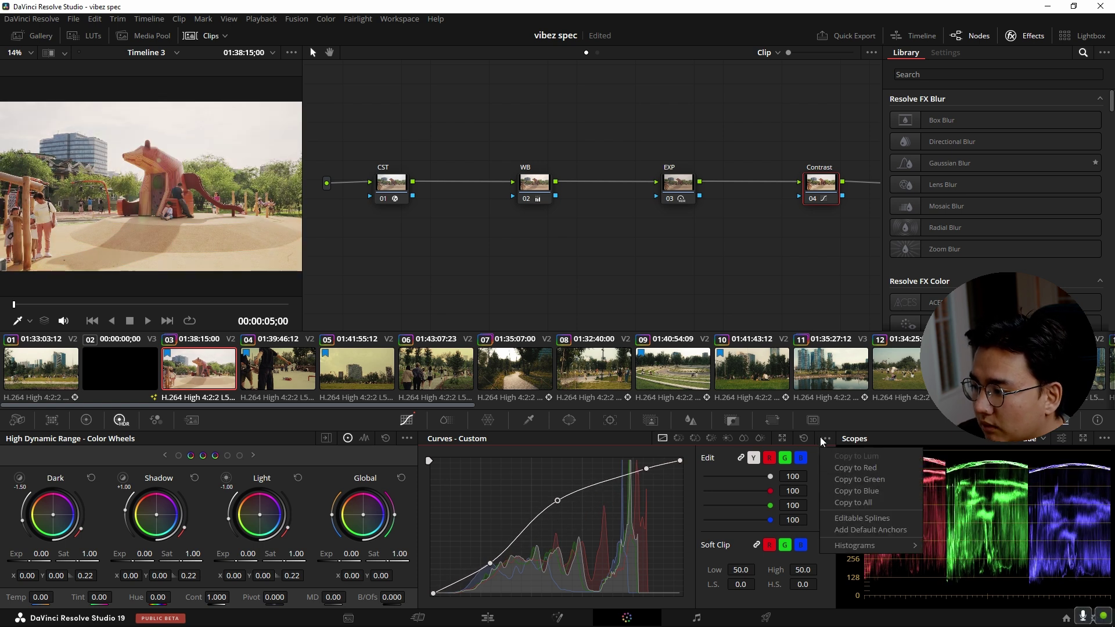
pyautogui.click(803, 438)
pyautogui.click(824, 438)
pyautogui.click(845, 518)
pyautogui.click(680, 460)
pyautogui.moveTo(597, 501); pyautogui.dragTo(589, 468)
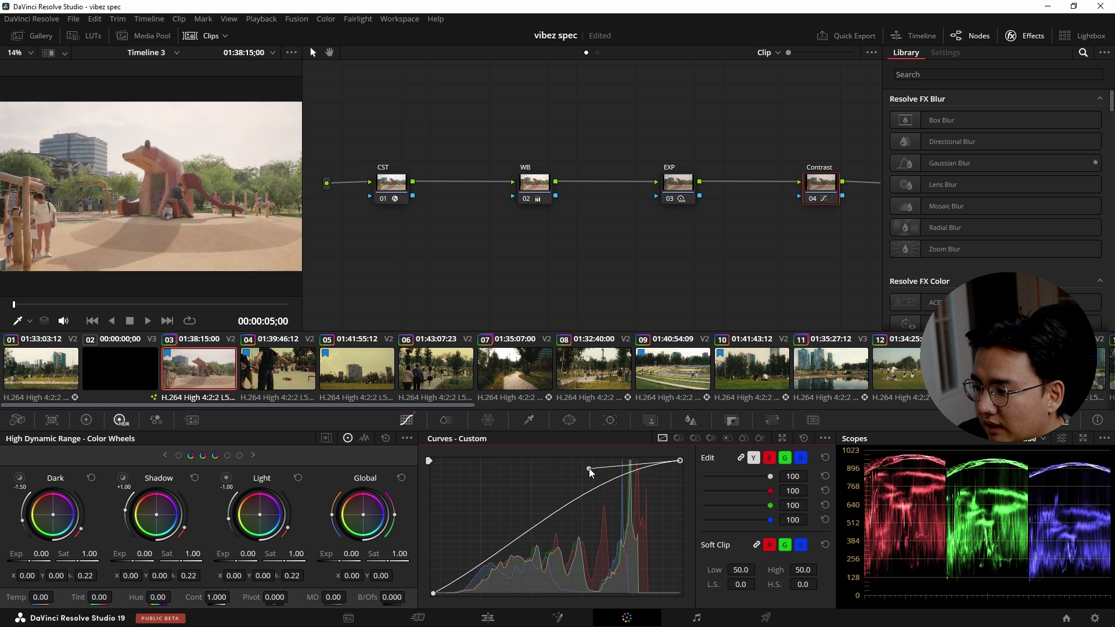
pyautogui.moveTo(434, 594); pyautogui.dragTo(518, 596)
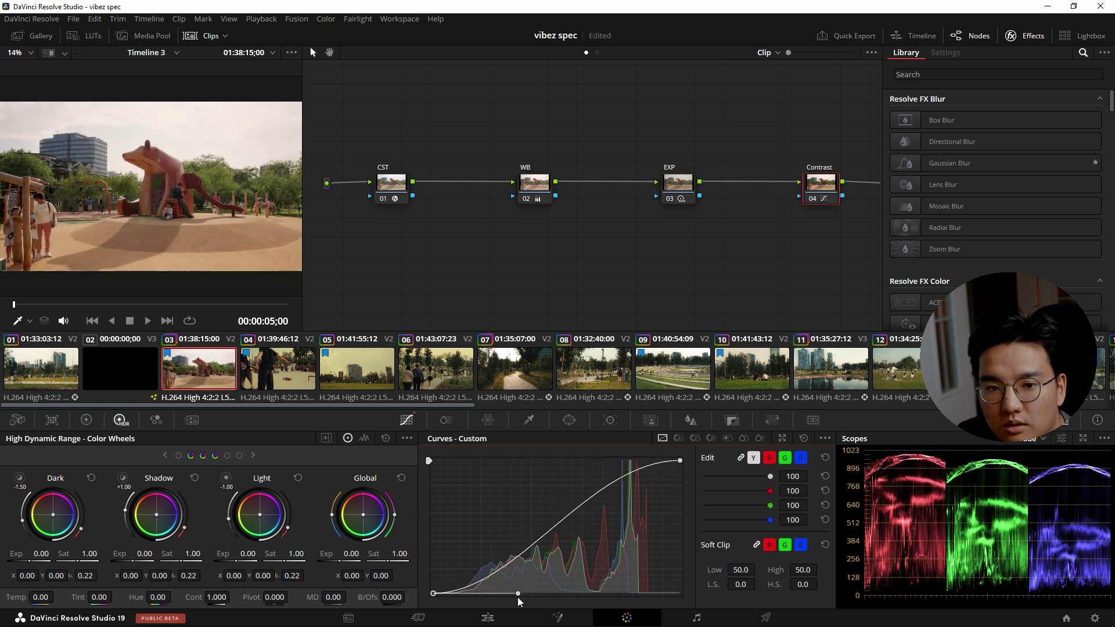
pyautogui.click(679, 460)
pyautogui.click(434, 593)
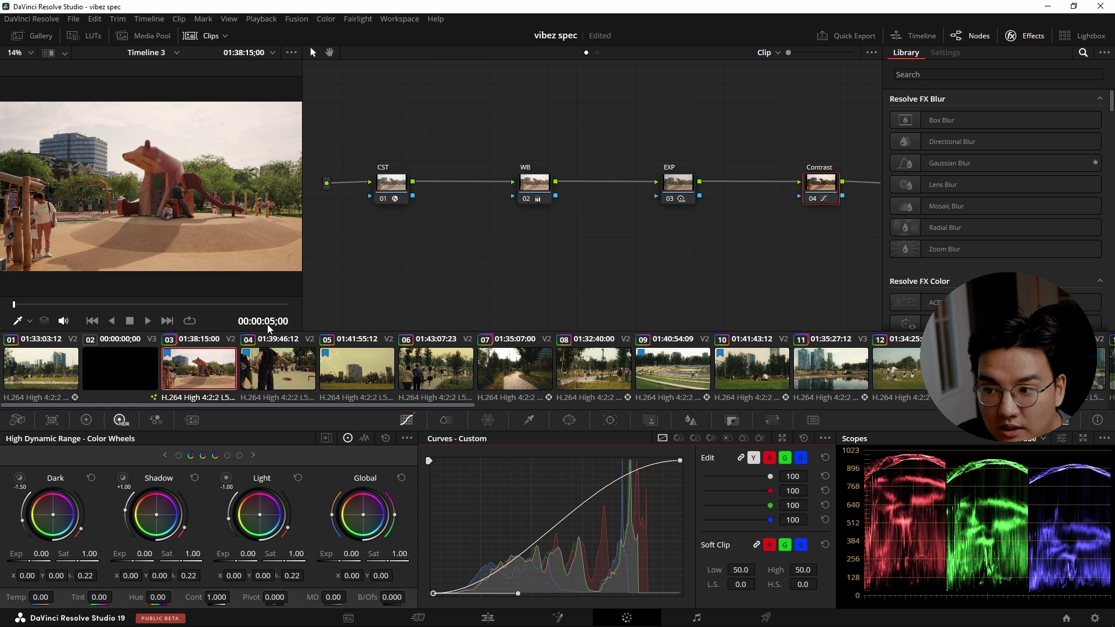
# Toggle the Contrast node off and on to compare the image and scopes with and without the contrast curve
pyautogui.click(703, 181)
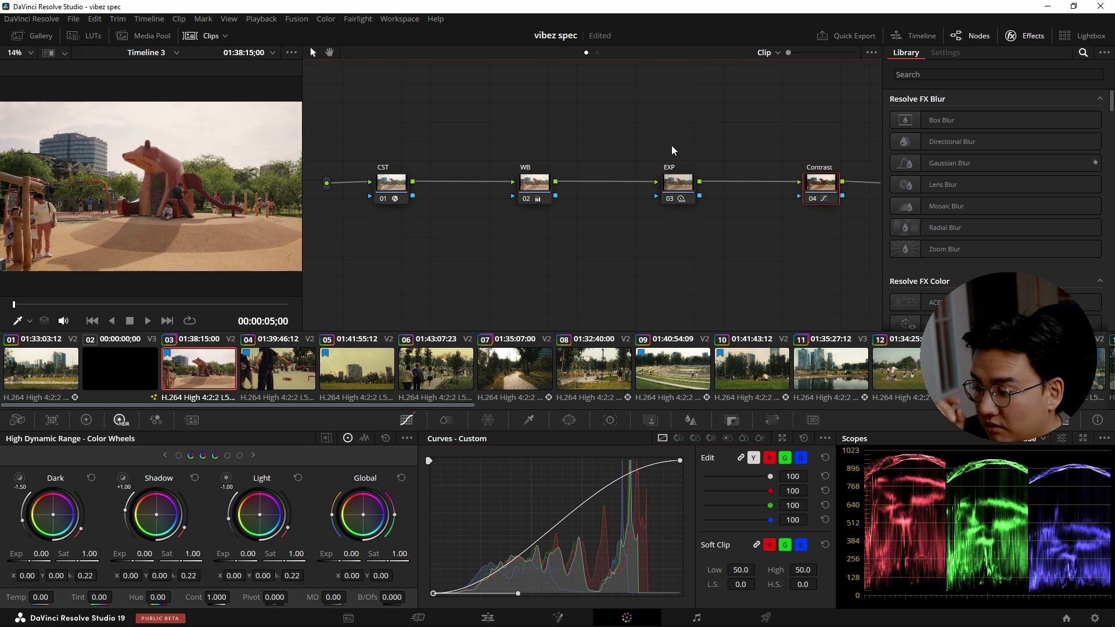
pyautogui.hotkey('ctrl', 'd')
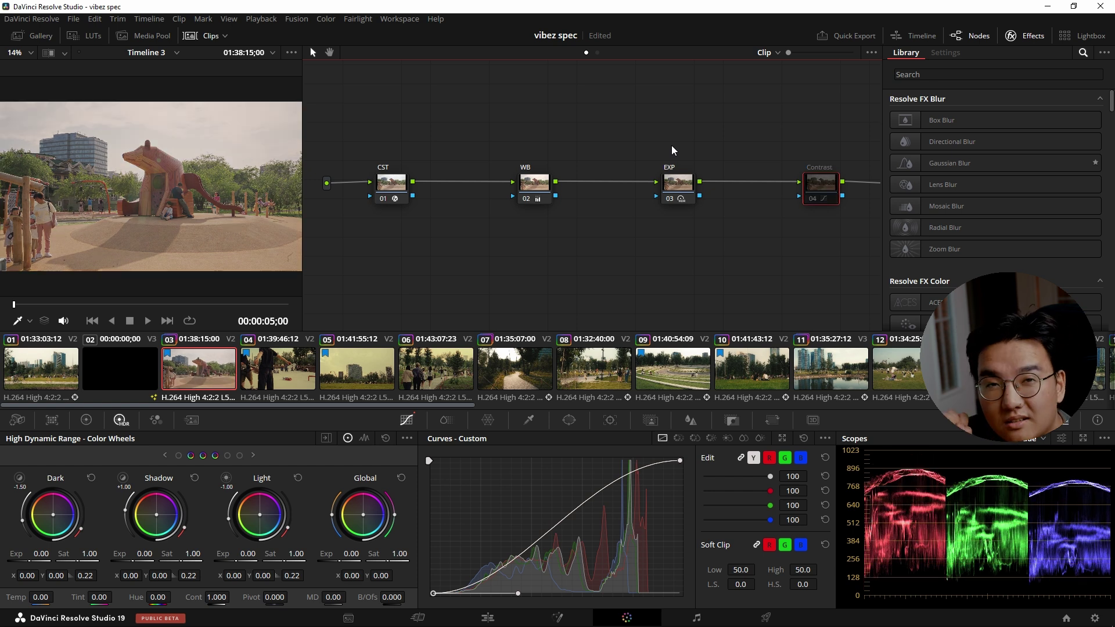
pyautogui.hotkey('ctrl', 'd')
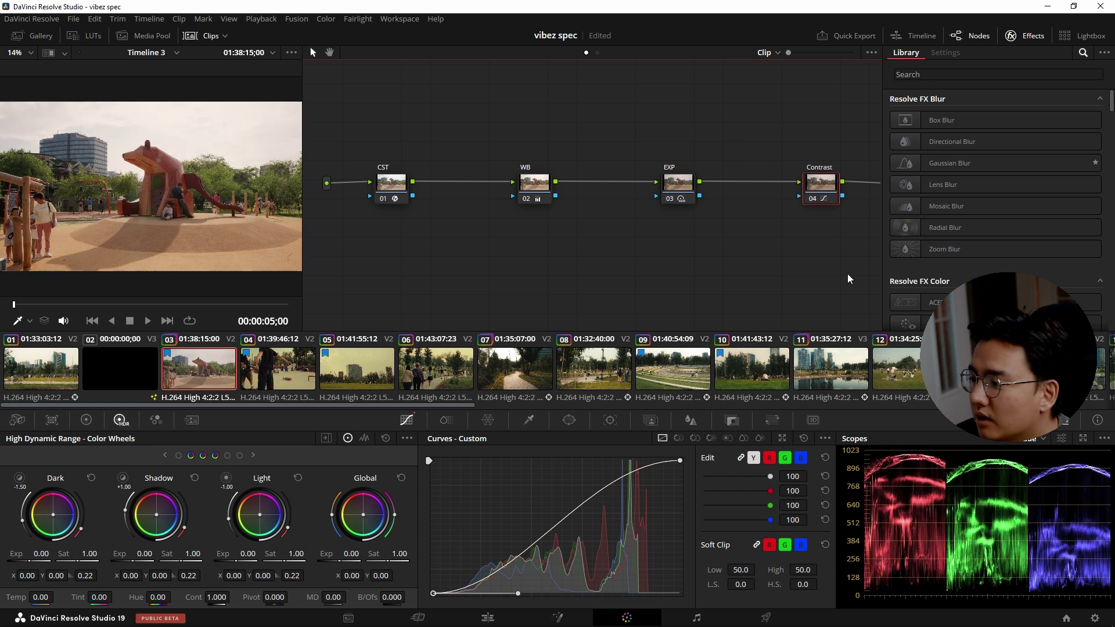
pyautogui.hotkey('ctrl', 'd')
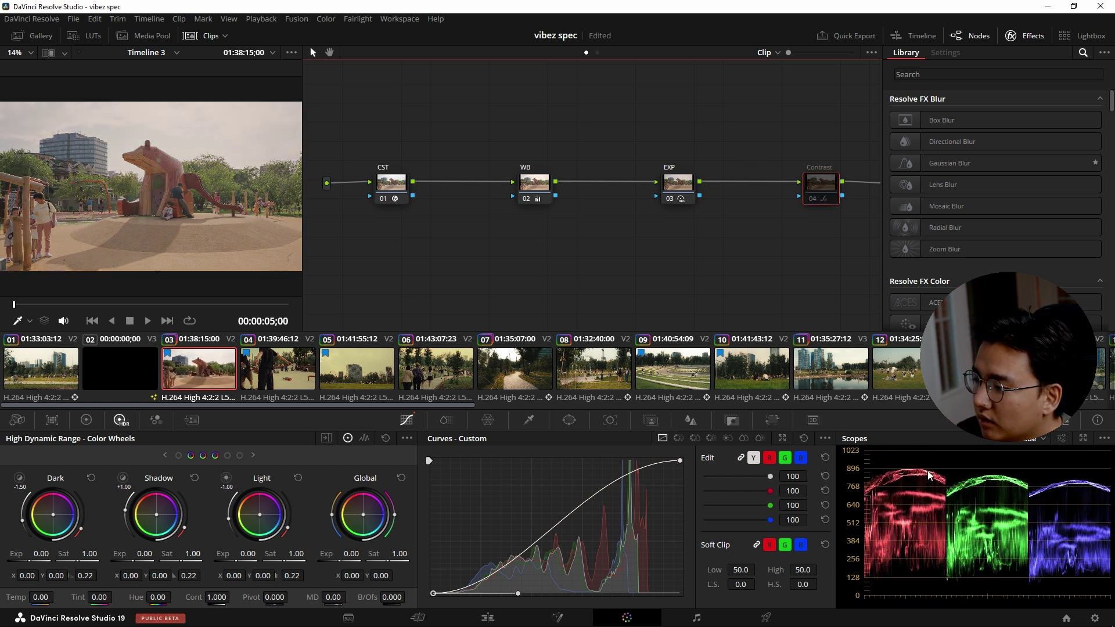
pyautogui.hotkey('ctrl', 'd')
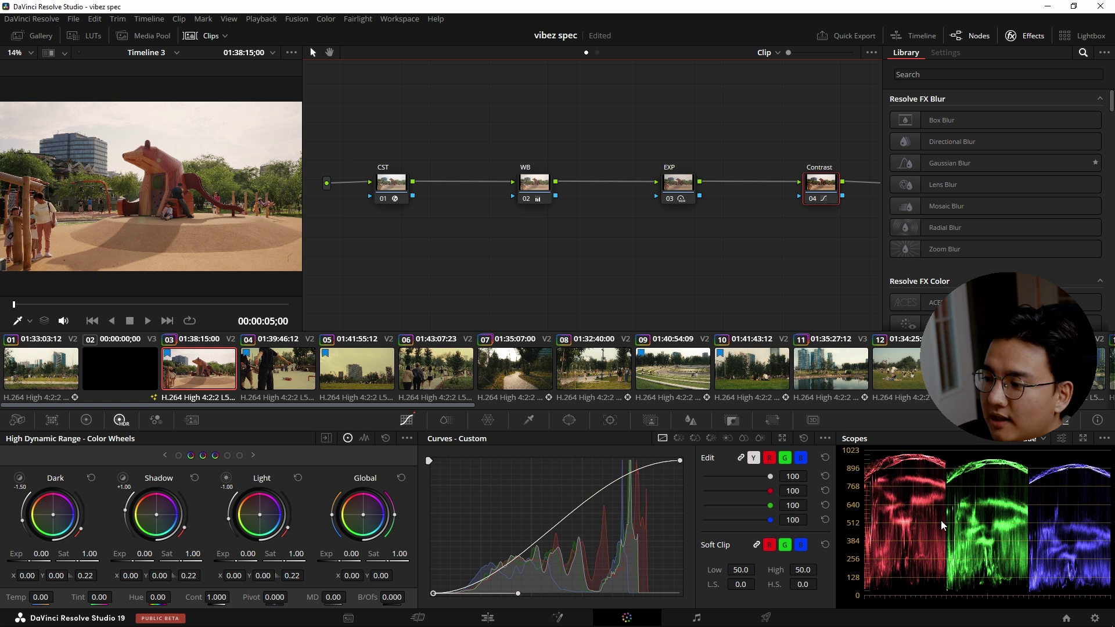
# Save the project and fine-tune the Contrast node's custom curve, shortening the shadow handle slightly while keeping the white point at maximum
pyautogui.click(679, 462)
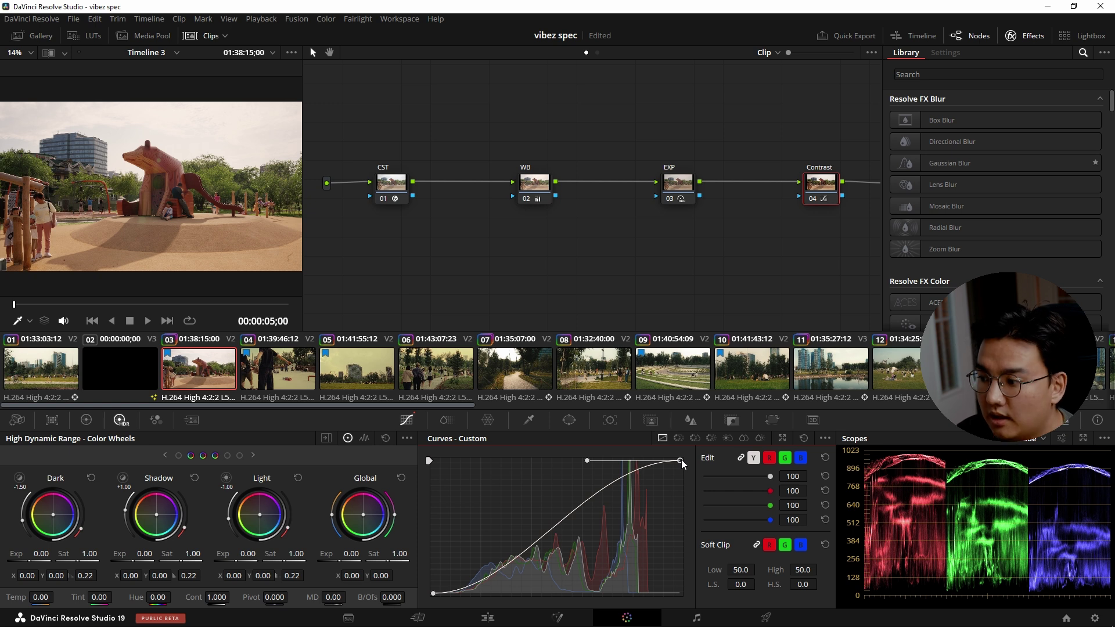
pyautogui.hotkey('ctrl', 's')
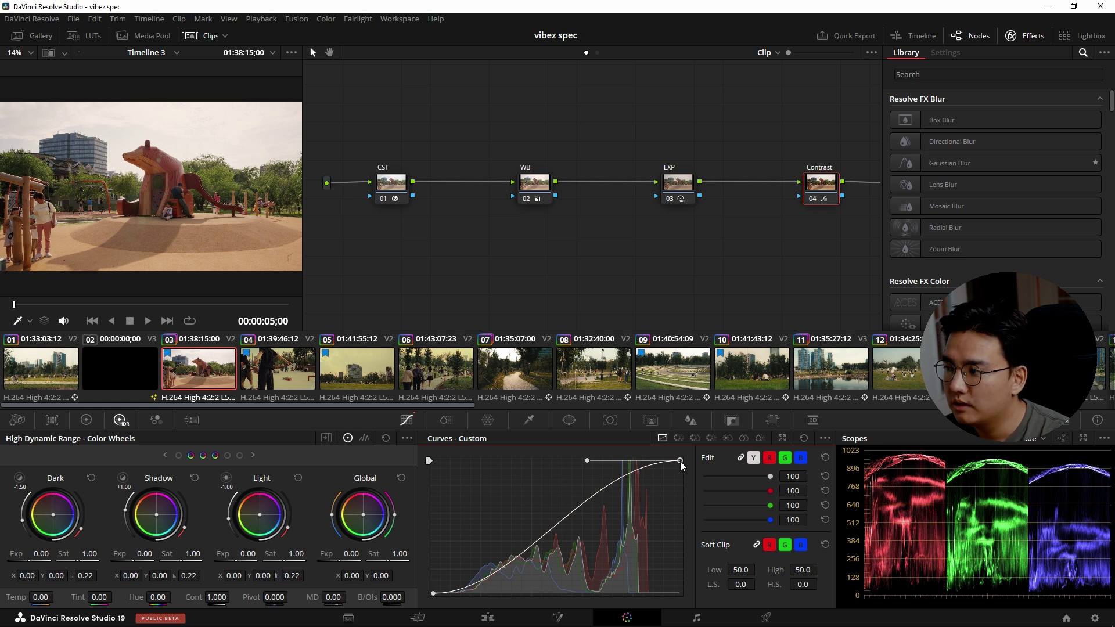
pyautogui.moveTo(682, 466); pyautogui.dragTo(683, 471)
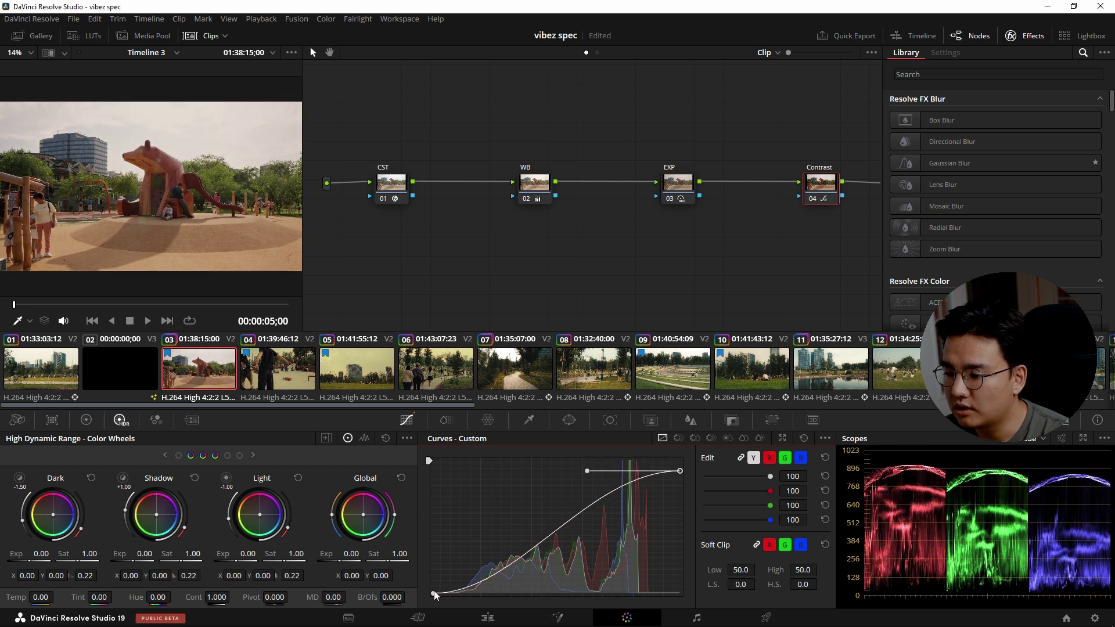
pyautogui.moveTo(432, 592); pyautogui.dragTo(426, 592)
pyautogui.moveTo(518, 586); pyautogui.dragTo(517, 580)
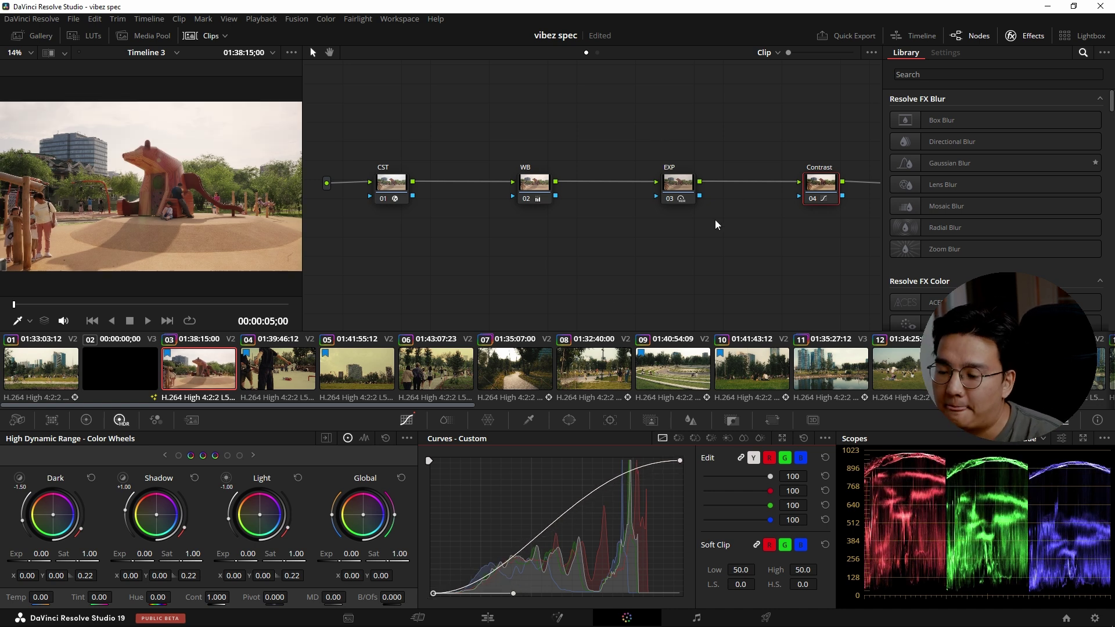
pyautogui.moveTo(378, 115); pyautogui.dragTo(824, 270)
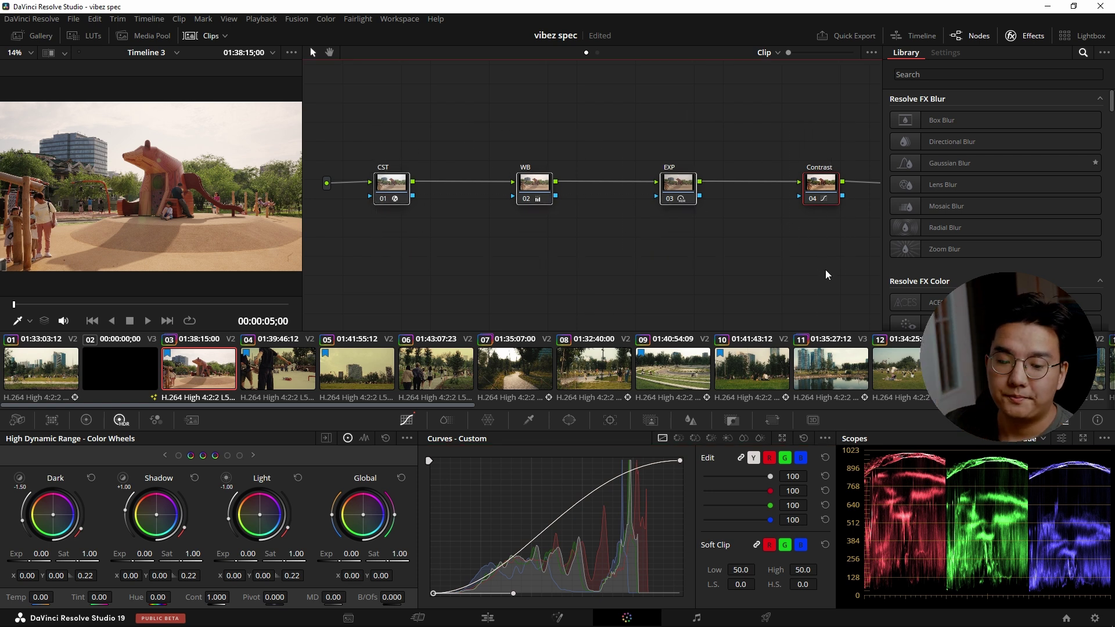
pyautogui.moveTo(343, 135); pyautogui.dragTo(863, 274)
pyautogui.moveTo(863, 275)
pyautogui.mouseDown()
pyautogui.moveTo(376, 112)
pyautogui.moveTo(847, 267)
pyautogui.mouseUp()
pyautogui.moveTo(372, 116); pyautogui.dragTo(749, 227)
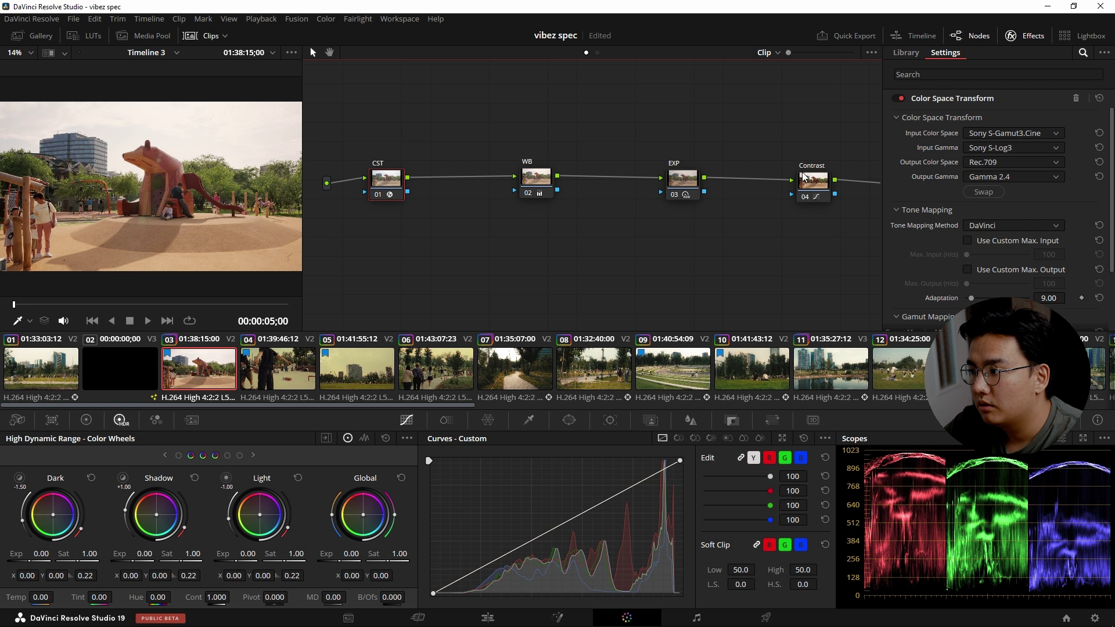
# Move the WB, EXP and Contrast nodes closer together and add a new serial node after Contrast
pyautogui.moveTo(813, 179); pyautogui.dragTo(776, 179)
pyautogui.moveTo(682, 177); pyautogui.dragTo(606, 174)
pyautogui.moveTo(535, 175); pyautogui.dragTo(494, 172)
pyautogui.moveTo(615, 174); pyautogui.dragTo(594, 171)
pyautogui.moveTo(769, 177); pyautogui.dragTo(684, 174)
pyautogui.hotkey('alt', 's')
pyautogui.moveTo(779, 176); pyautogui.dragTo(803, 177)
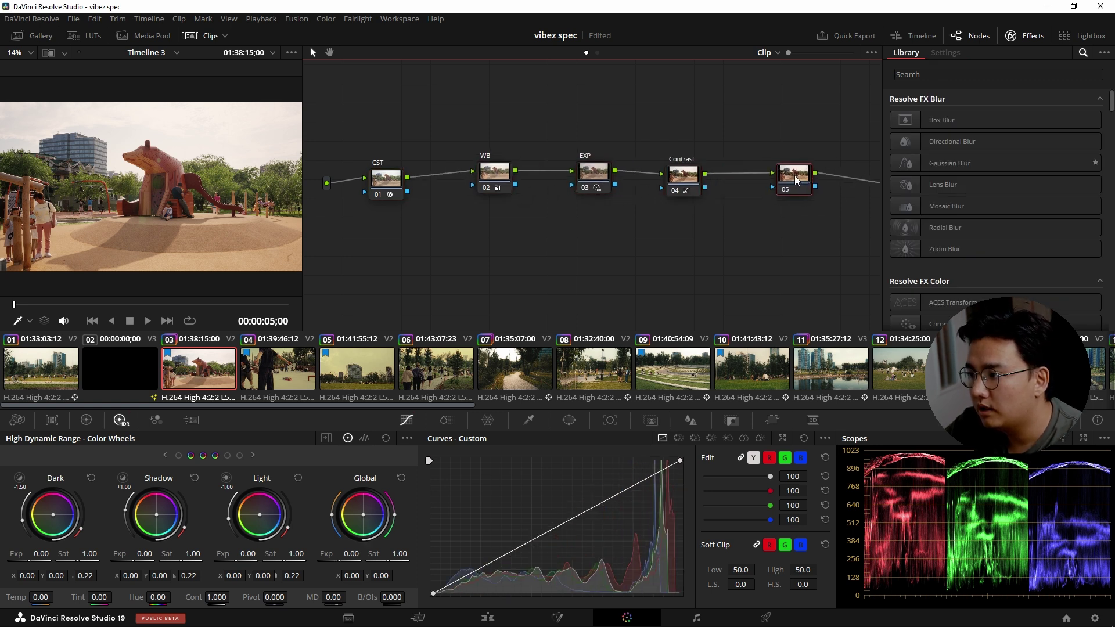
# Find the Color Space Transform effect in the library and apply it to the new fifth node
pyautogui.click(384, 174)
pyautogui.click(797, 173)
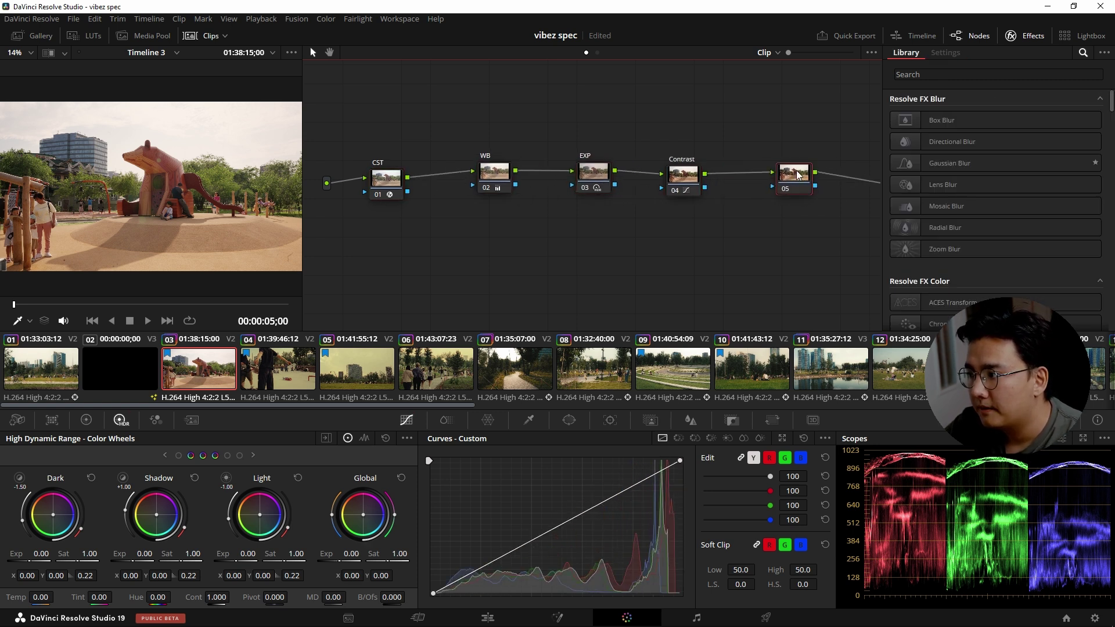
pyautogui.click(963, 77)
pyautogui.write('color space')
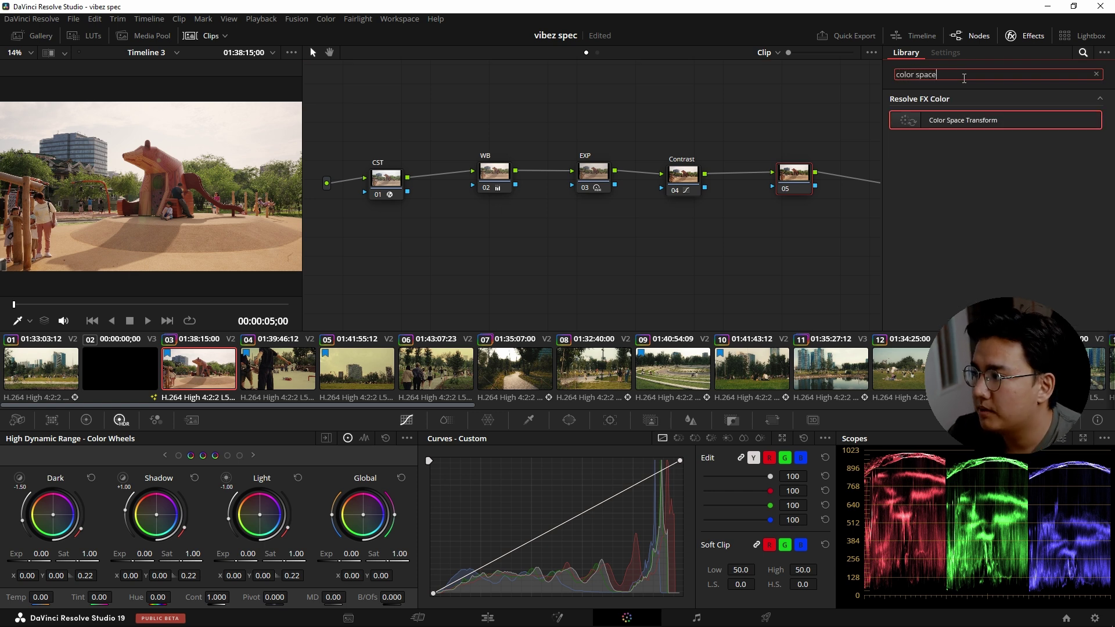
pyautogui.moveTo(974, 120); pyautogui.dragTo(789, 173)
# Label the fifth node "CST out" and relabel the first node "CST in"
pyautogui.rightClick(800, 177)
pyautogui.click(831, 201)
pyautogui.write('CST')
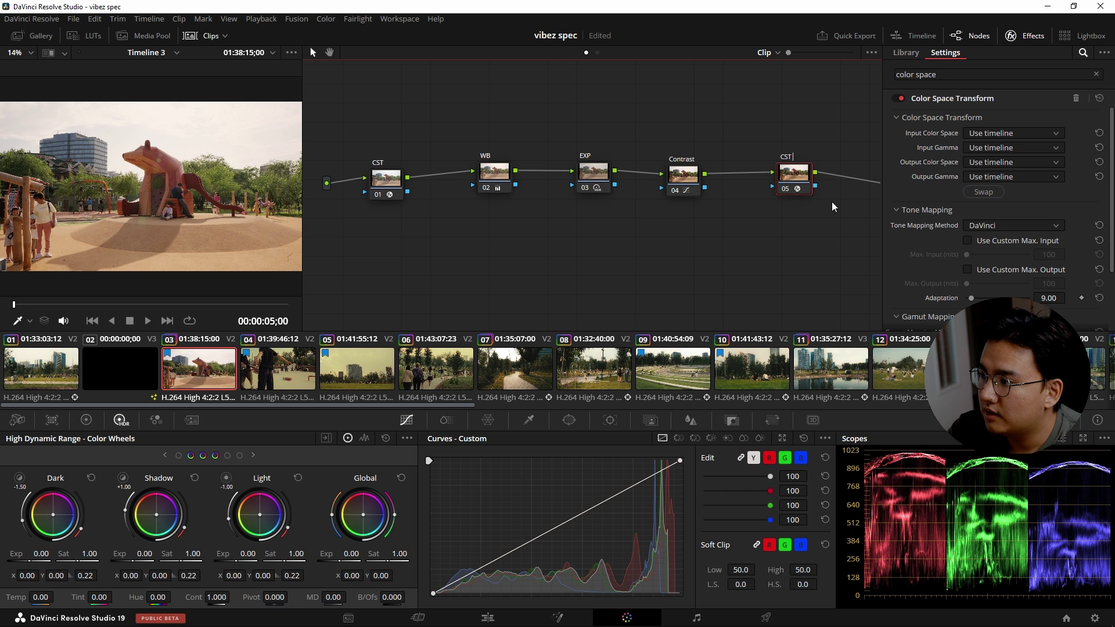
pyautogui.write(' out')
pyautogui.press('Return')
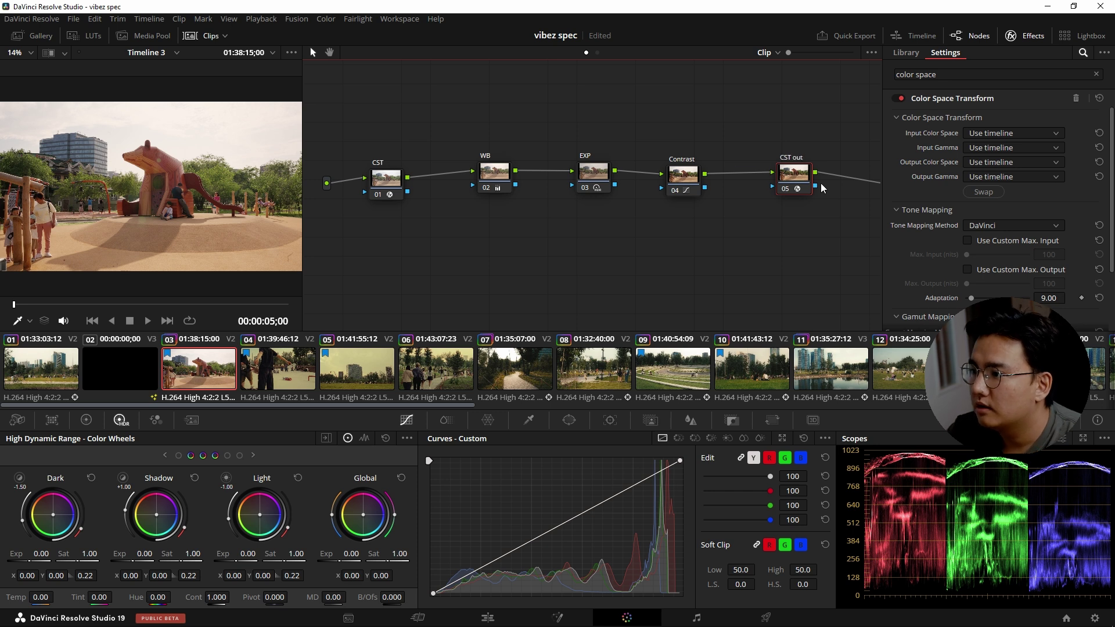
pyautogui.click(397, 178)
pyautogui.rightClick(397, 178)
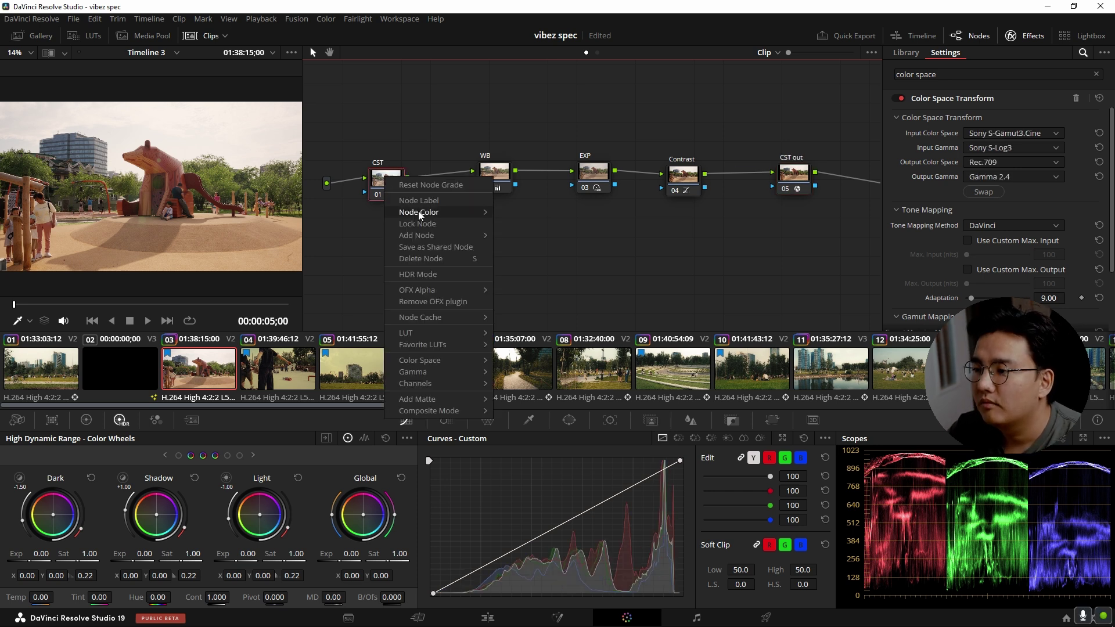
pyautogui.click(431, 200)
pyautogui.write('in')
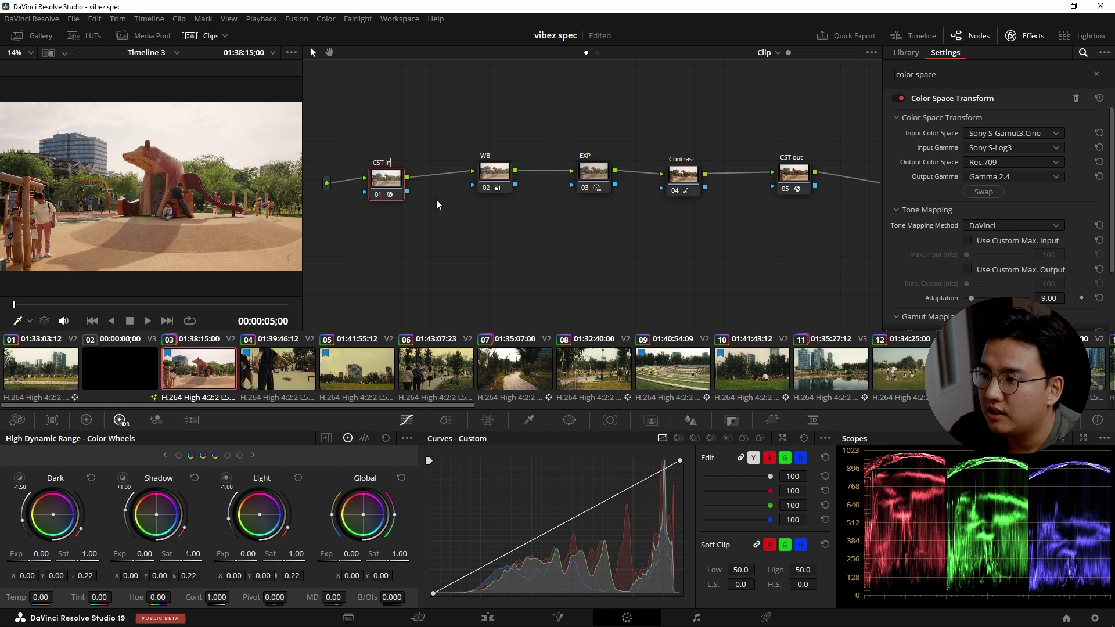
pyautogui.press('Return')
pyautogui.moveTo(387, 133); pyautogui.dragTo(787, 229)
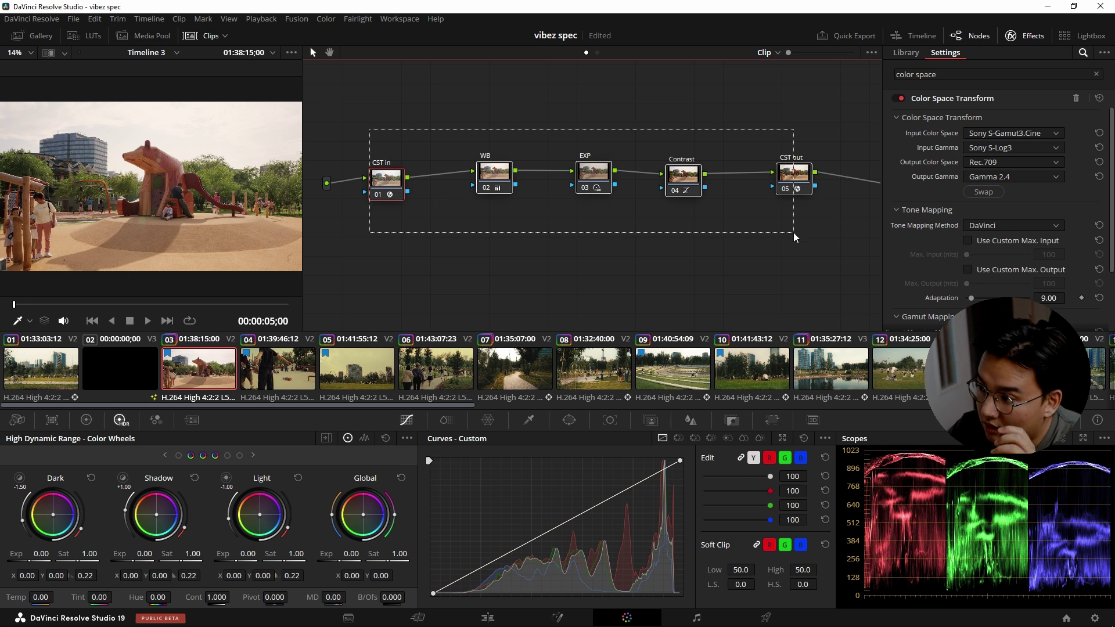
pyautogui.moveTo(372, 129); pyautogui.dragTo(810, 220)
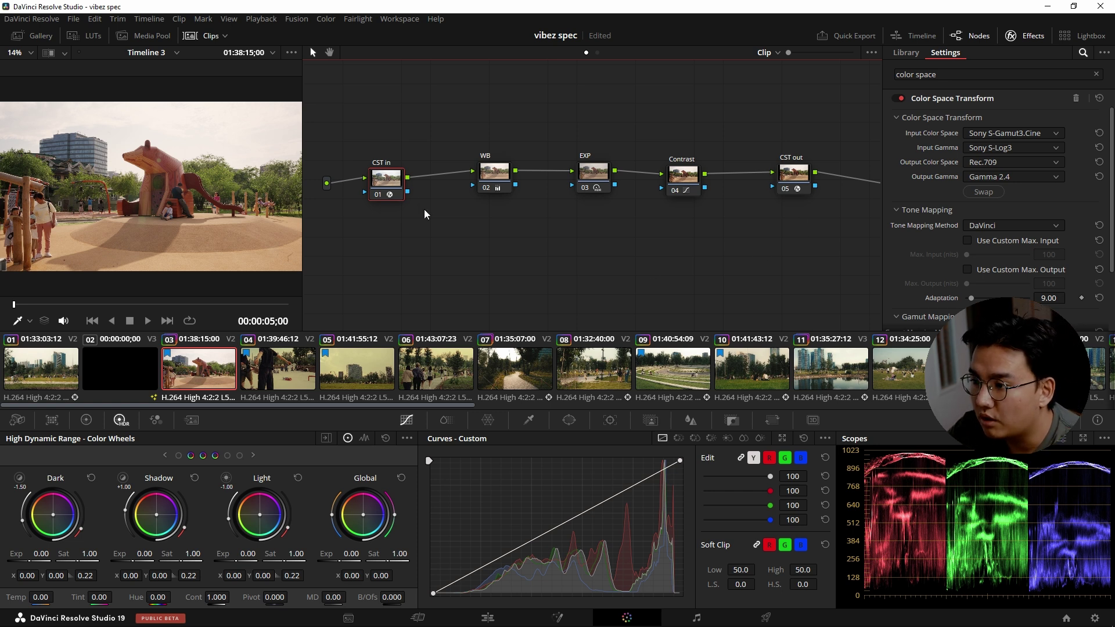
# Set the CST in node's output color space to DaVinci Wide Gamut and its output gamma to DaVinci Intermediate
pyautogui.click(984, 162)
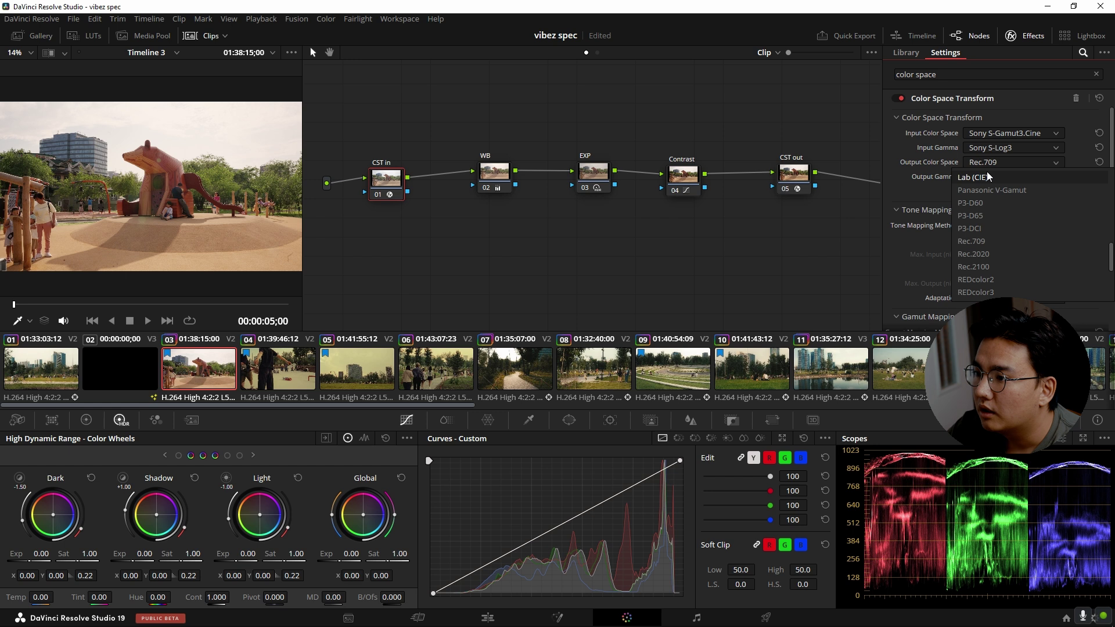
pyautogui.scroll(-5, 1006, 249)
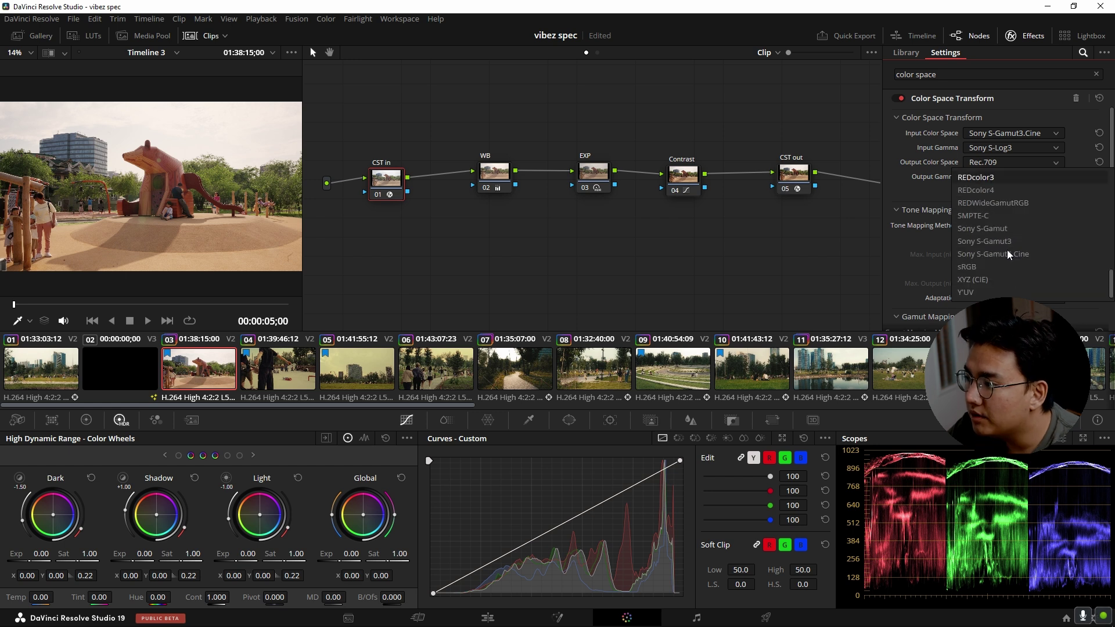
pyautogui.scroll(5, 1008, 250)
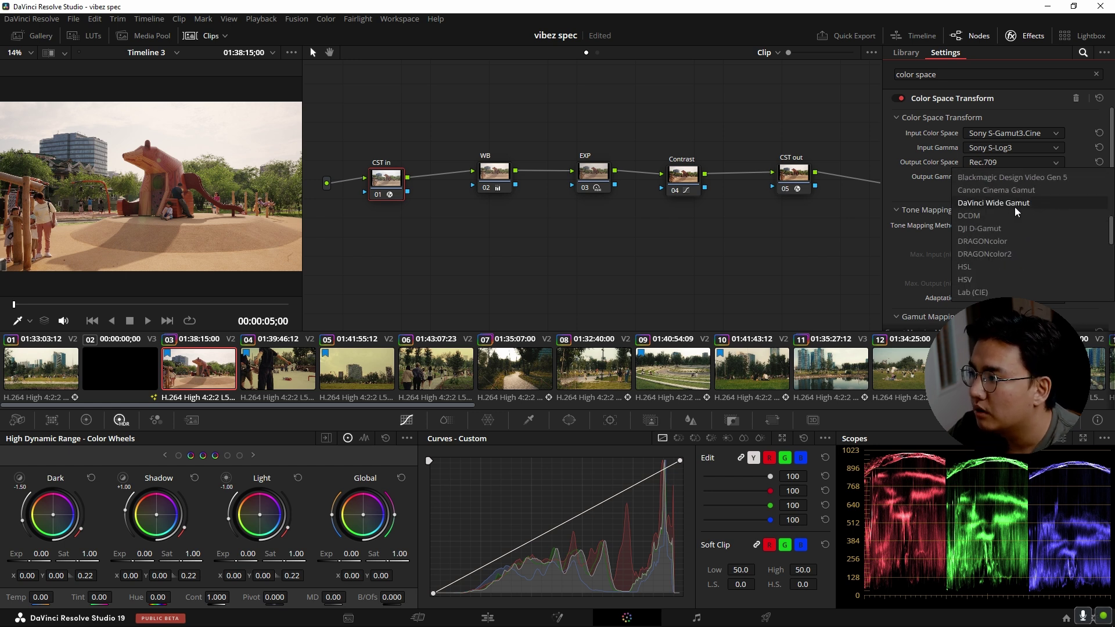
pyautogui.click(1014, 206)
pyautogui.click(1008, 176)
pyautogui.click(1003, 180)
pyautogui.click(1004, 180)
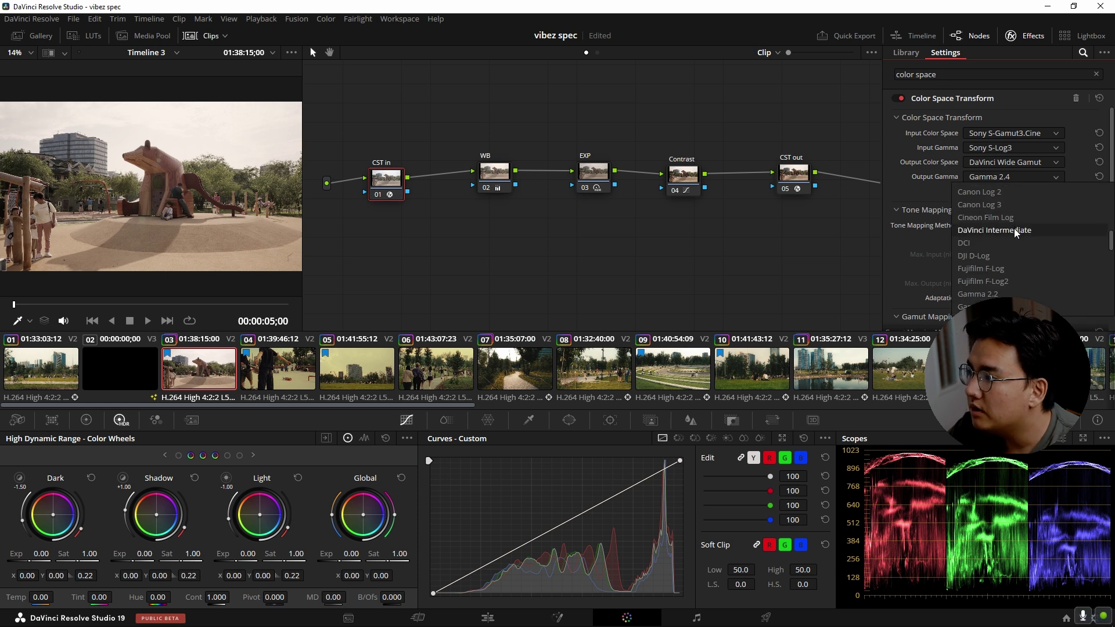
pyautogui.click(1014, 228)
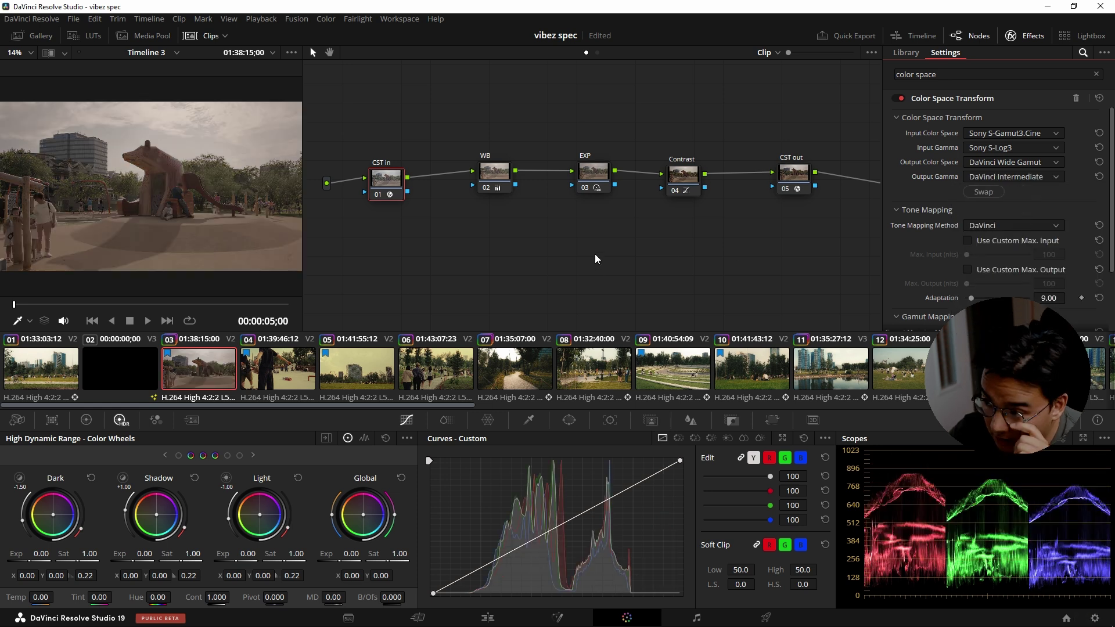
# Disable the WB, EXP and Contrast nodes while leaving CST in enabled, and save the project
pyautogui.moveTo(475, 139); pyautogui.dragTo(691, 214)
pyautogui.hotkey('ctrl', 'd')
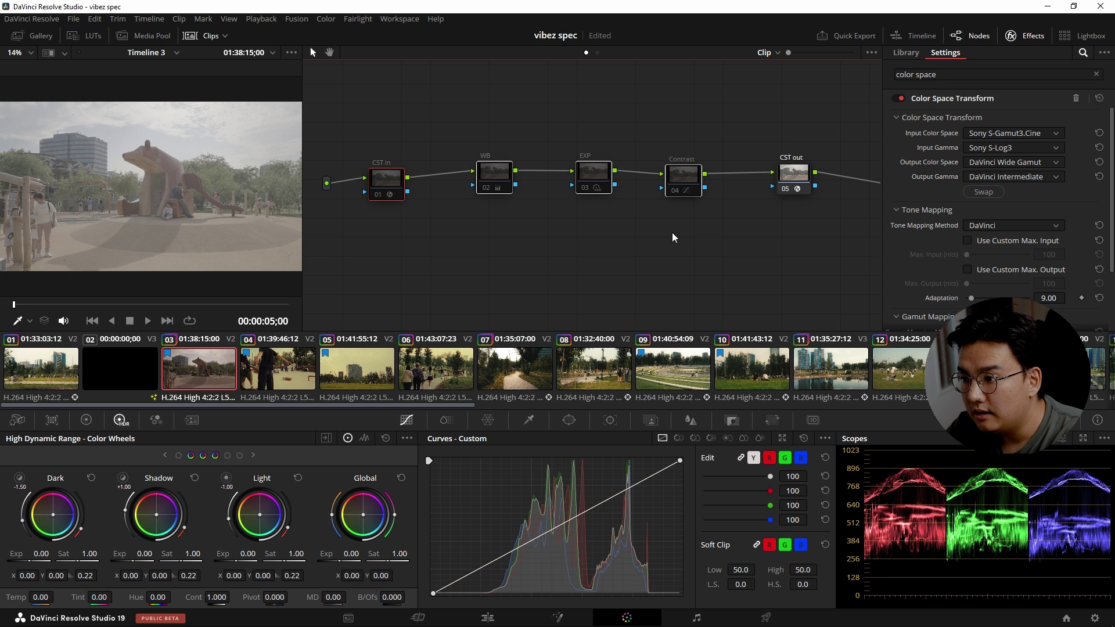
pyautogui.click(463, 233)
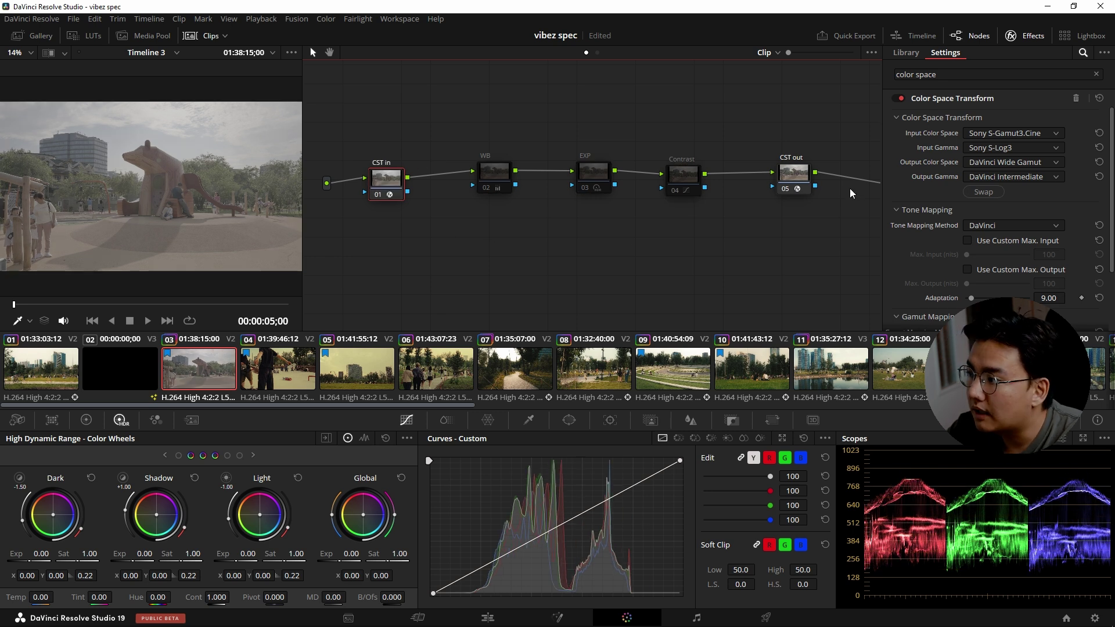
pyautogui.hotkey('ctrl', 's')
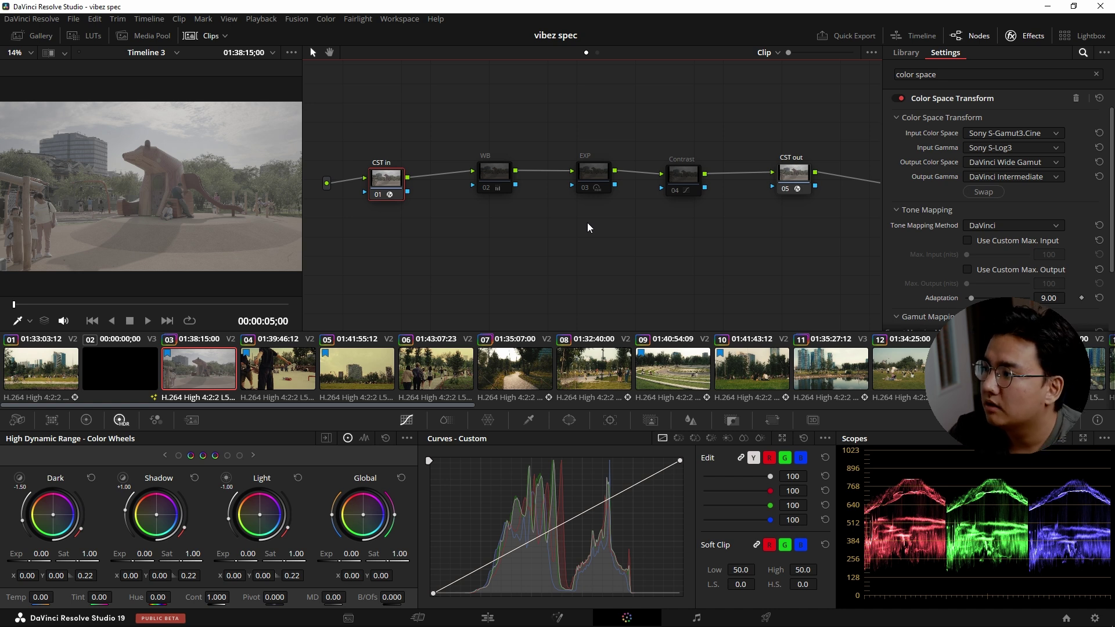
# Set the CST out node's input color space to DaVinci Wide Gamut and input gamma to DaVinci Intermediate, and check them against CST in
pyautogui.click(793, 173)
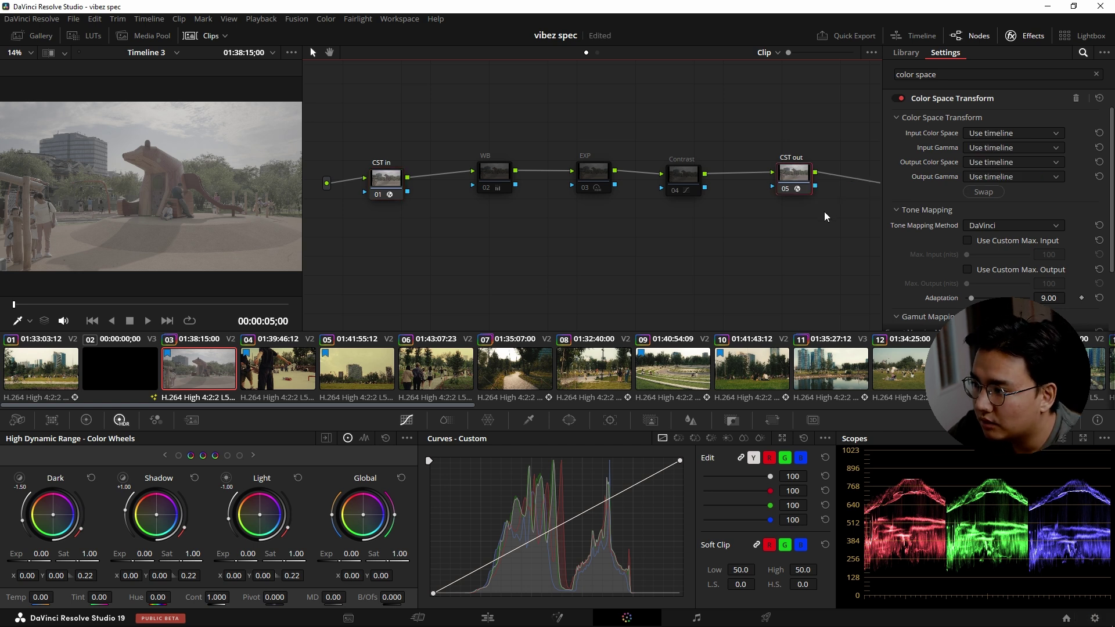
pyautogui.click(1004, 133)
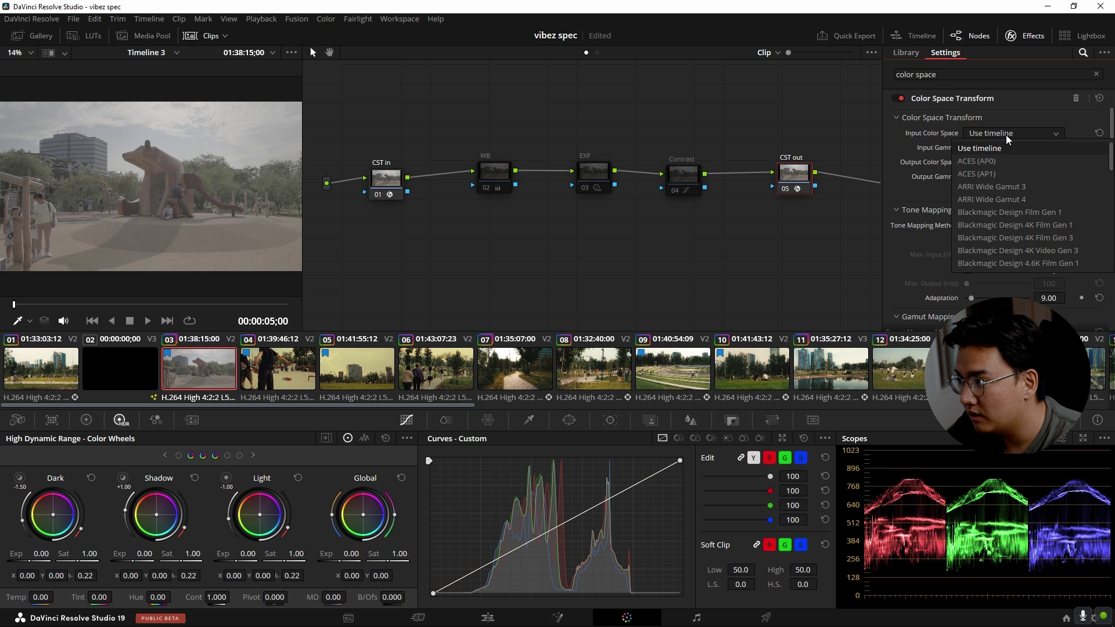
pyautogui.scroll(-5, 1013, 194)
pyautogui.click(1009, 210)
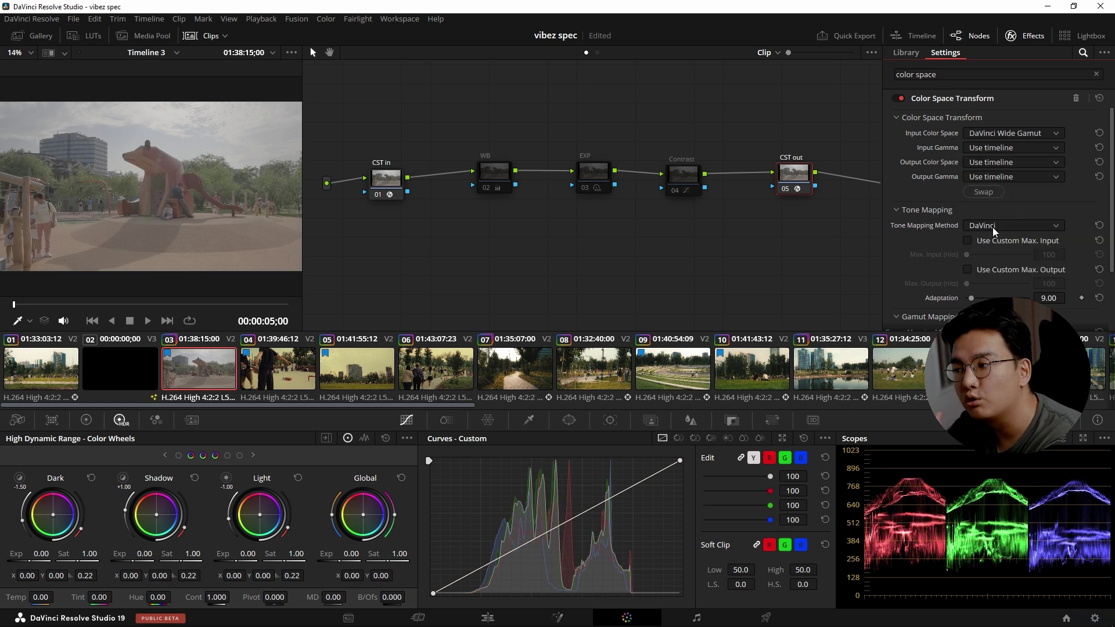
pyautogui.click(1013, 148)
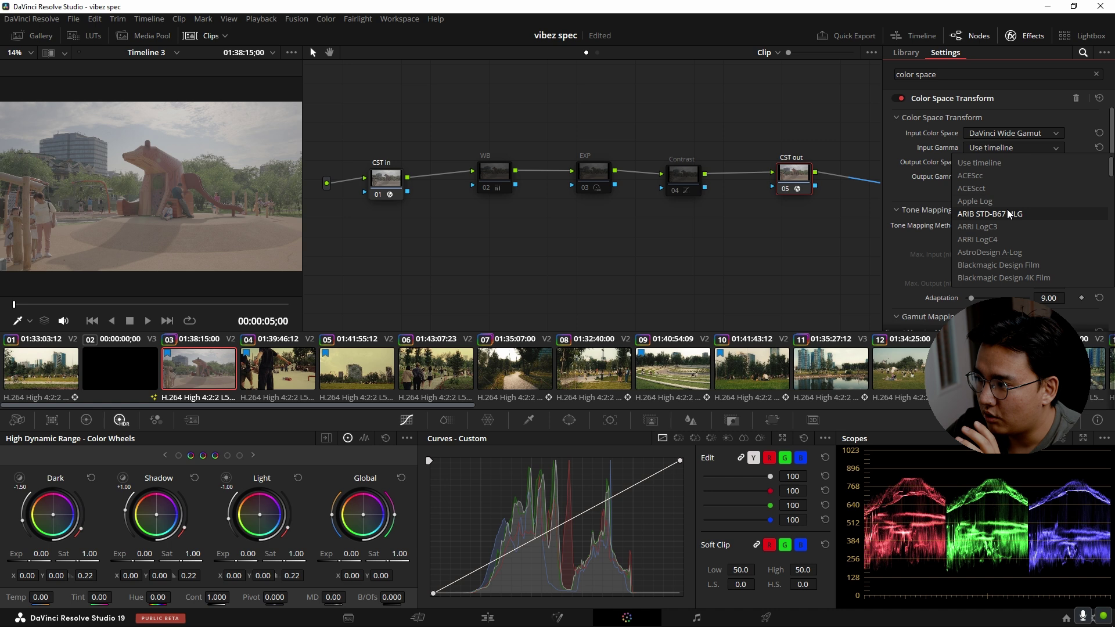
pyautogui.scroll(-5, 1013, 220)
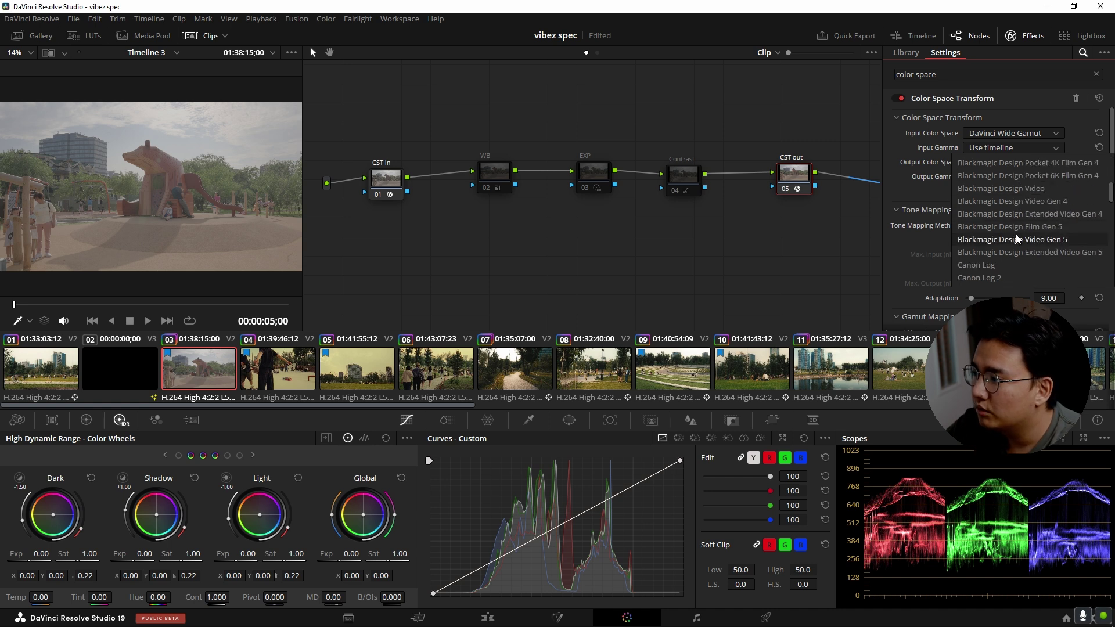
pyautogui.click(1014, 241)
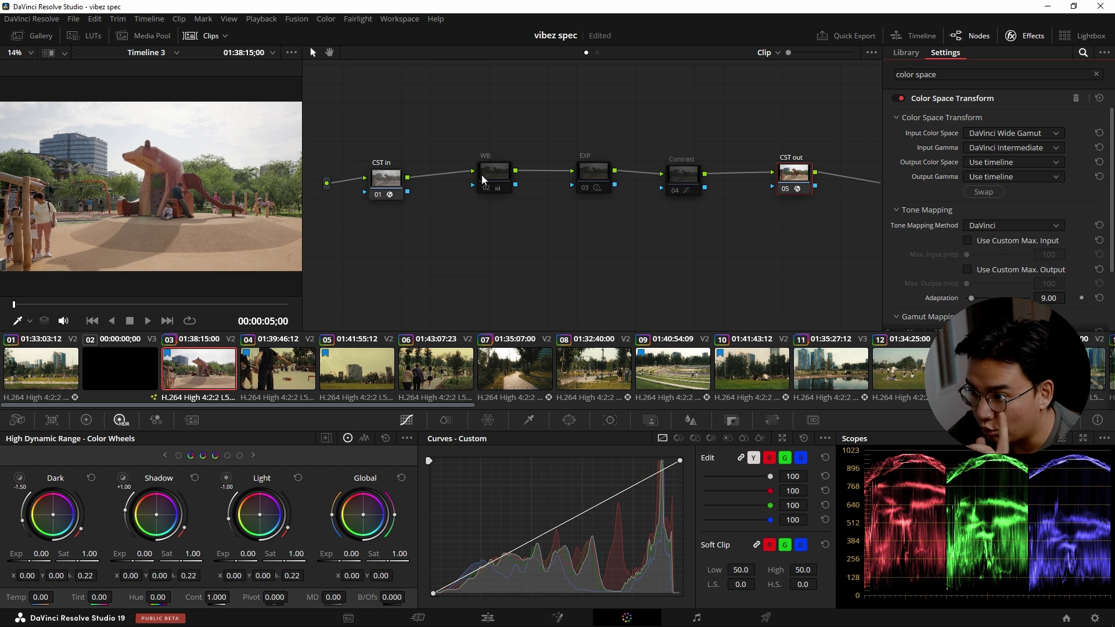
pyautogui.click(397, 185)
pyautogui.click(793, 172)
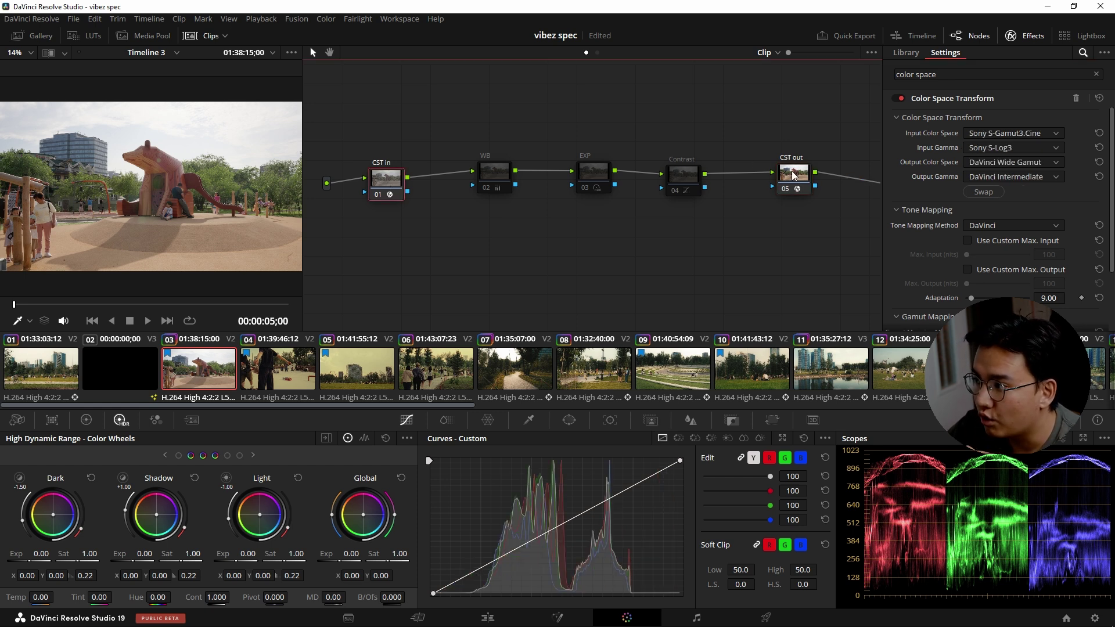
# Set the CST out node's output color space to Rec.709 and its output gamma to Gamma 2.4
pyautogui.click(1001, 162)
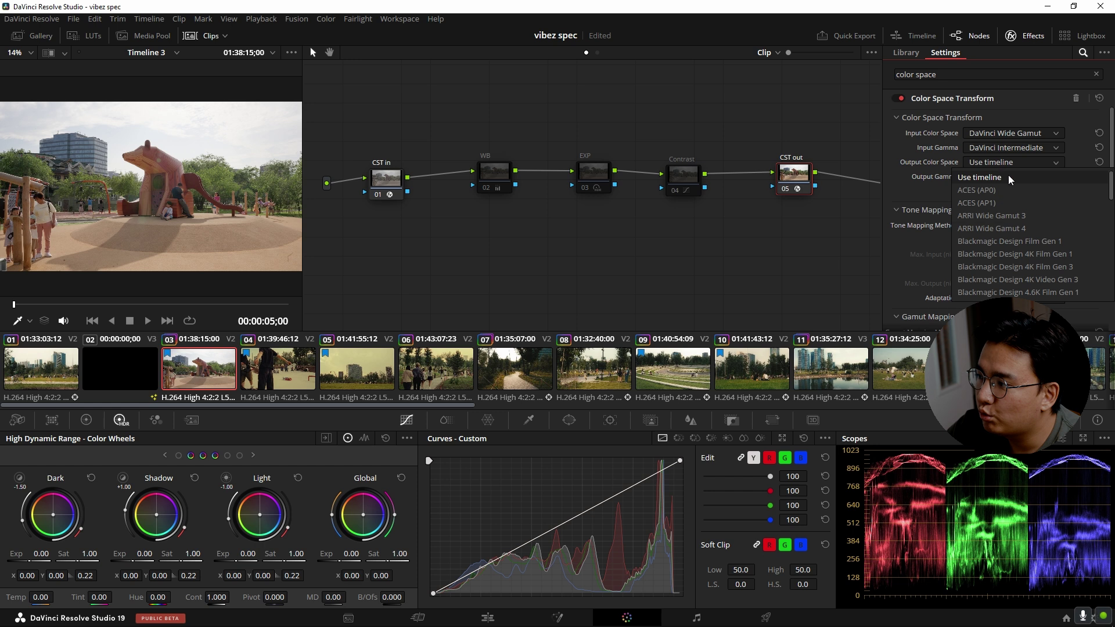
pyautogui.scroll(-10, 1009, 249)
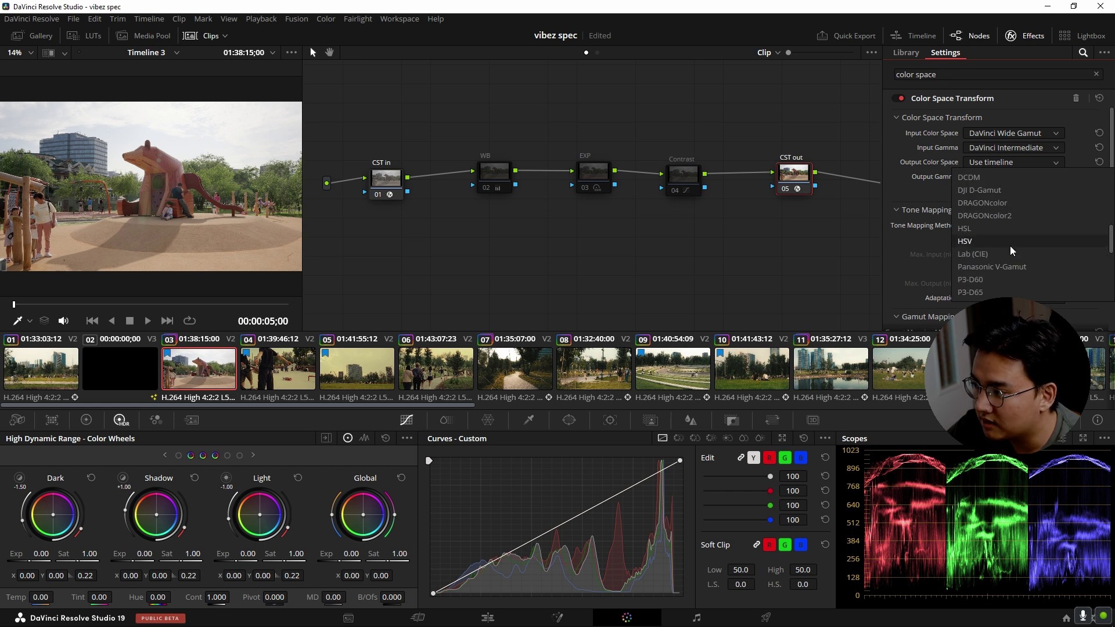
pyautogui.scroll(-1, 1008, 249)
pyautogui.click(998, 241)
pyautogui.click(1013, 176)
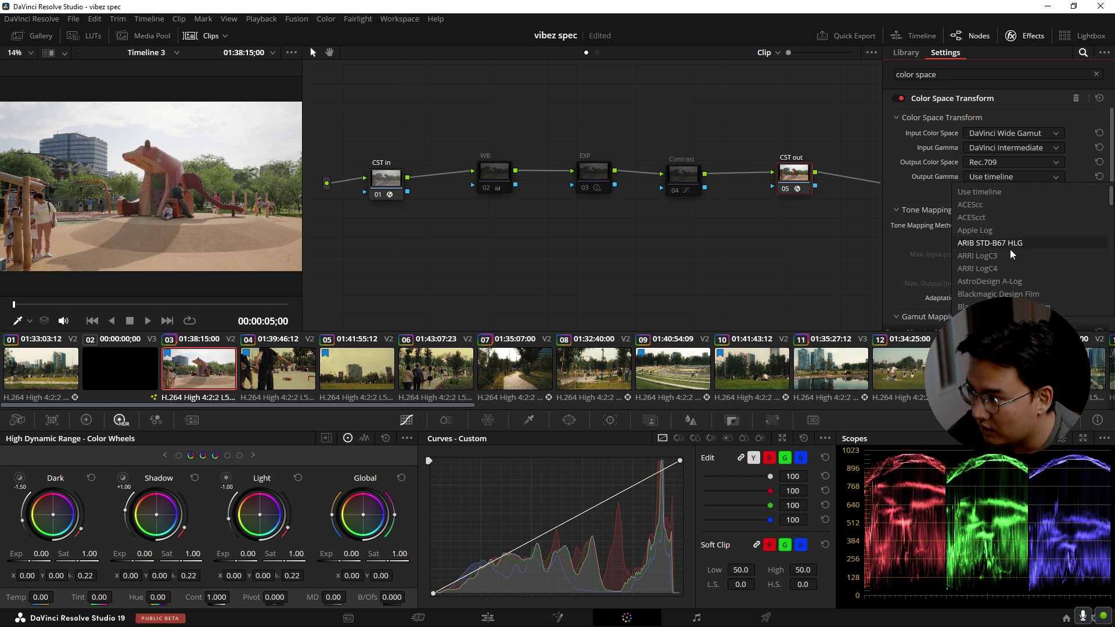
pyautogui.scroll(1, 1009, 249)
pyautogui.scroll(-5, 1008, 259)
pyautogui.click(1005, 267)
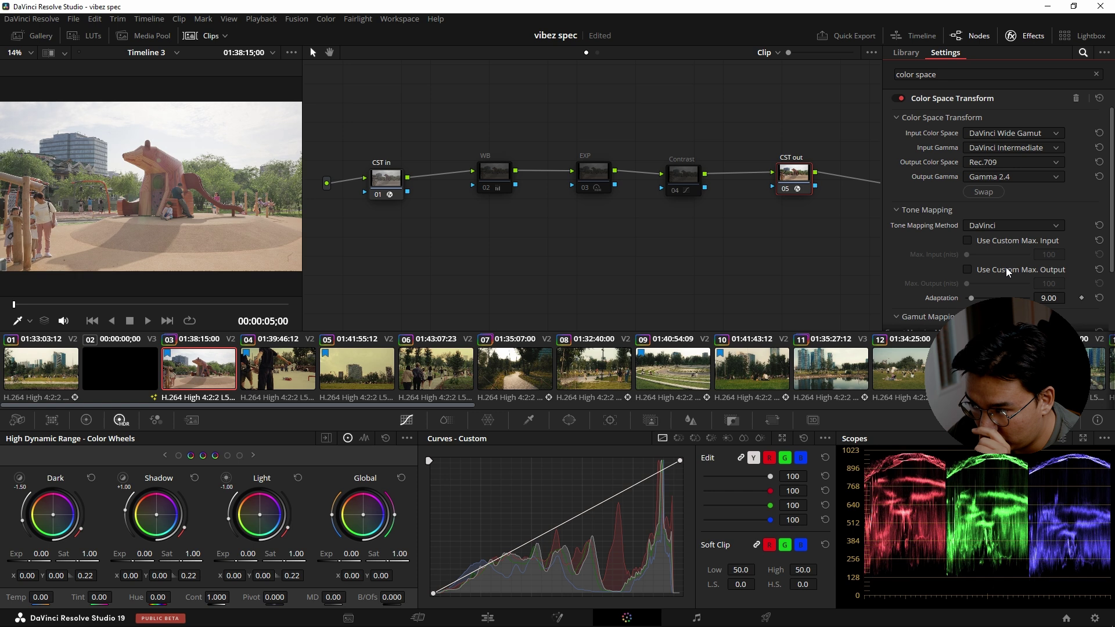
# Review the node chain and compare the color space and gamma settings of CST in and CST out
pyautogui.moveTo(377, 141); pyautogui.dragTo(829, 248)
pyautogui.moveTo(366, 113); pyautogui.dragTo(796, 249)
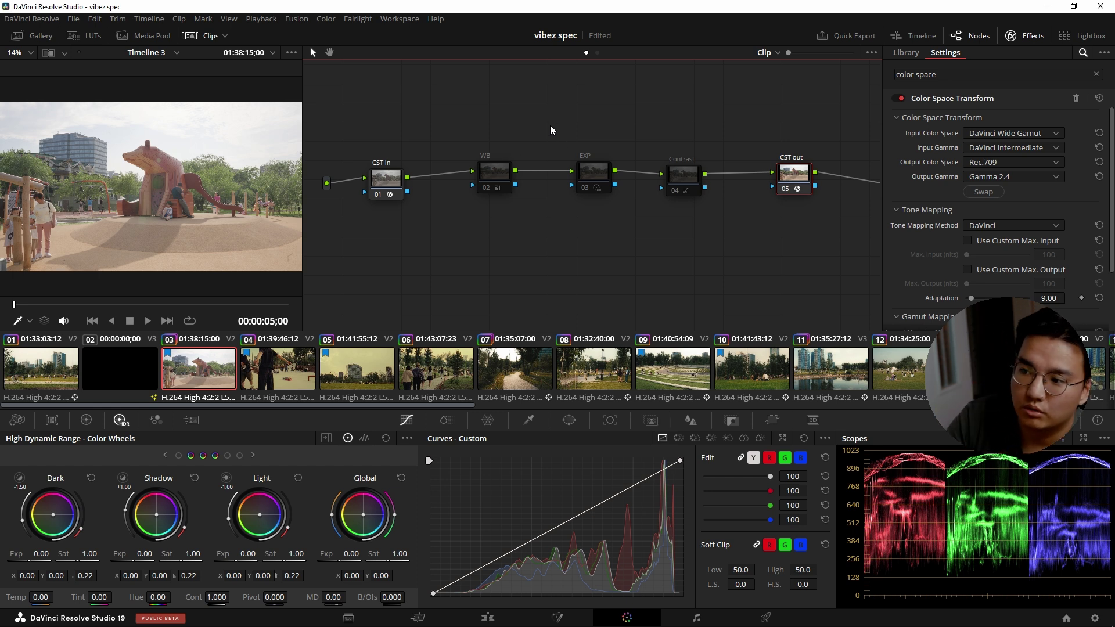
pyautogui.moveTo(390, 126); pyautogui.dragTo(463, 200)
pyautogui.moveTo(495, 124); pyautogui.dragTo(736, 262)
pyautogui.moveTo(447, 120)
pyautogui.mouseDown()
pyautogui.moveTo(718, 237)
pyautogui.moveTo(423, 114)
pyautogui.moveTo(723, 245)
pyautogui.moveTo(451, 133)
pyautogui.mouseUp()
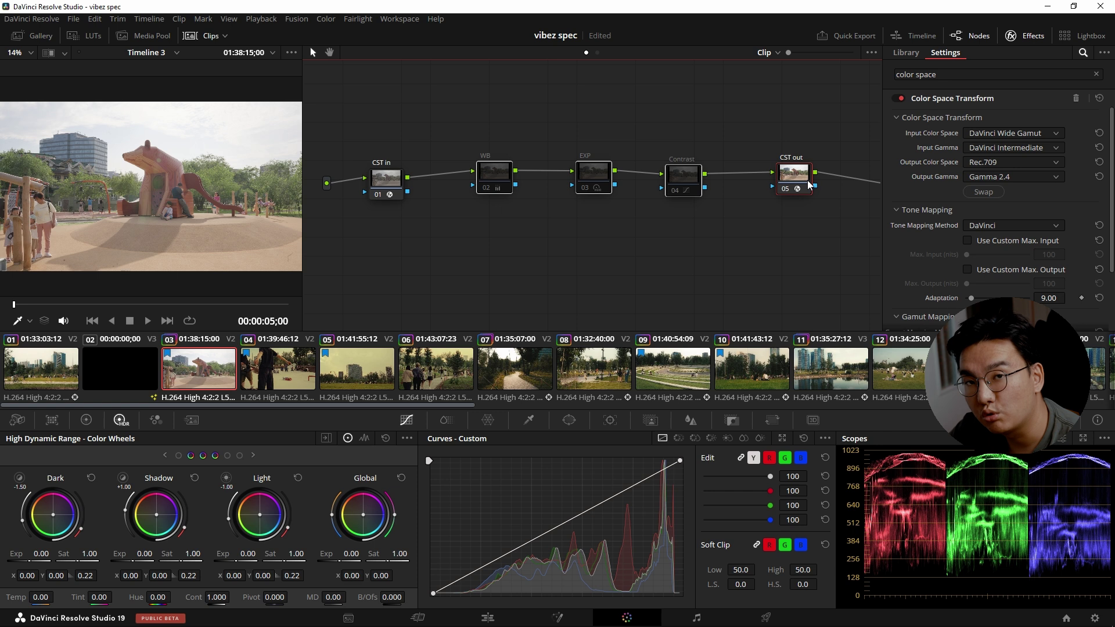
pyautogui.click(468, 128)
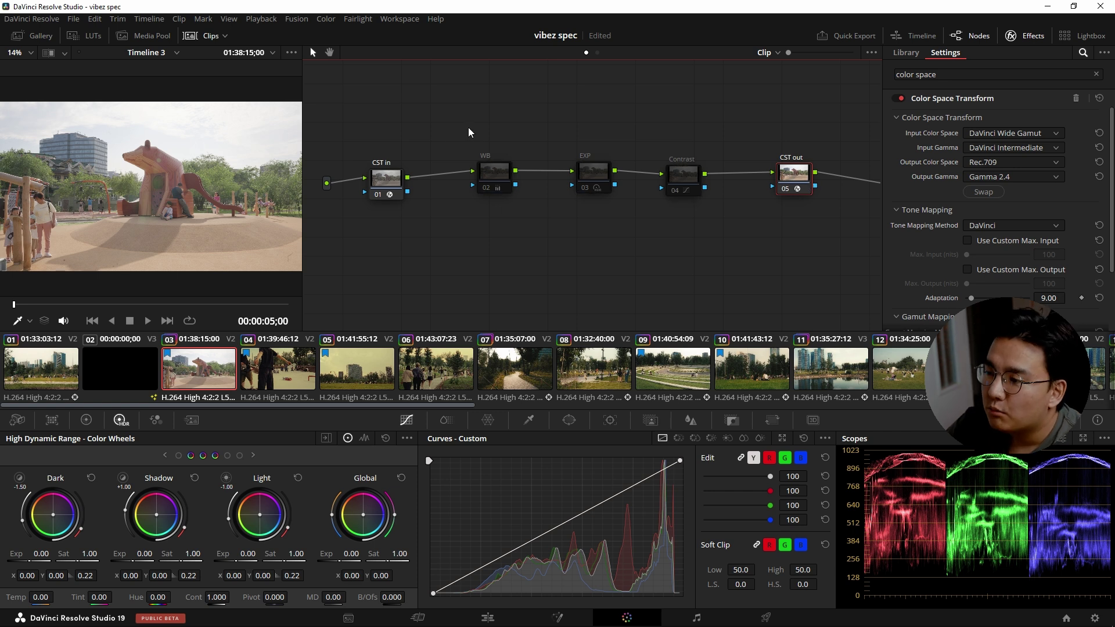
pyautogui.click(394, 178)
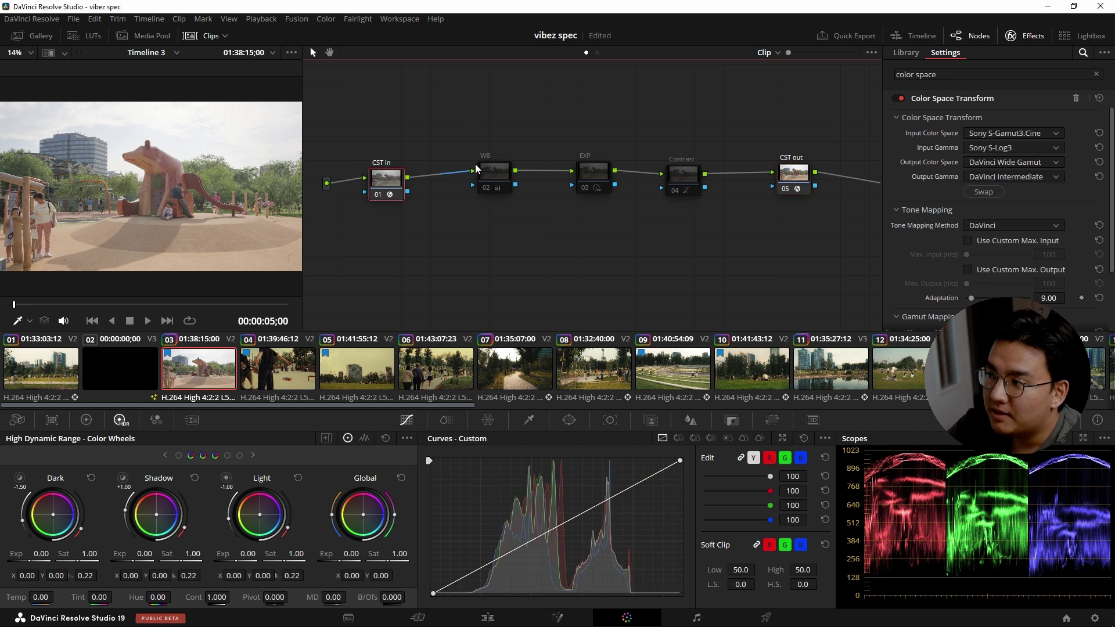
pyautogui.click(793, 176)
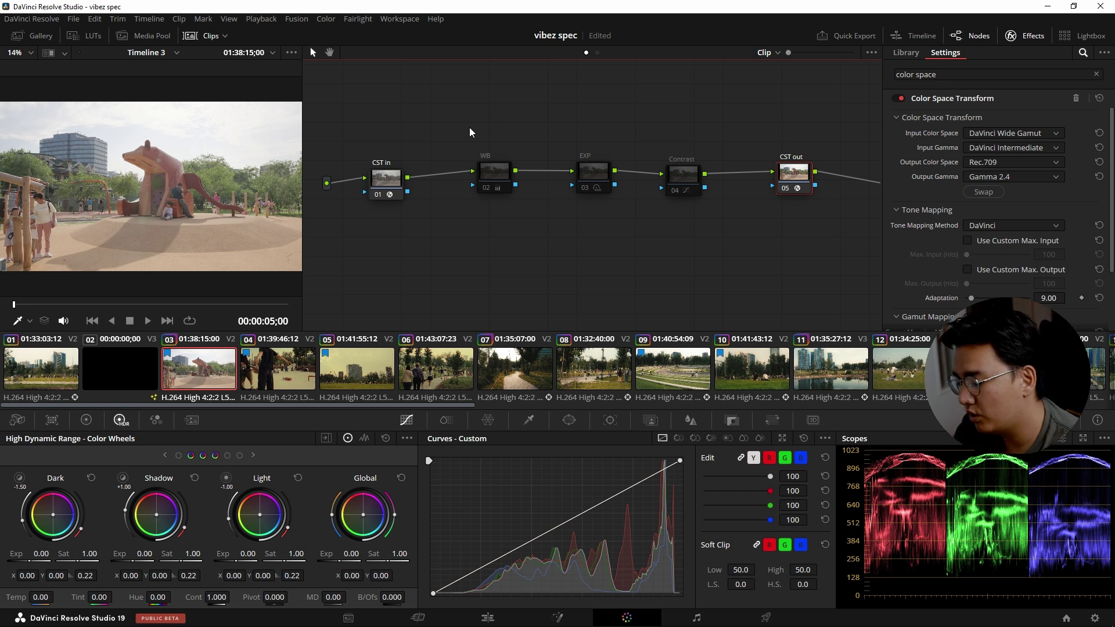
# Re-enable the WB, EXP and Contrast nodes and move them into a compact row above the CST nodes
pyautogui.click(487, 184)
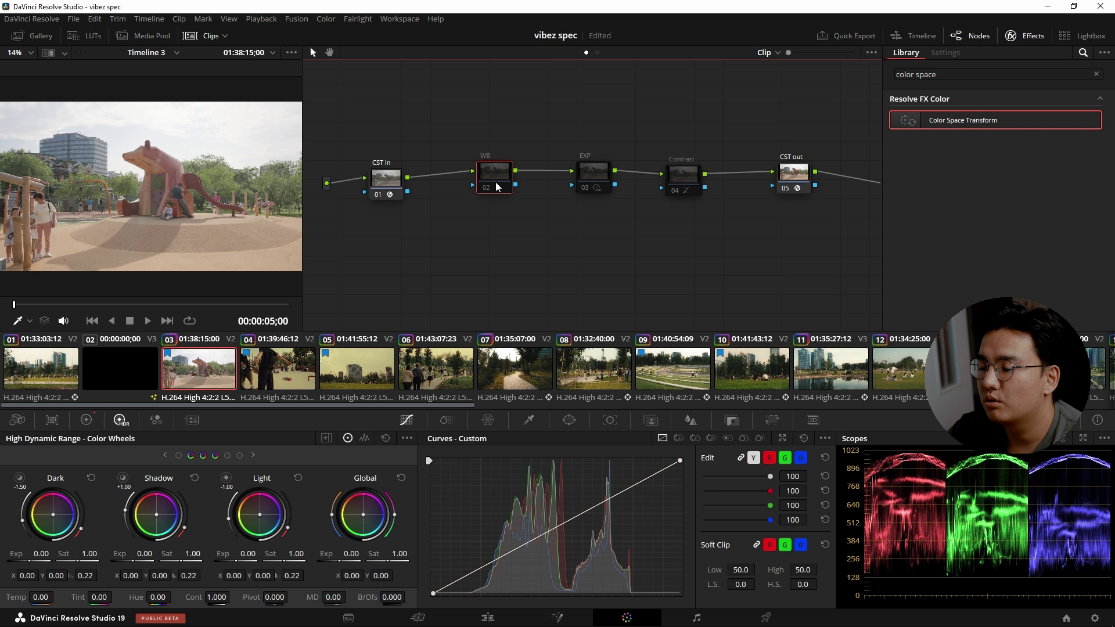
pyautogui.moveTo(489, 172); pyautogui.dragTo(447, 135)
pyautogui.moveTo(598, 172); pyautogui.dragTo(515, 131)
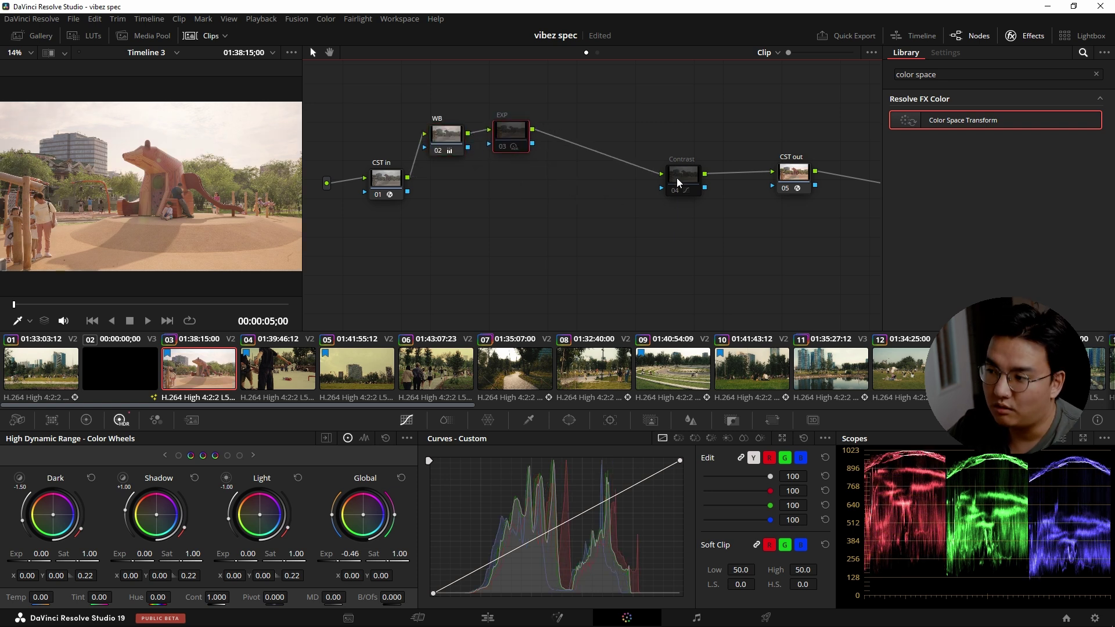
pyautogui.moveTo(678, 184); pyautogui.dragTo(576, 142)
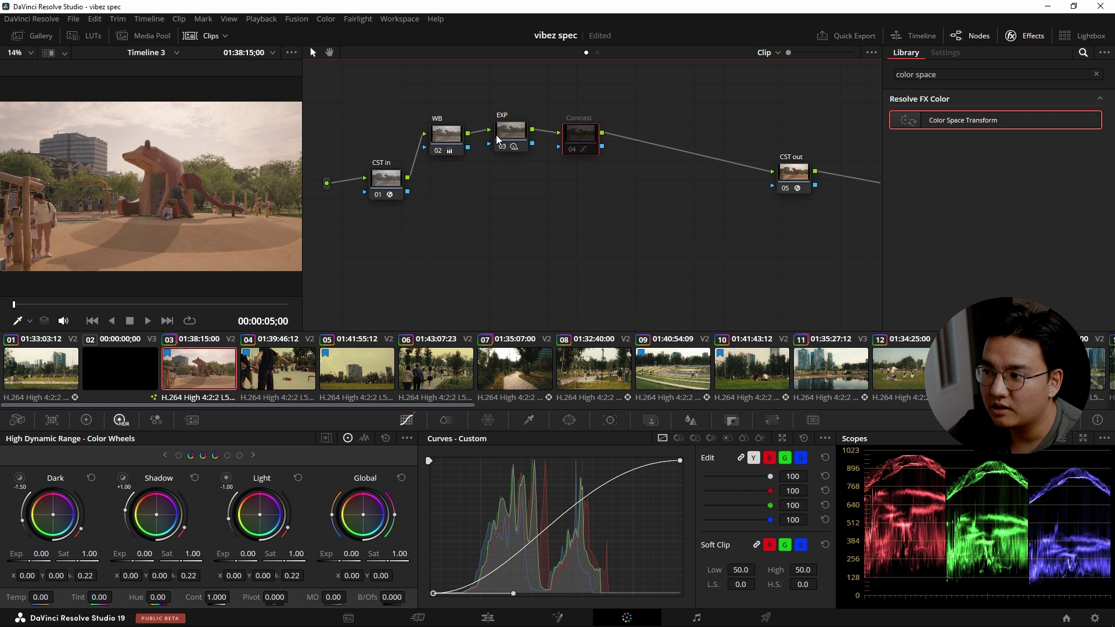
pyautogui.click(498, 139)
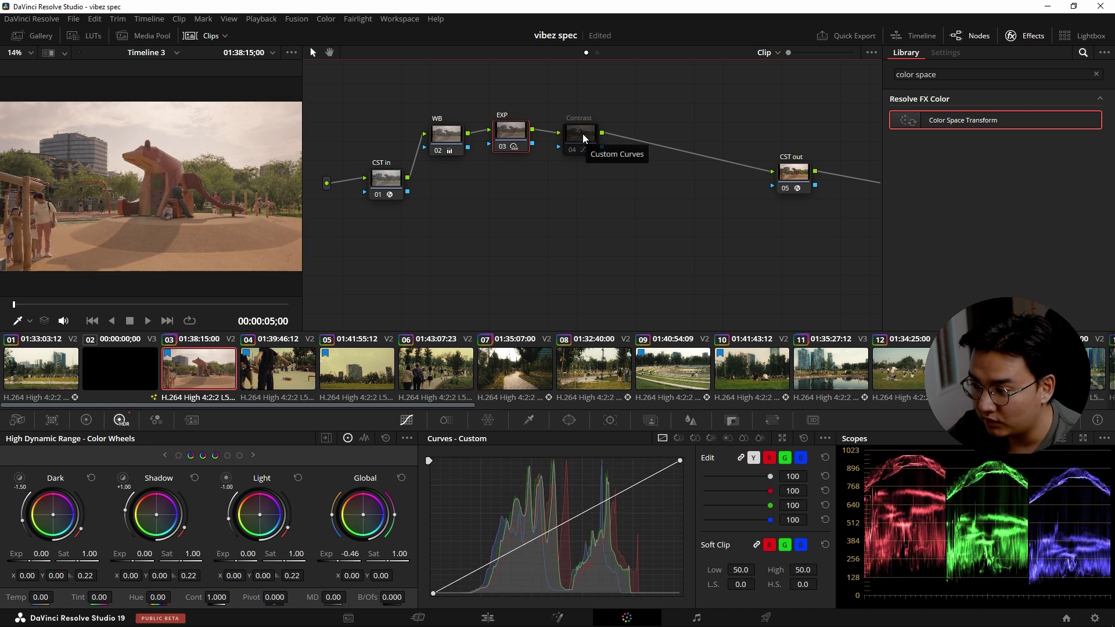
pyautogui.click(583, 133)
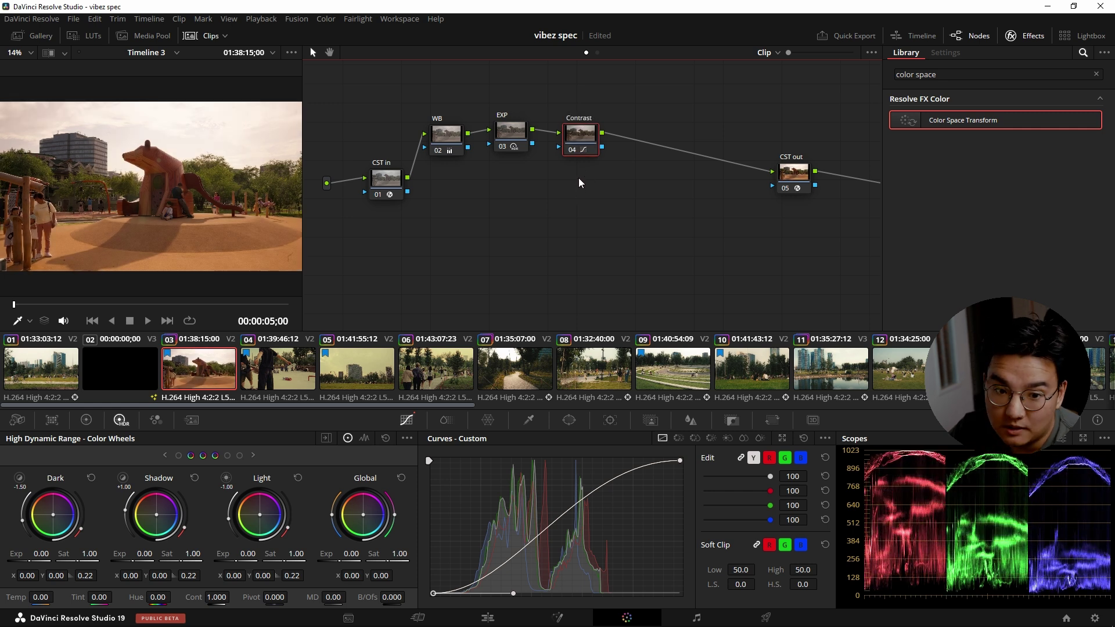
# Add a new node after CST out, show the Film Looks LUTs, and save the project
pyautogui.click(388, 185)
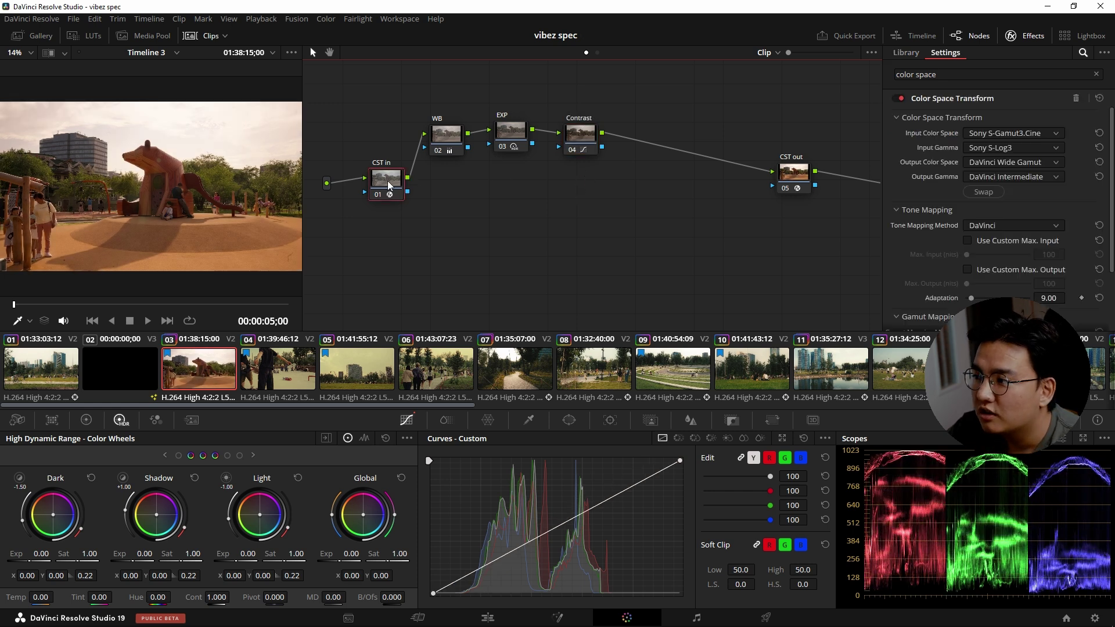
pyautogui.click(580, 141)
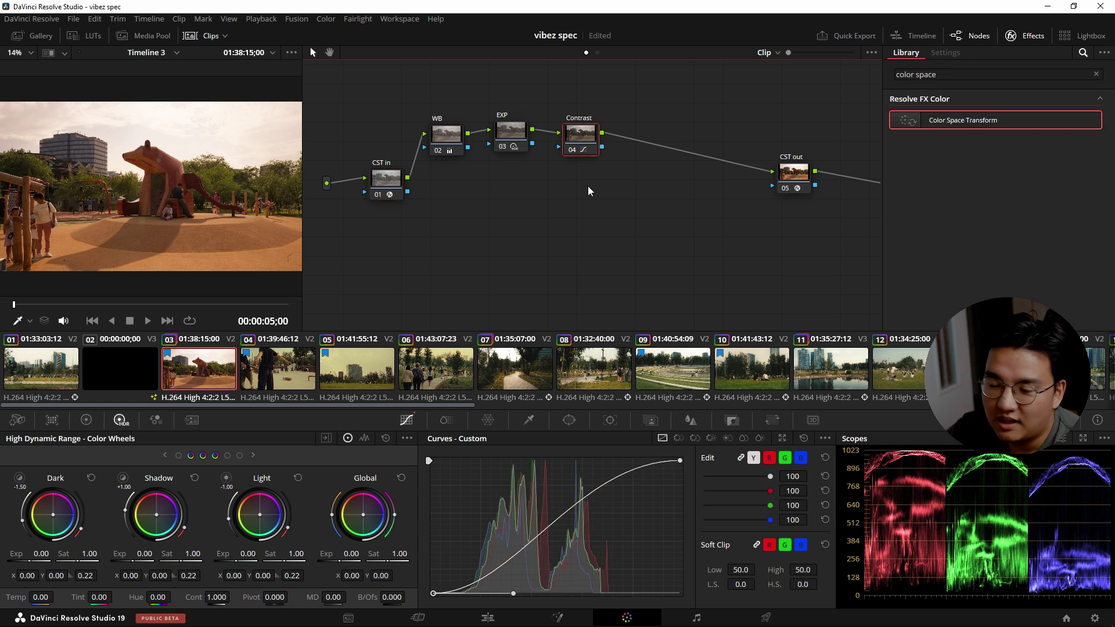
pyautogui.click(793, 178)
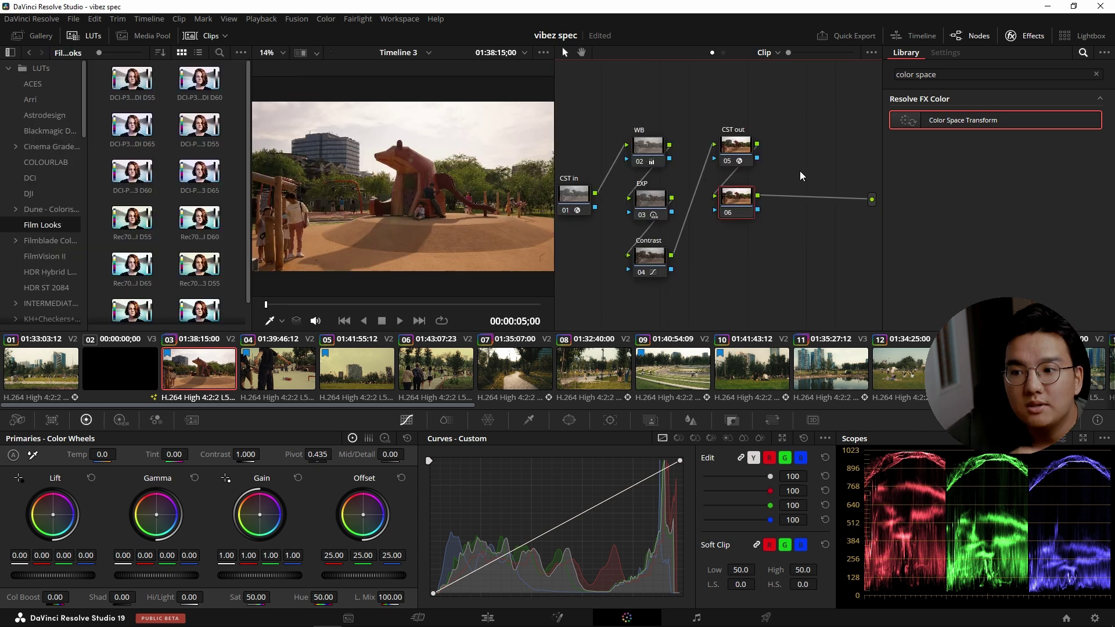
pyautogui.hotkey('ctrl', 's')
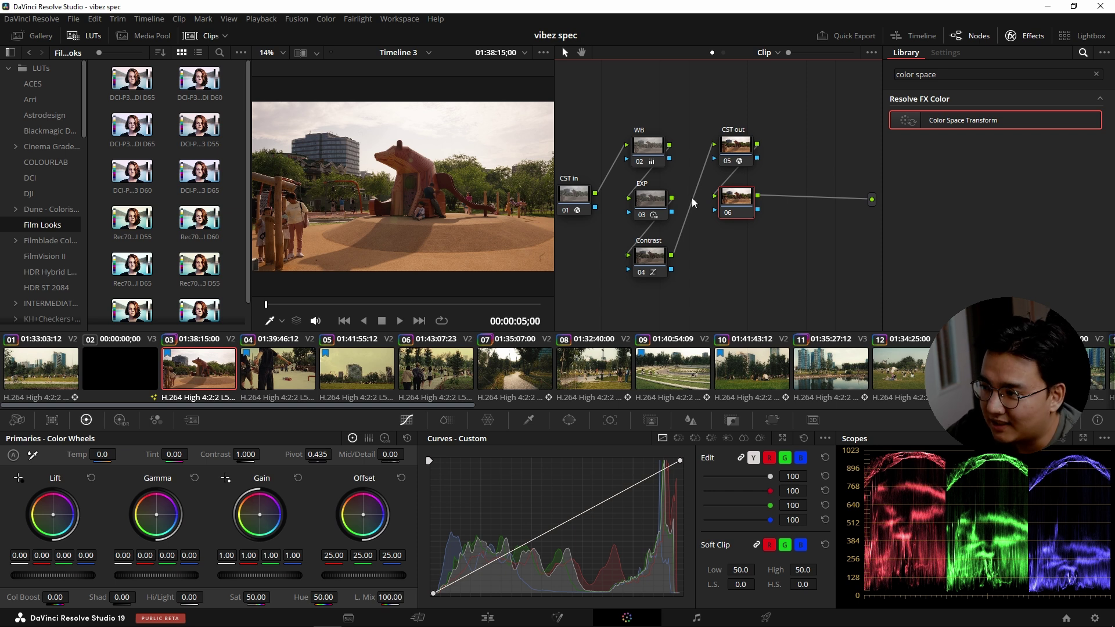
# Apply the Rec709 Kodak 2383 D55 film look LUT to node 06 and check the image full screen
pyautogui.click(740, 146)
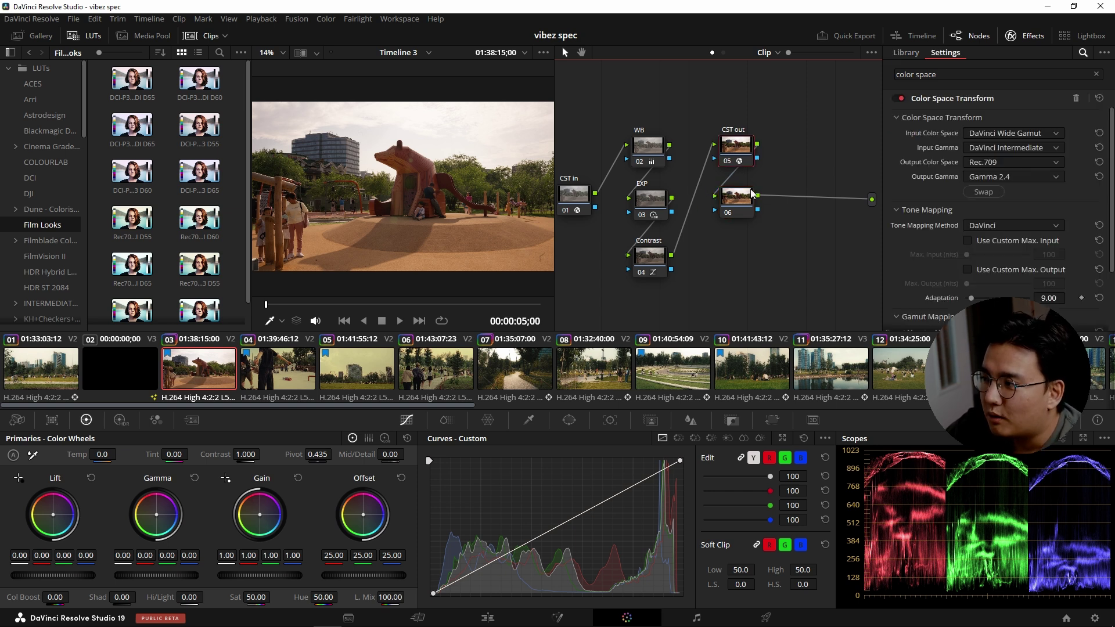
pyautogui.click(739, 199)
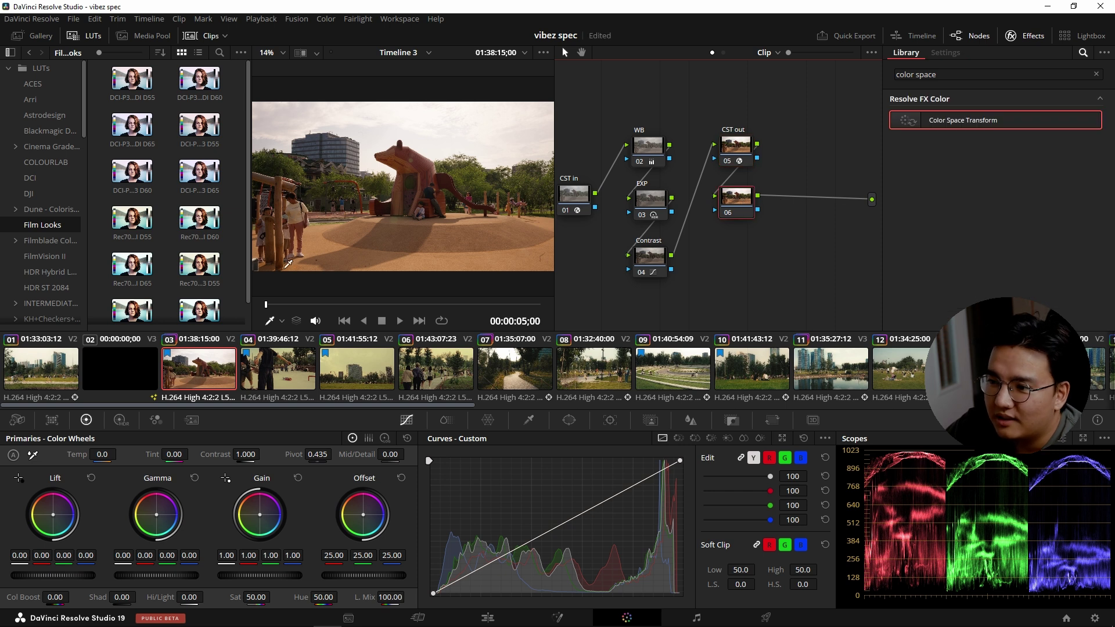
pyautogui.scroll(-1, 241, 272)
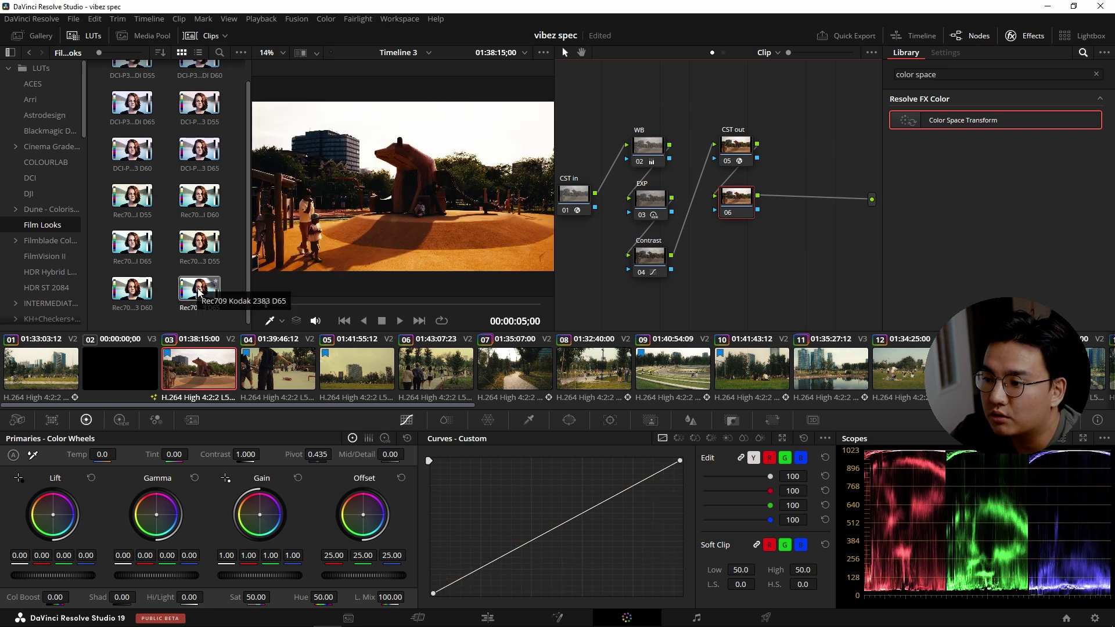
pyautogui.moveTo(193, 248); pyautogui.dragTo(735, 199)
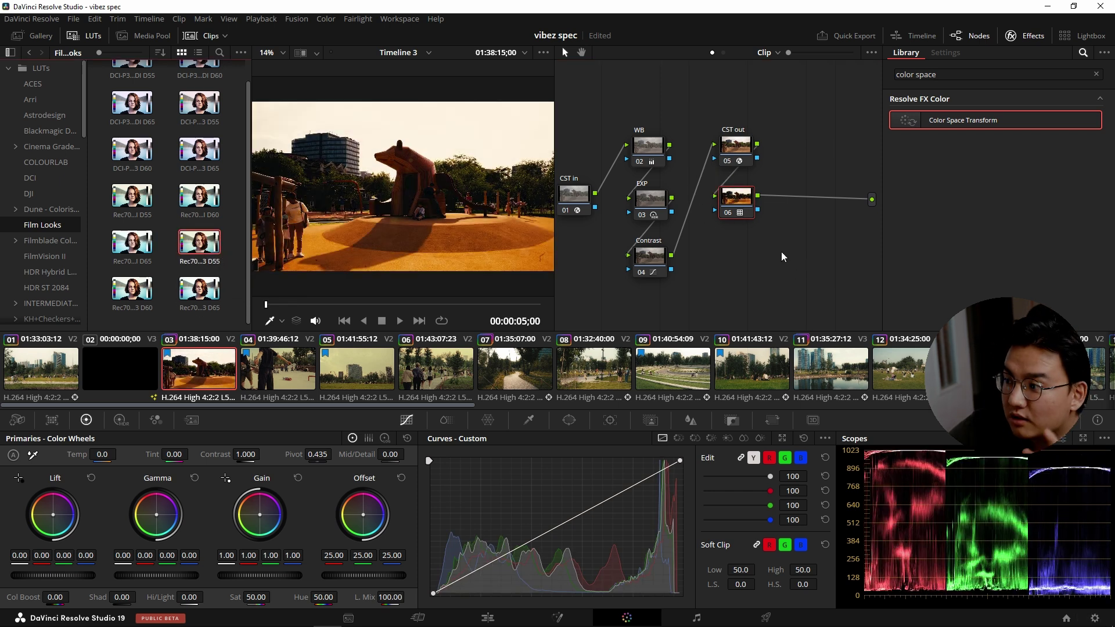
pyautogui.moveTo(736, 199); pyautogui.dragTo(740, 211)
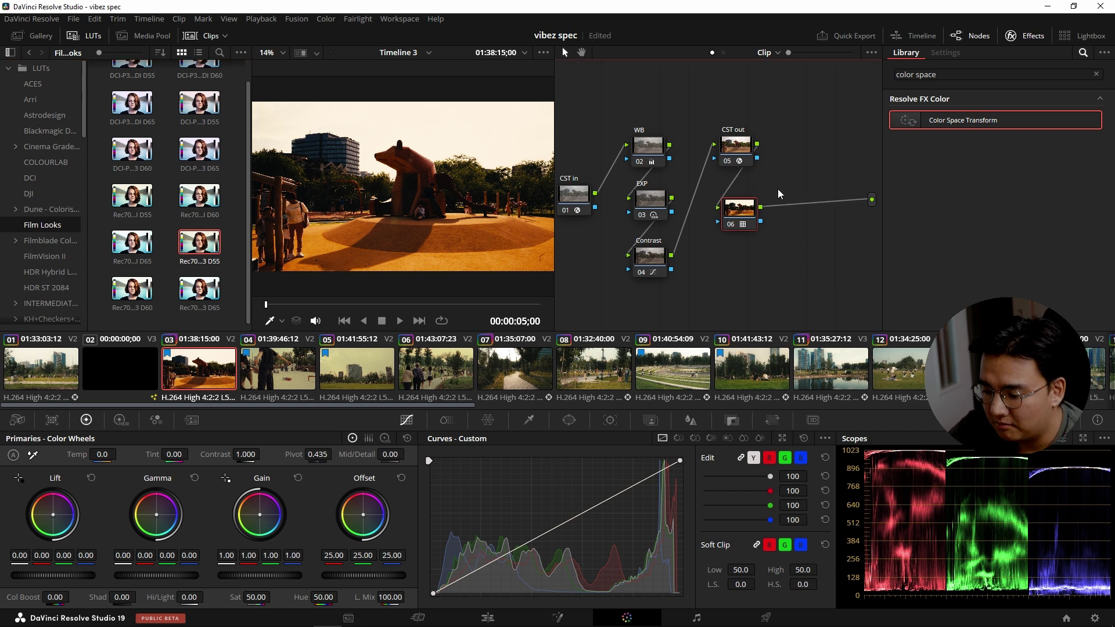
pyautogui.press('p')
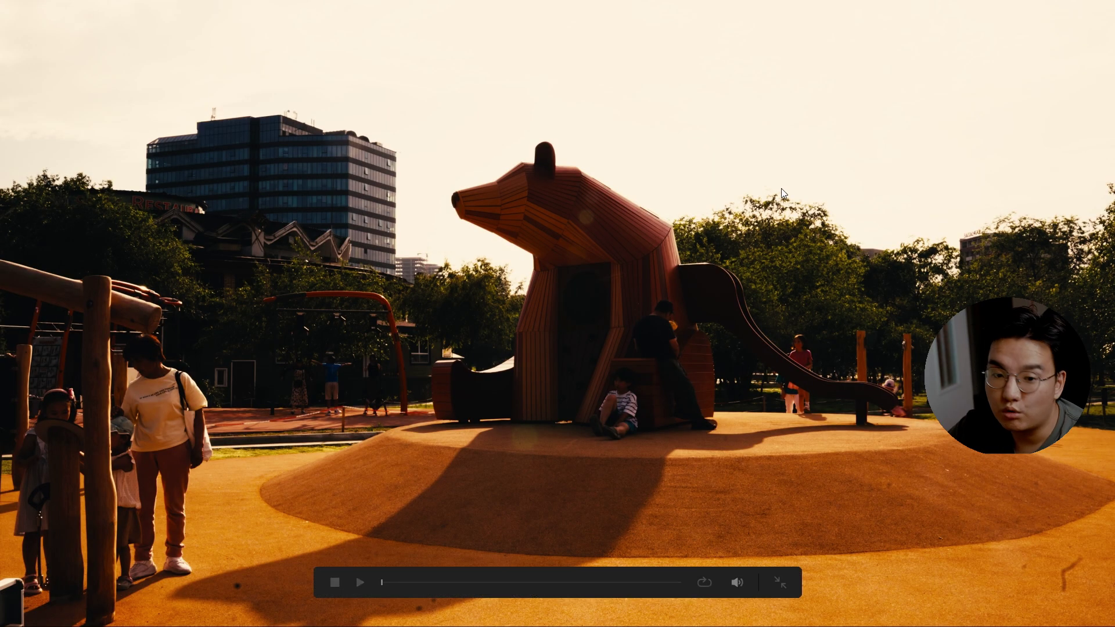
pyautogui.press('Escape')
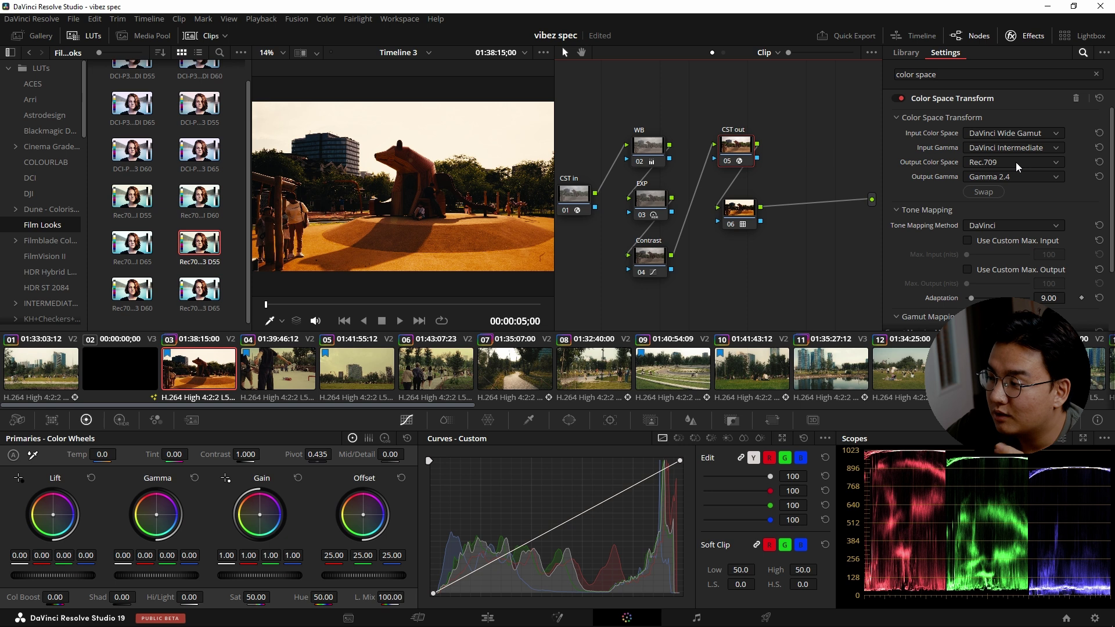
# Set the CST out node's output gamma to Cineon Film Log and save the project
pyautogui.click(1016, 177)
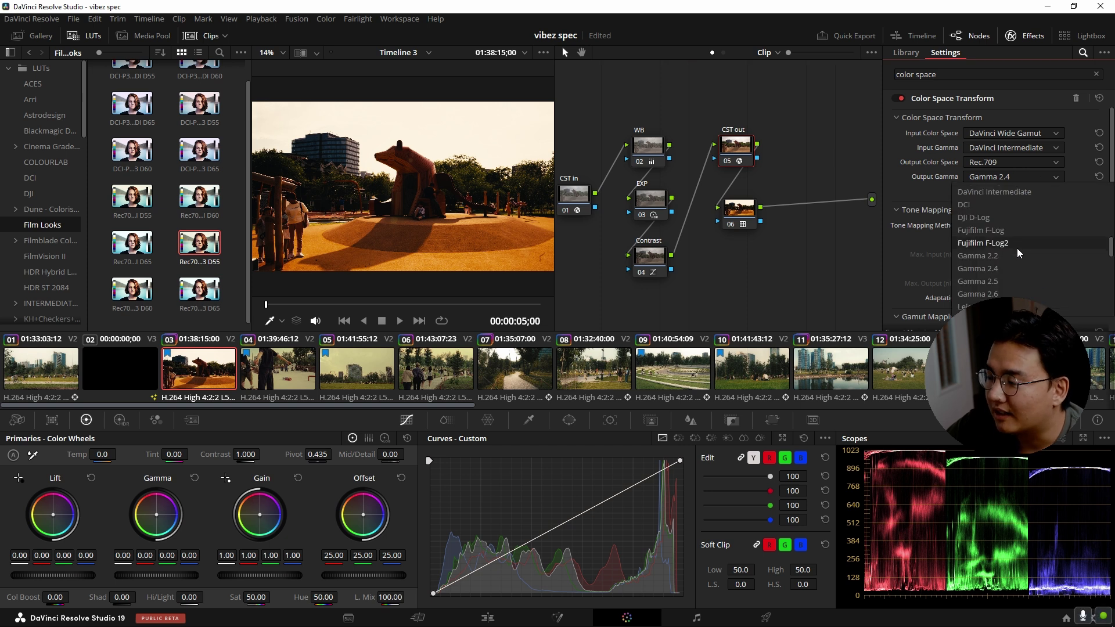
pyautogui.scroll(3, 1015, 274)
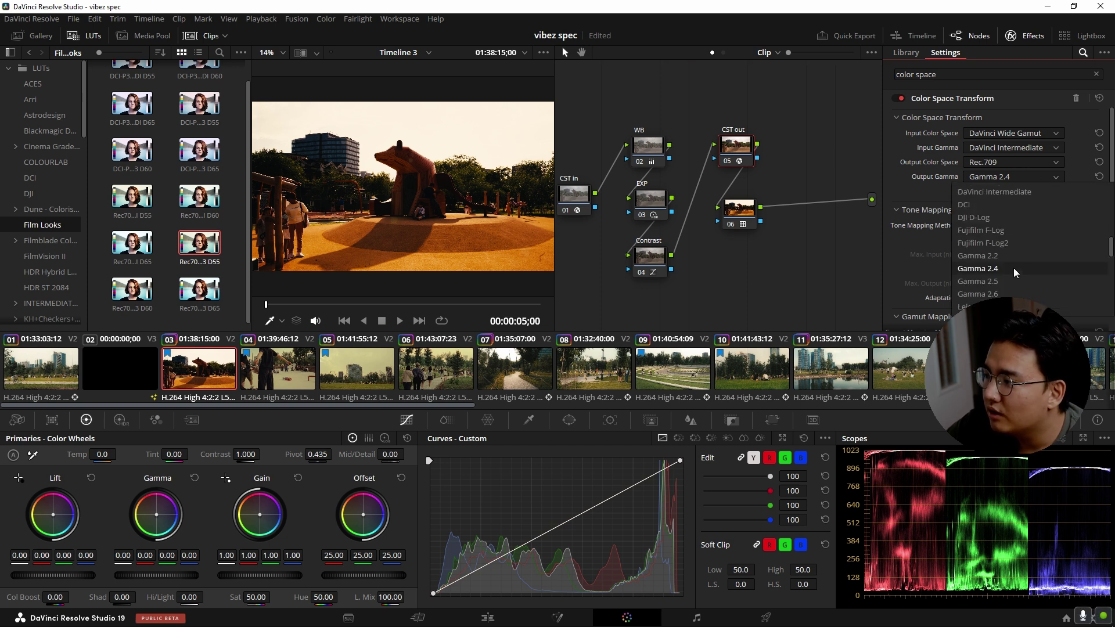
pyautogui.scroll(3, 1012, 265)
pyautogui.click(1025, 214)
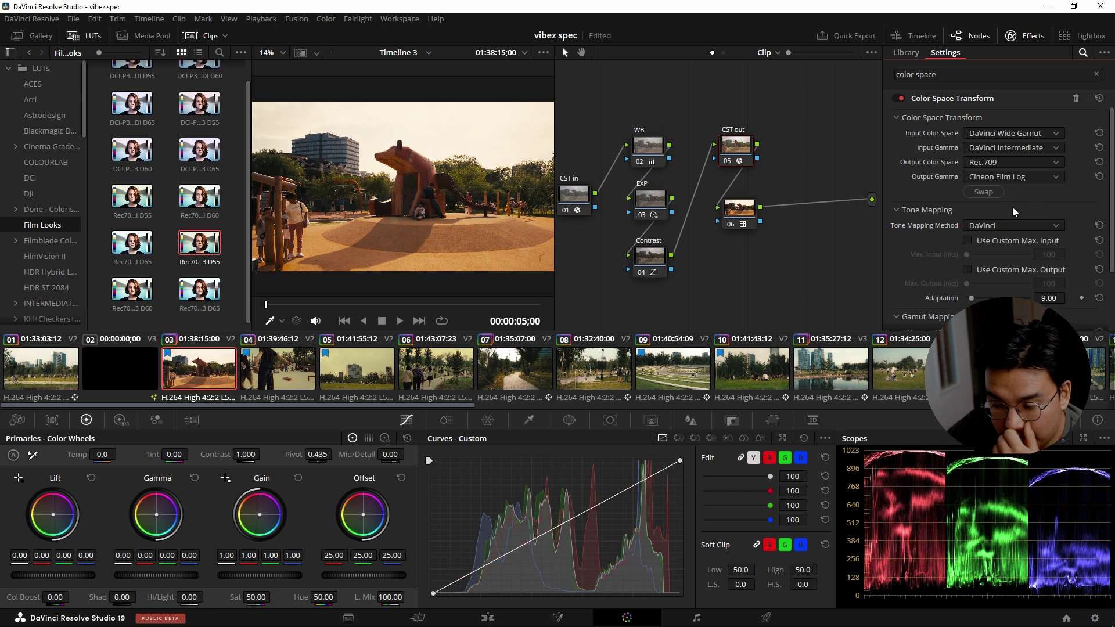
pyautogui.click(739, 208)
pyautogui.click(735, 145)
pyautogui.click(740, 205)
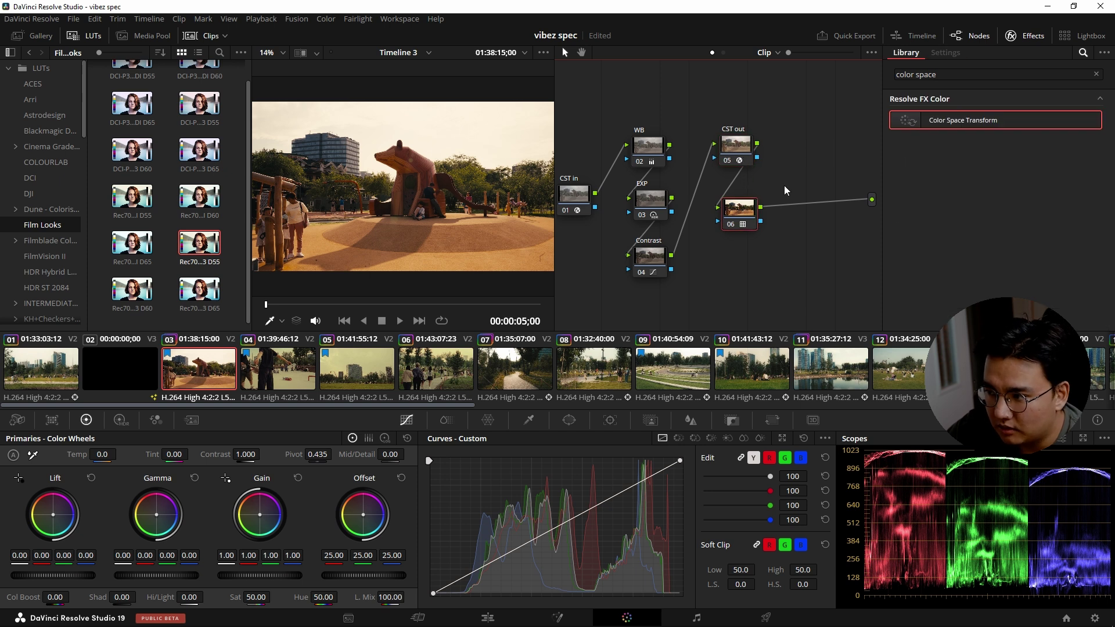
pyautogui.hotkey('ctrl', 's')
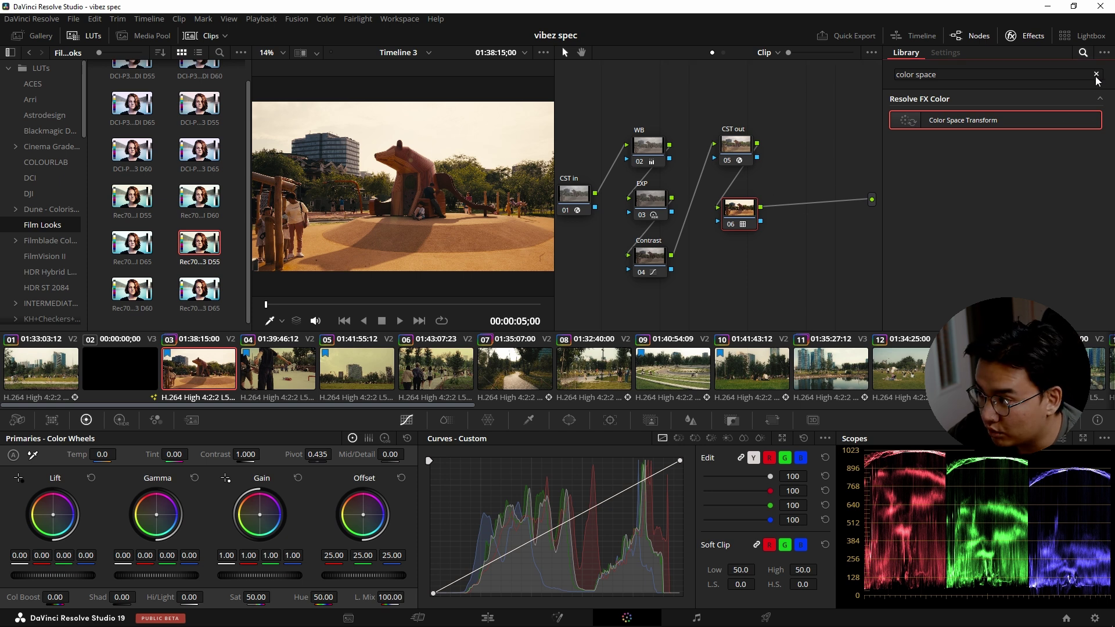
# Clear the effects search and review the CST out node's transform settings alongside the LUT node
pyautogui.moveTo(987, 120); pyautogui.dragTo(736, 145)
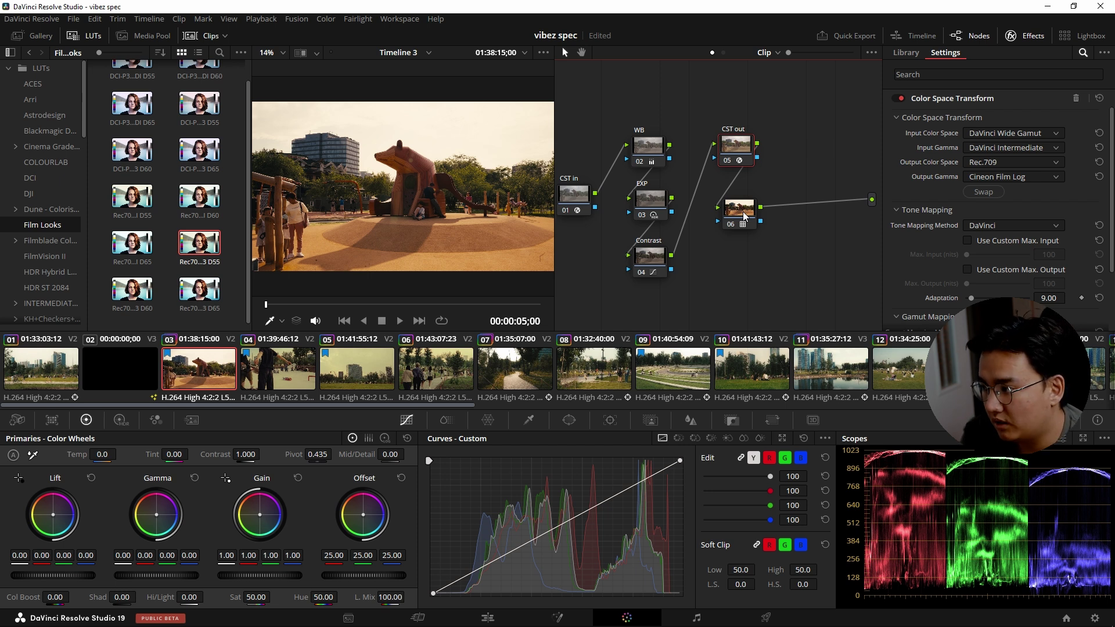
pyautogui.click(744, 212)
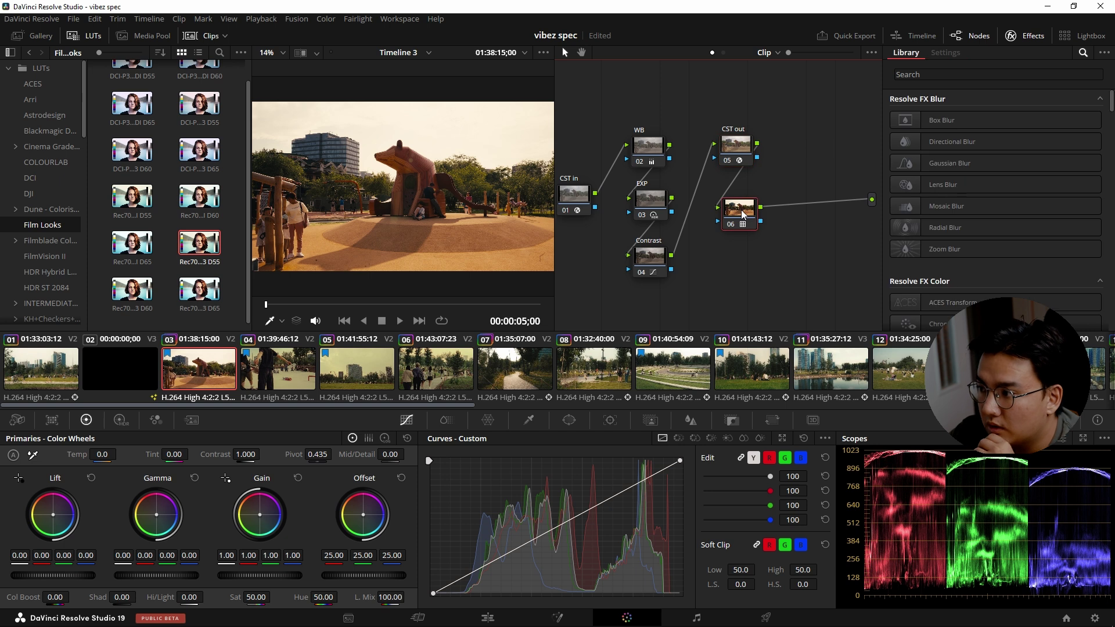
pyautogui.click(749, 158)
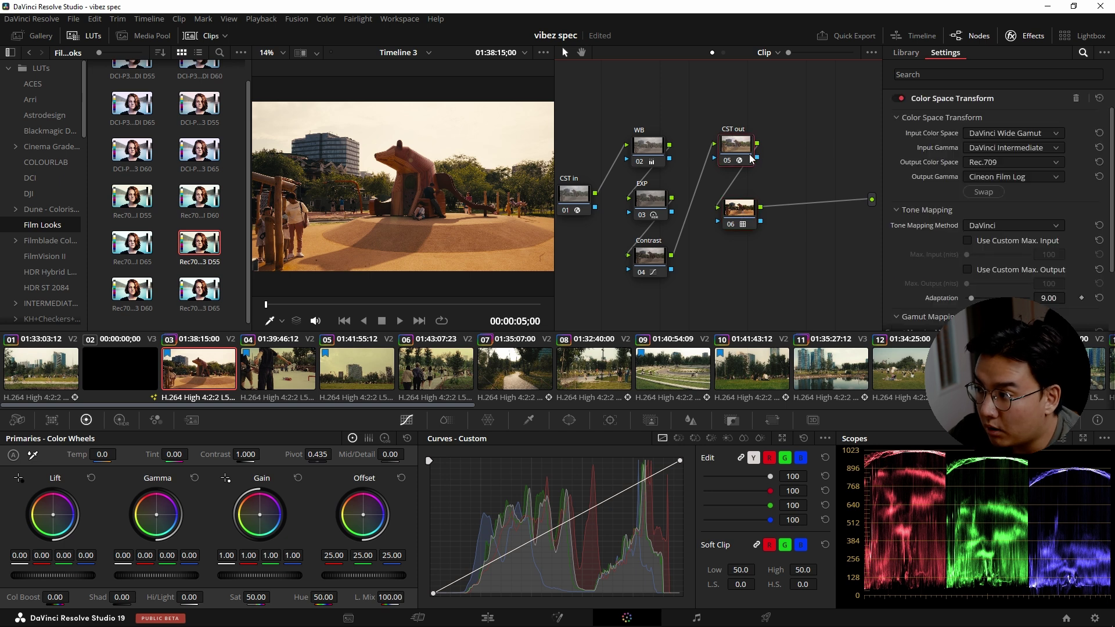
pyautogui.click(739, 210)
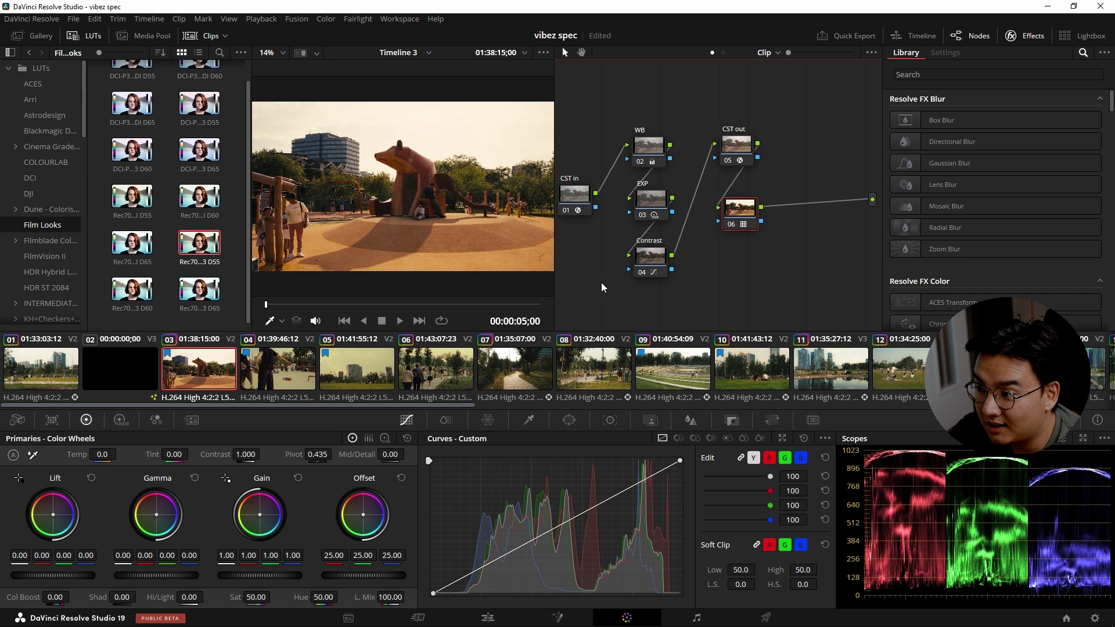
# Set the WB node's color temperature to 140.0
pyautogui.moveTo(599, 282); pyautogui.dragTo(633, 279)
pyautogui.click(678, 142)
pyautogui.moveTo(129, 455)
pyautogui.mouseDown()
pyautogui.moveTo(107, 455)
pyautogui.moveTo(120, 454)
pyautogui.mouseUp()
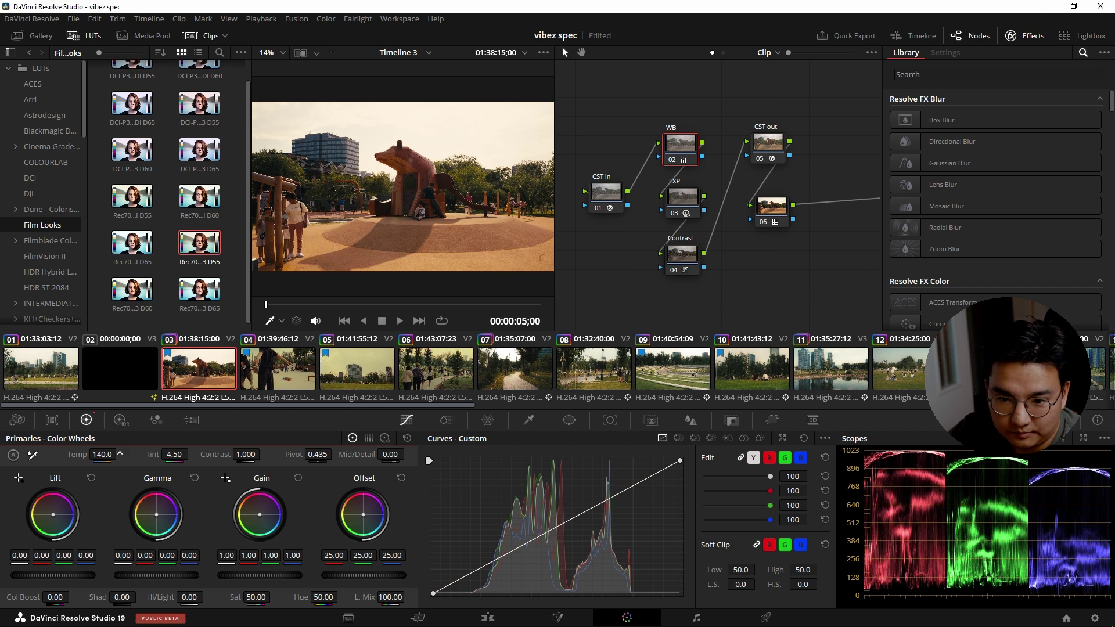
# Compare the clip before and after the grade by toggling all six nodes off and on
pyautogui.moveTo(639, 142); pyautogui.dragTo(799, 282)
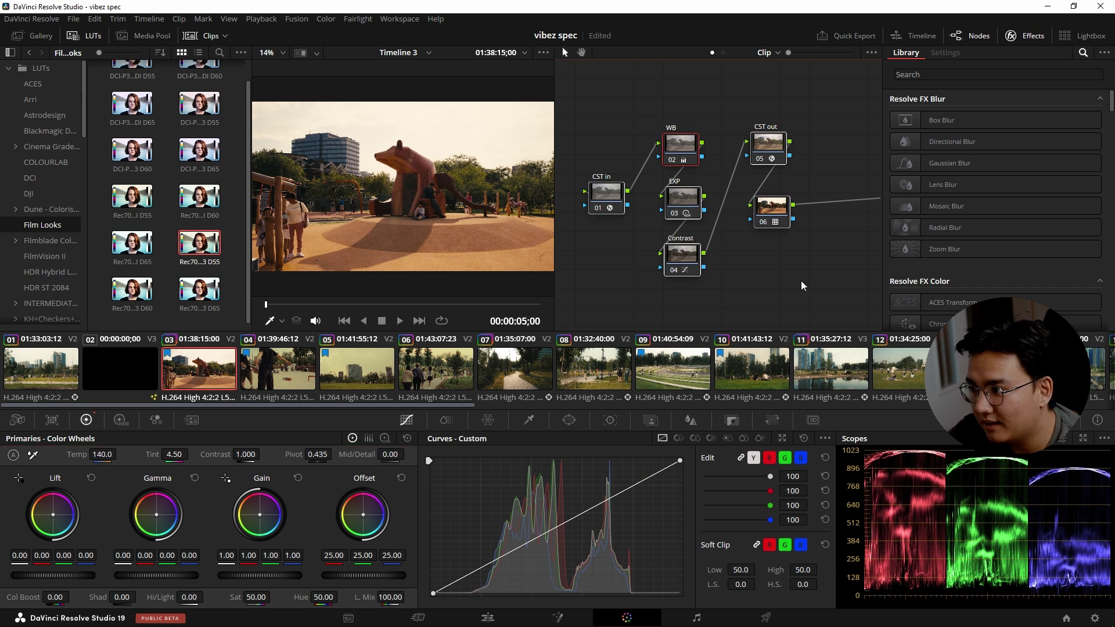
pyautogui.hotkey('ctrl', 'd')
pyautogui.hotkey('ctrl', 'd')
pyautogui.hotkey('ctrl', 'd')
pyautogui.hotkey('ctrl', 'd')
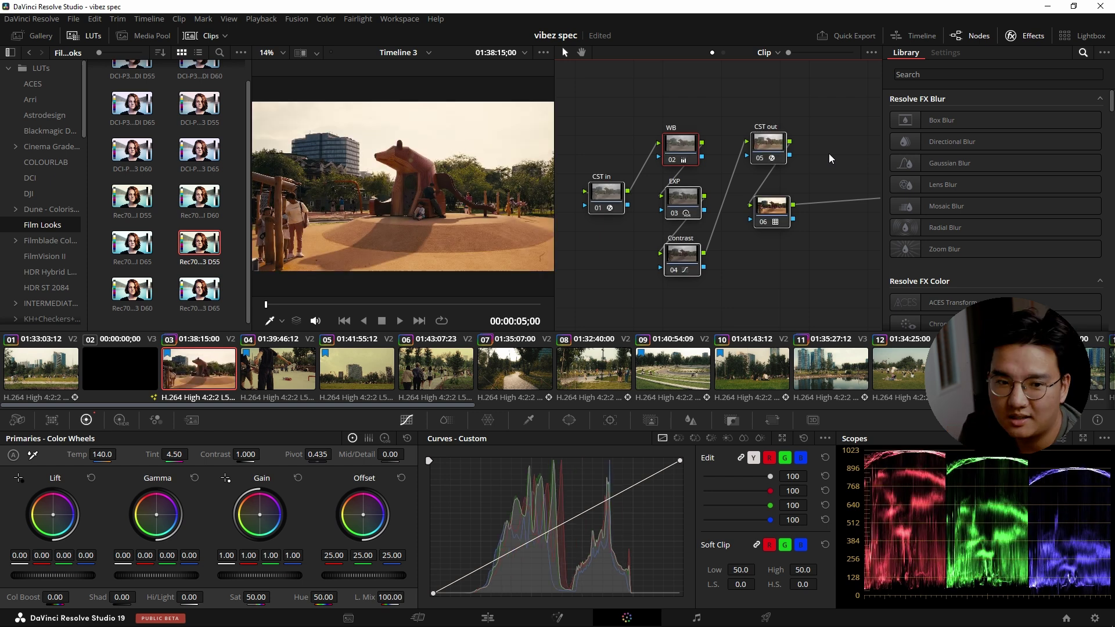
pyautogui.hotkey('ctrl', 'd')
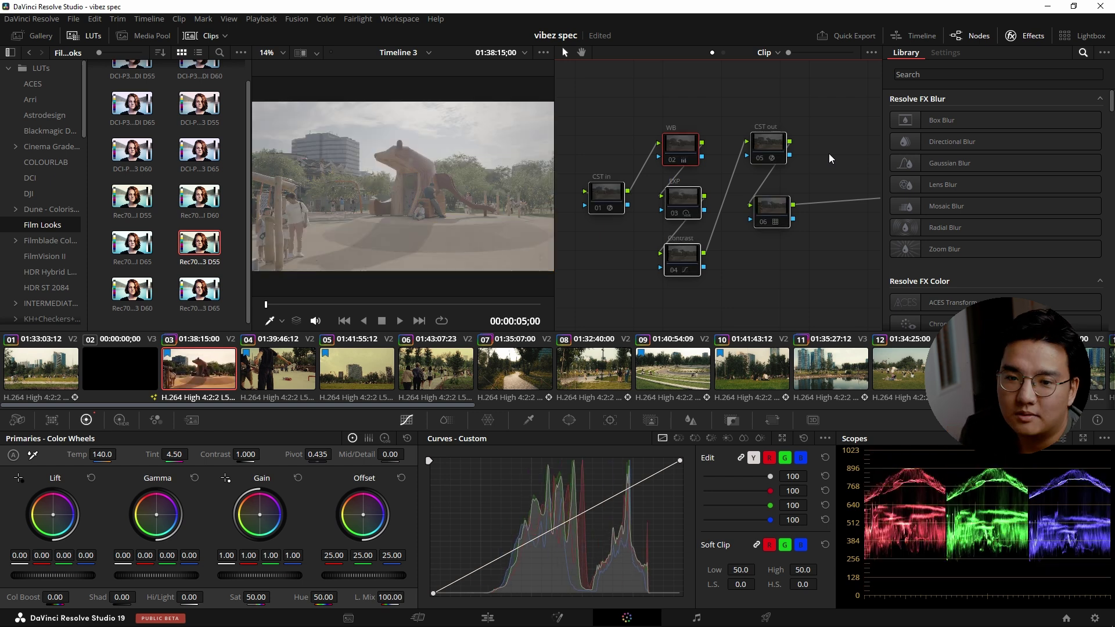
pyautogui.hotkey('ctrl', 'd')
pyautogui.hotkey('ctrl', 'd')
pyautogui.hotkey('ctrl', 'd')
pyautogui.hotkey('ctrl', 'd')
pyautogui.hotkey('ctrl', 'd')
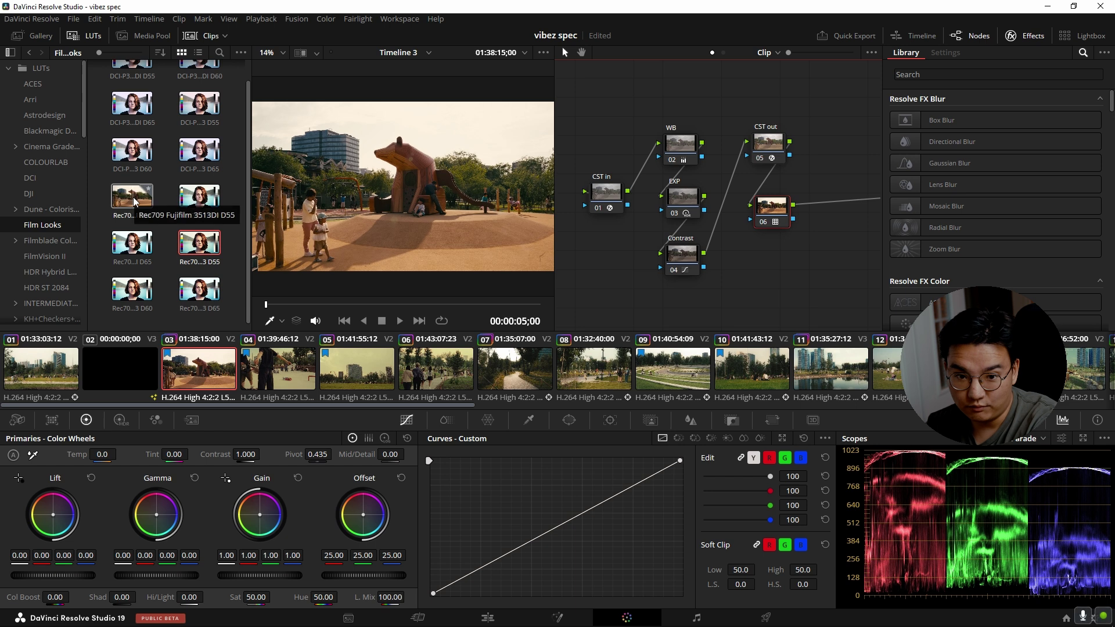
# Try the Rec709 Fujifilm 3513DI D55 film look LUT on node 06 and compare the image with and without it
pyautogui.moveTo(133, 198); pyautogui.dragTo(662, 216)
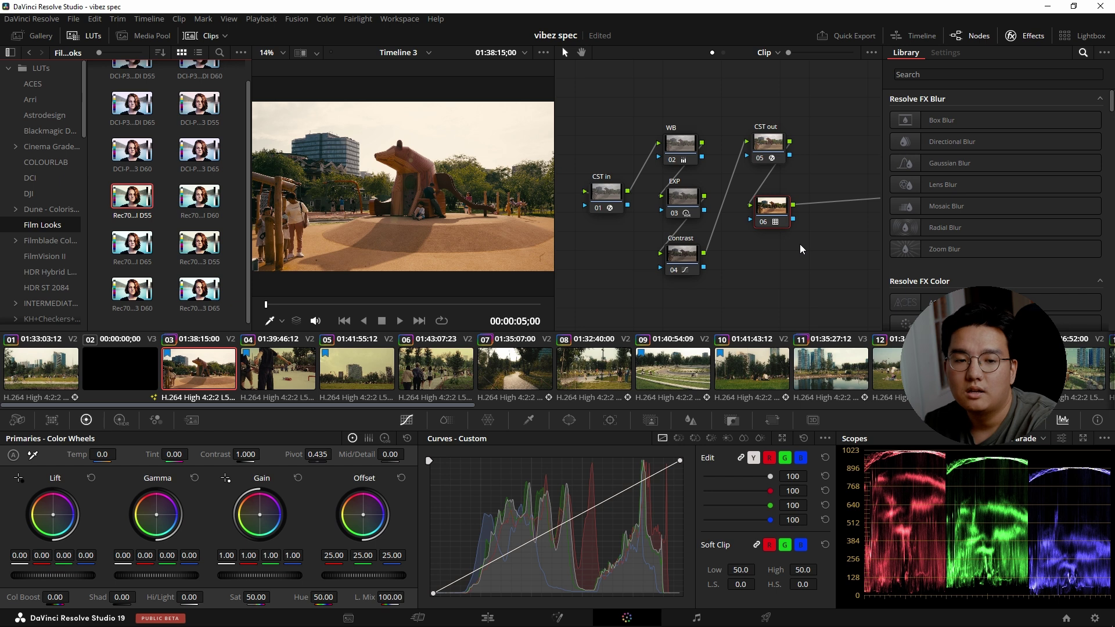
pyautogui.hotkey('ctrl', 'd')
pyautogui.hotkey('ctrl', 'd')
pyautogui.hotkey('ctrl', 'd')
pyautogui.hotkey('ctrl', 'd')
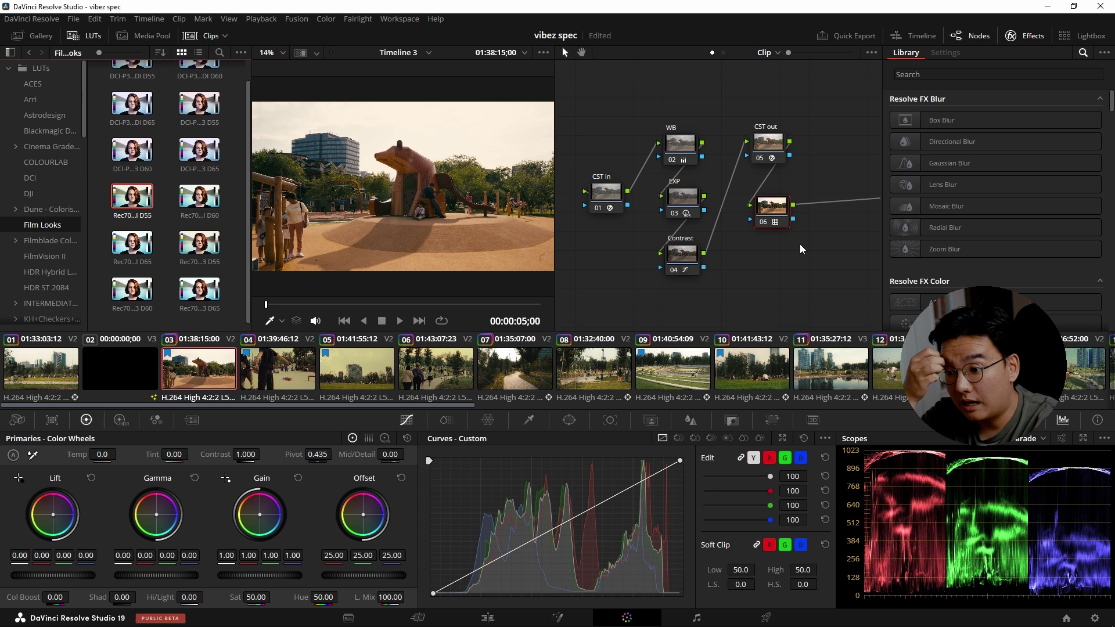
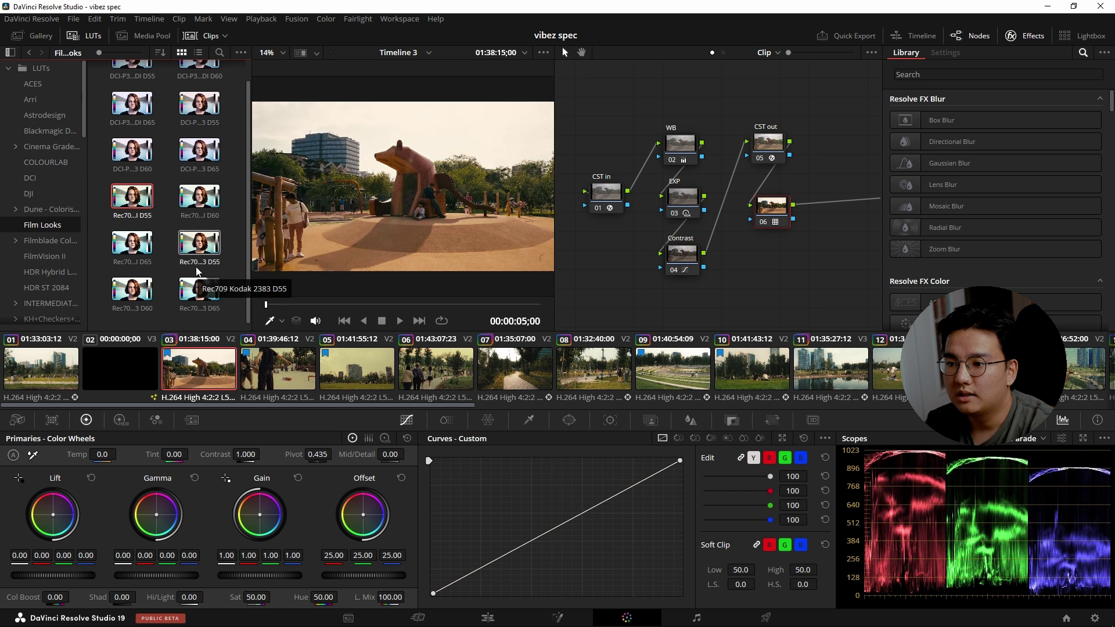
# Apply the Rec709 Kodak 2383 D55 film look LUT to node 06 again and compare the image with and without it
pyautogui.click(165, 239)
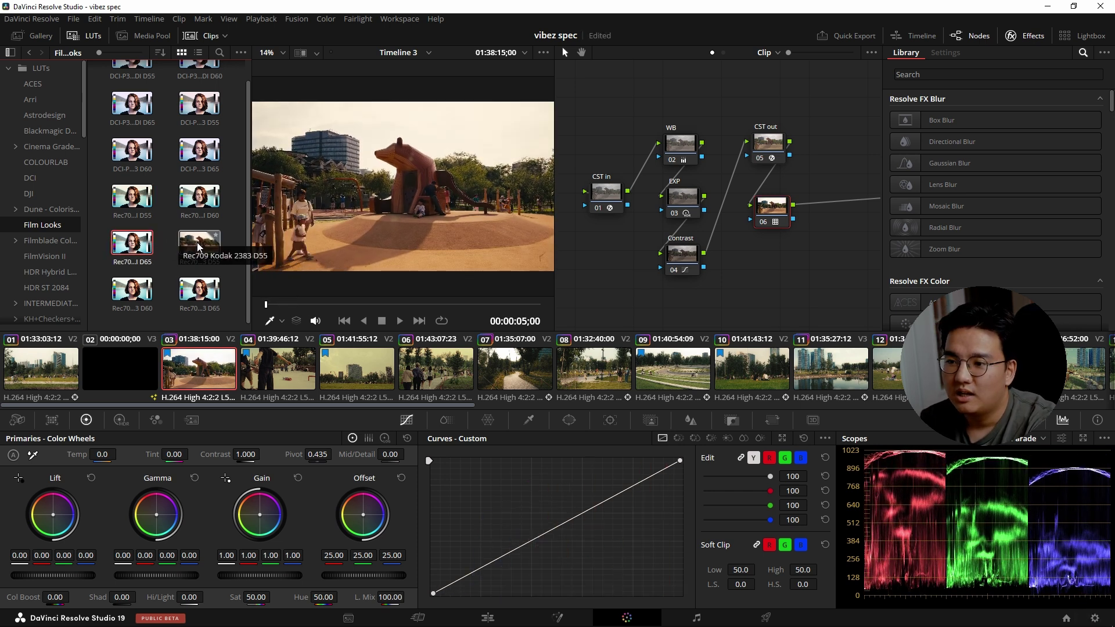
pyautogui.moveTo(200, 244); pyautogui.dragTo(778, 207)
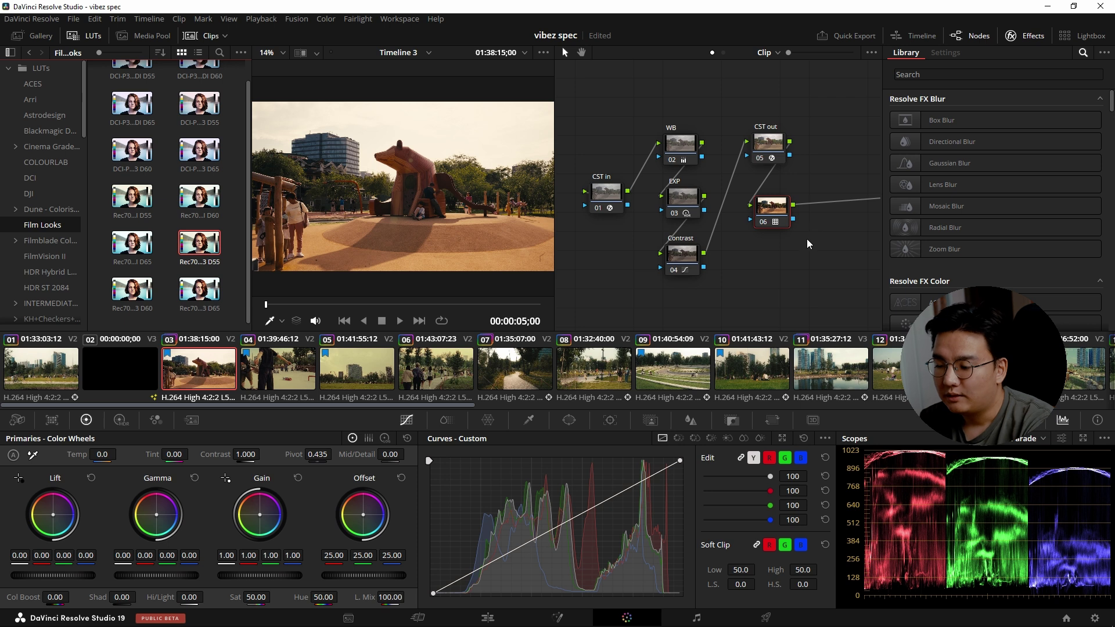
pyautogui.click(769, 211)
pyautogui.hotkey('ctrl', 'd')
pyautogui.hotkey('ctrl', 'd')
pyautogui.hotkey('ctrl', 'd')
pyautogui.hotkey('ctrl', 'd')
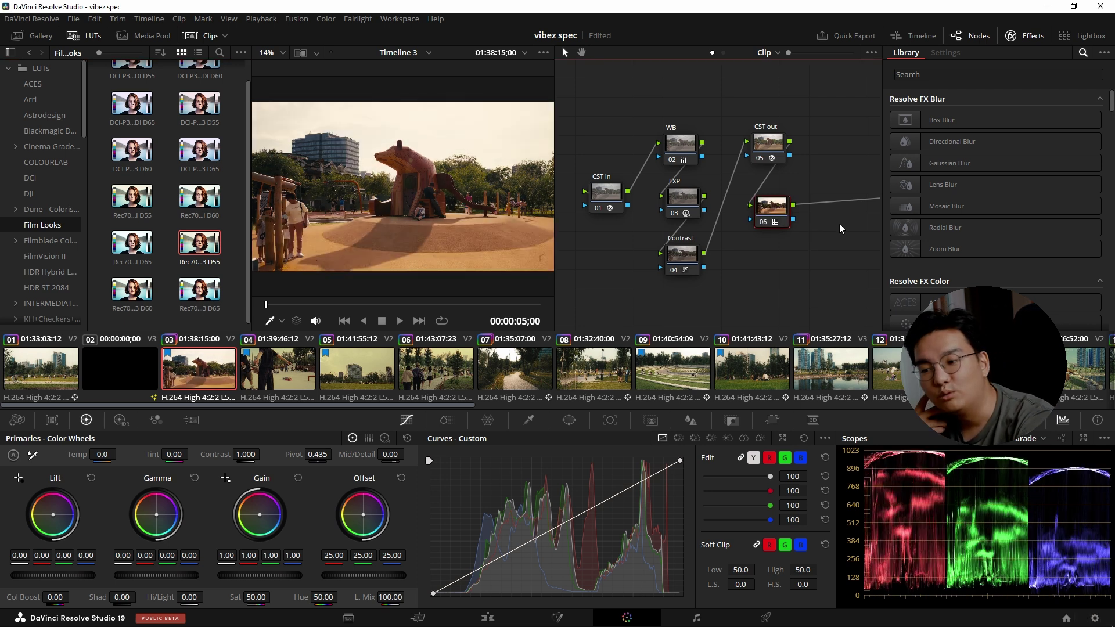
pyautogui.hotkey('ctrl', 'd')
pyautogui.hotkey('ctrl', 'd')
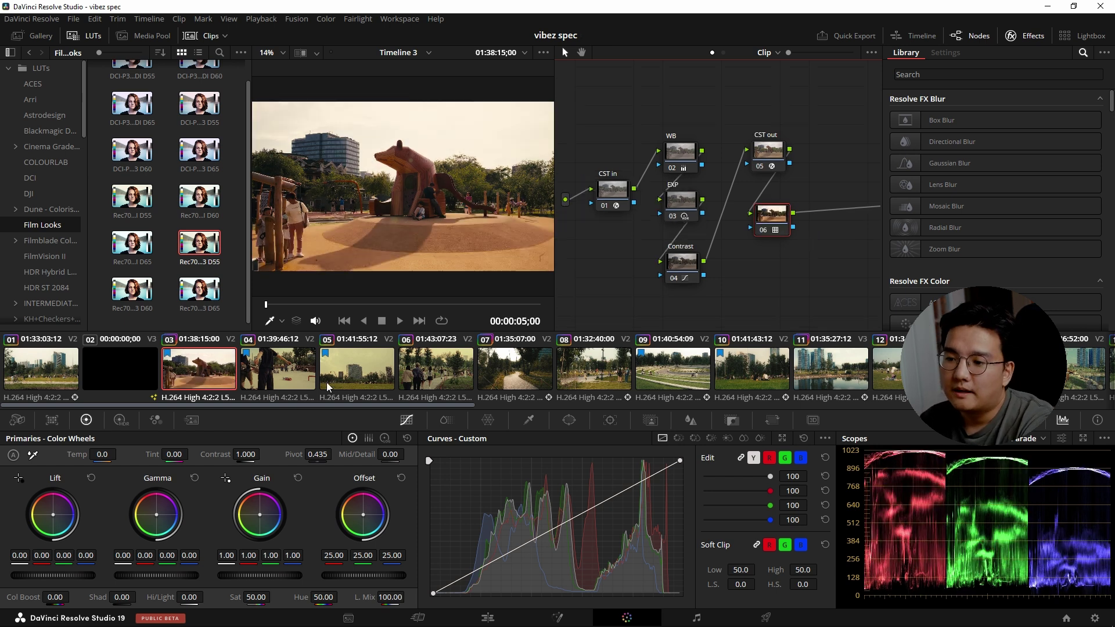
# Create a new local grade version named Version 3 for clip 11 and reset all its grades and nodes
pyautogui.scroll(-2, 698, 392)
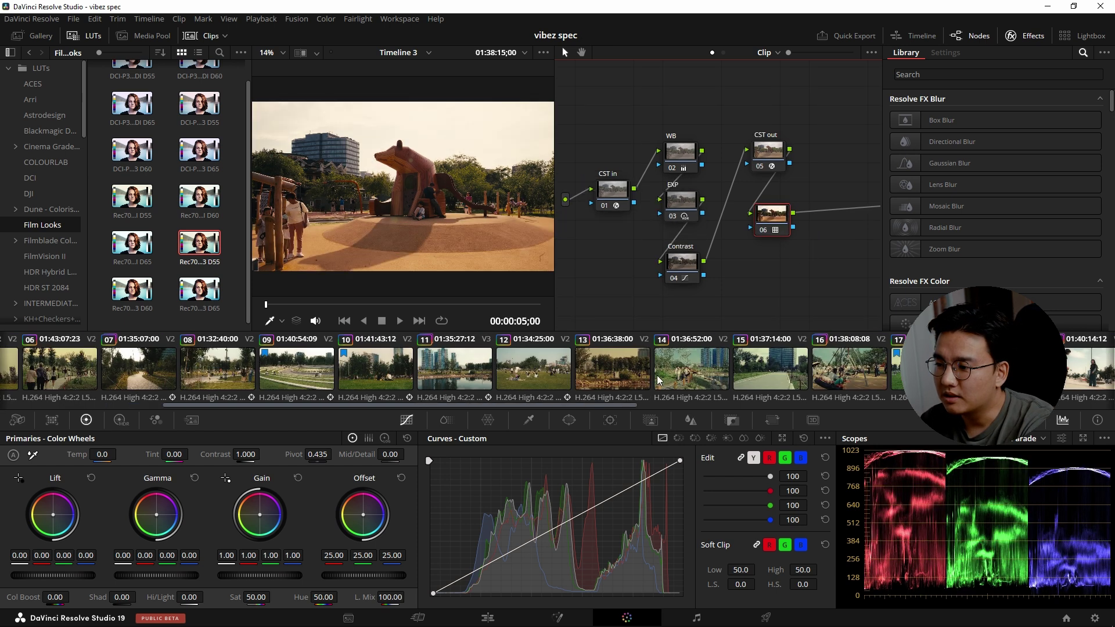
pyautogui.moveTo(602, 99); pyautogui.dragTo(779, 296)
pyautogui.click(658, 373)
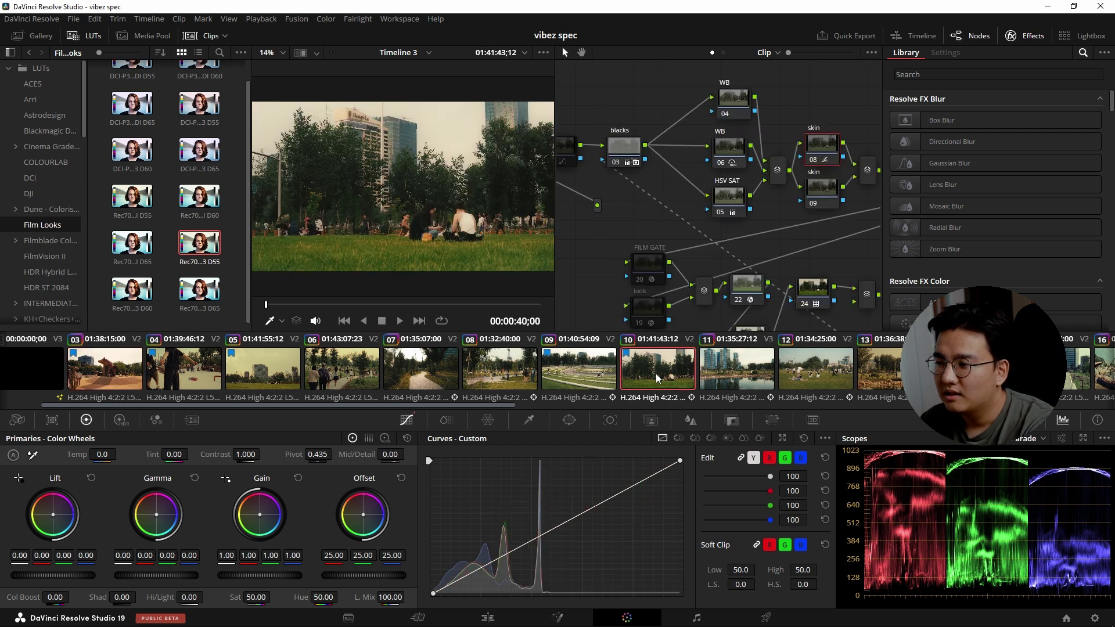
pyautogui.rightClick(658, 373)
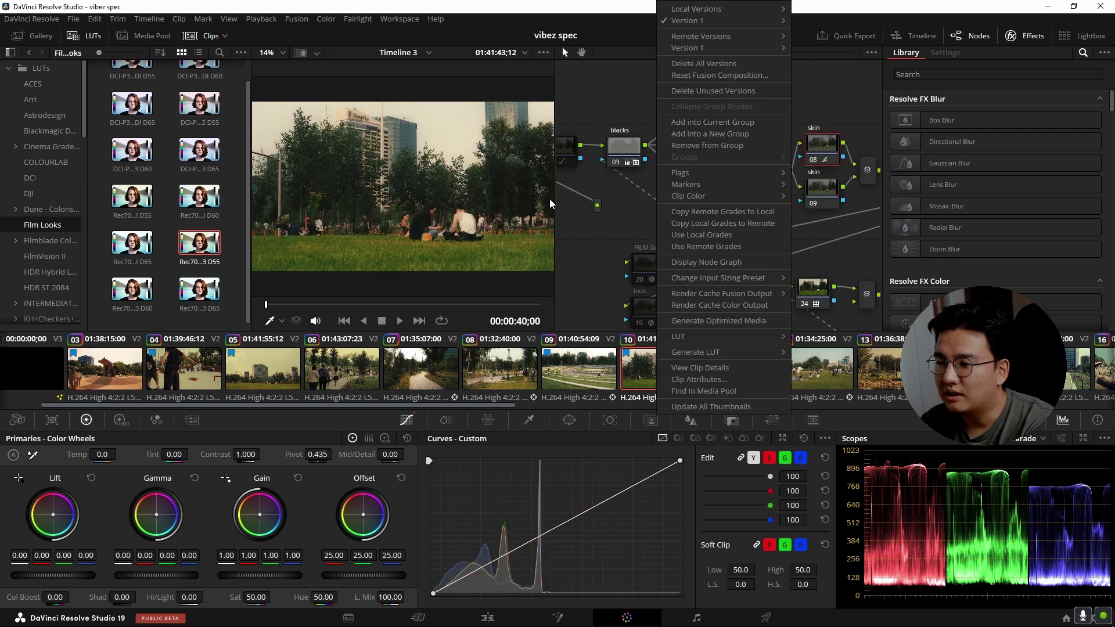
pyautogui.rightClick(486, 208)
pyautogui.click(735, 382)
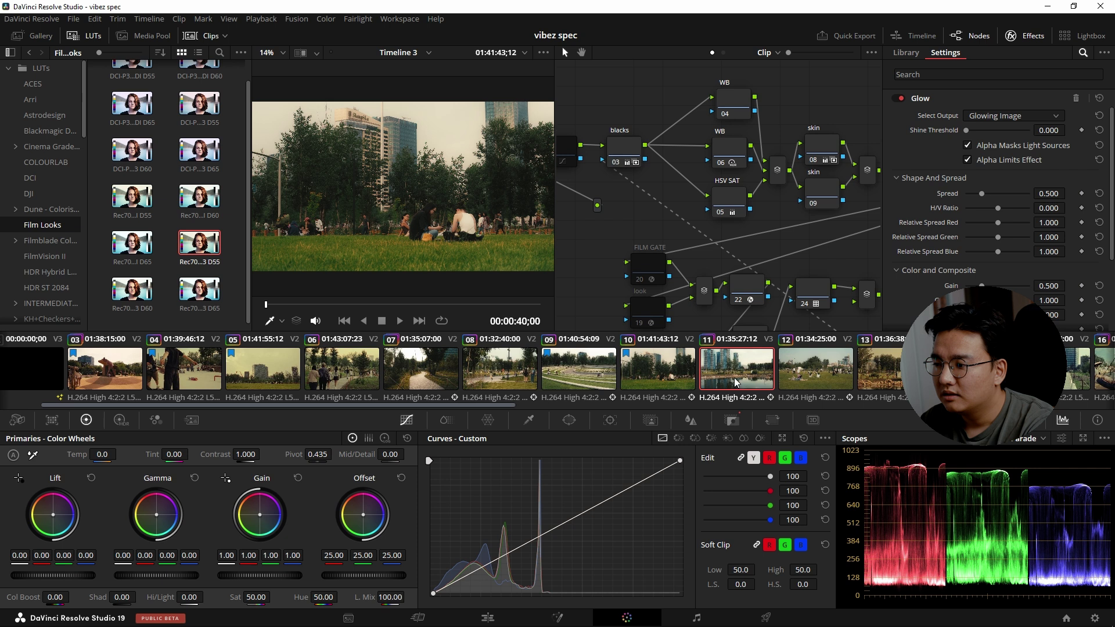
pyautogui.rightClick(741, 382)
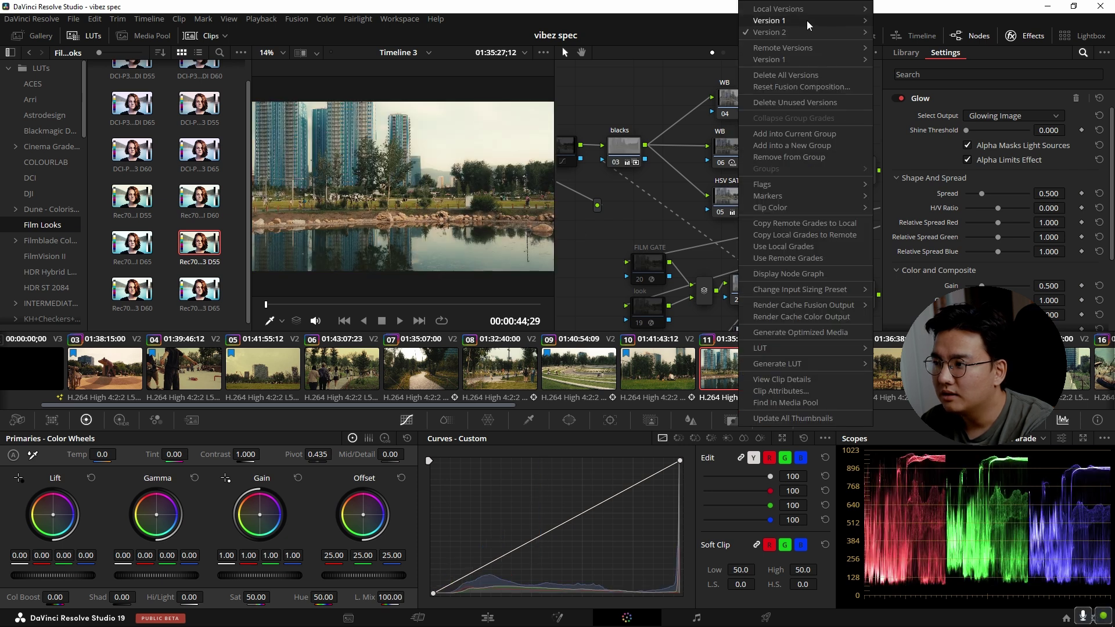
pyautogui.moveTo(810, 21)
pyautogui.click(905, 8)
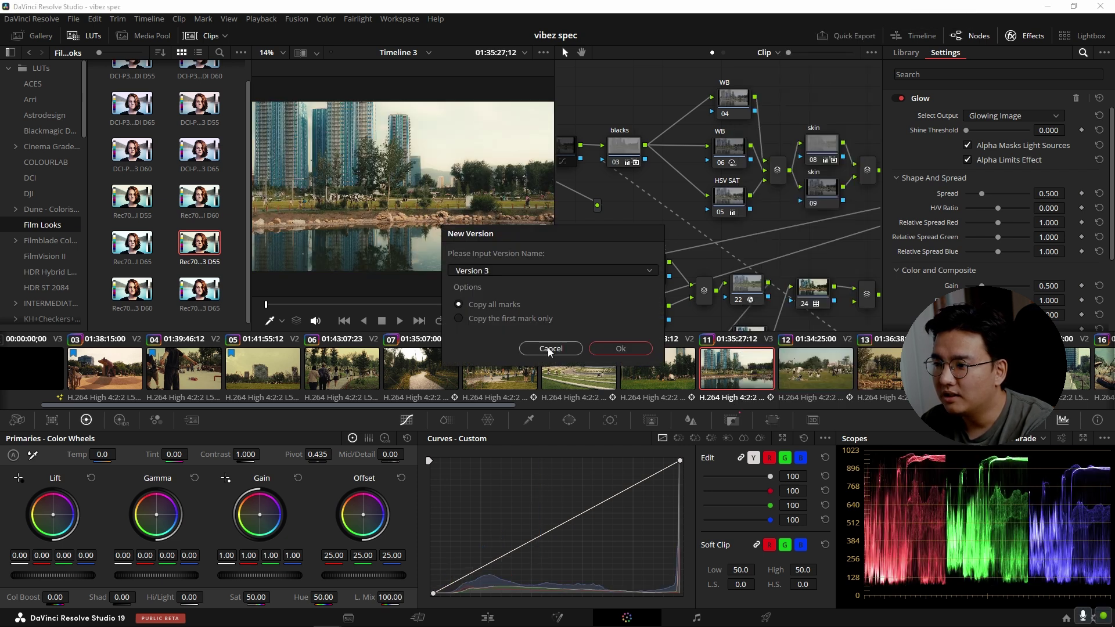
pyautogui.click(620, 348)
pyautogui.rightClick(604, 243)
pyautogui.click(631, 256)
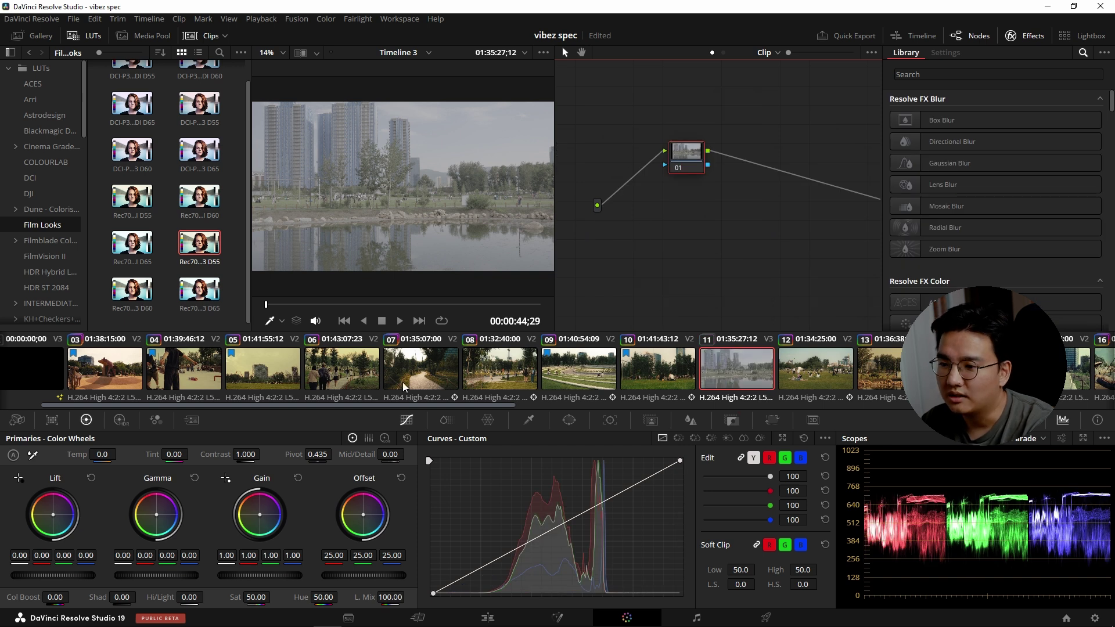
# Copy the full node grade from clip 03 and paste it onto clip 11, then select the pasted nodes
pyautogui.click(117, 383)
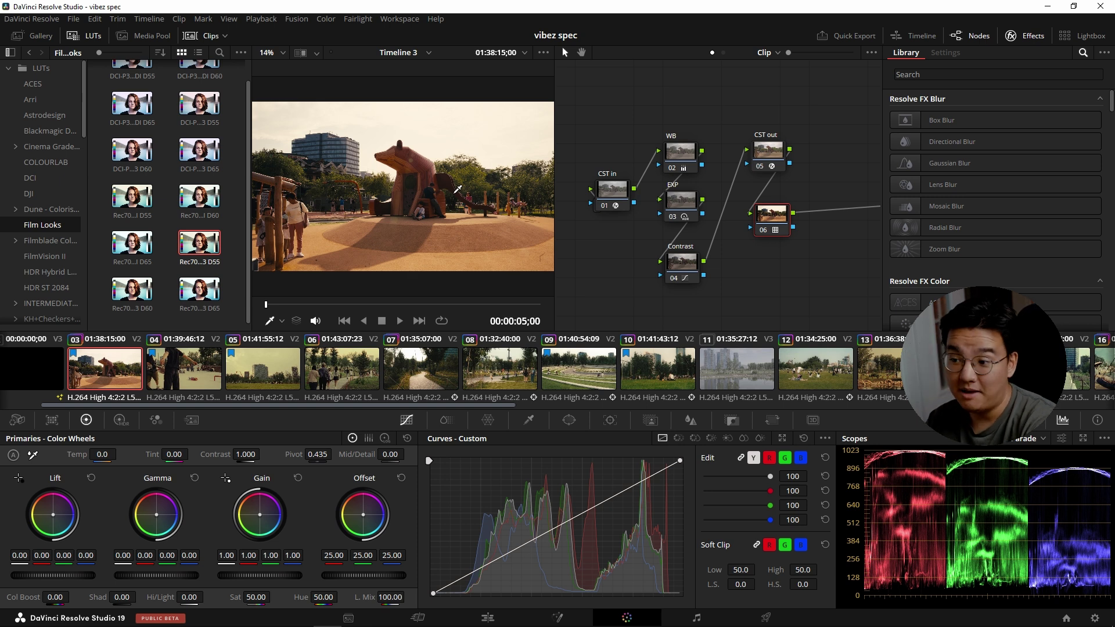
pyautogui.click(179, 374)
pyautogui.click(118, 368)
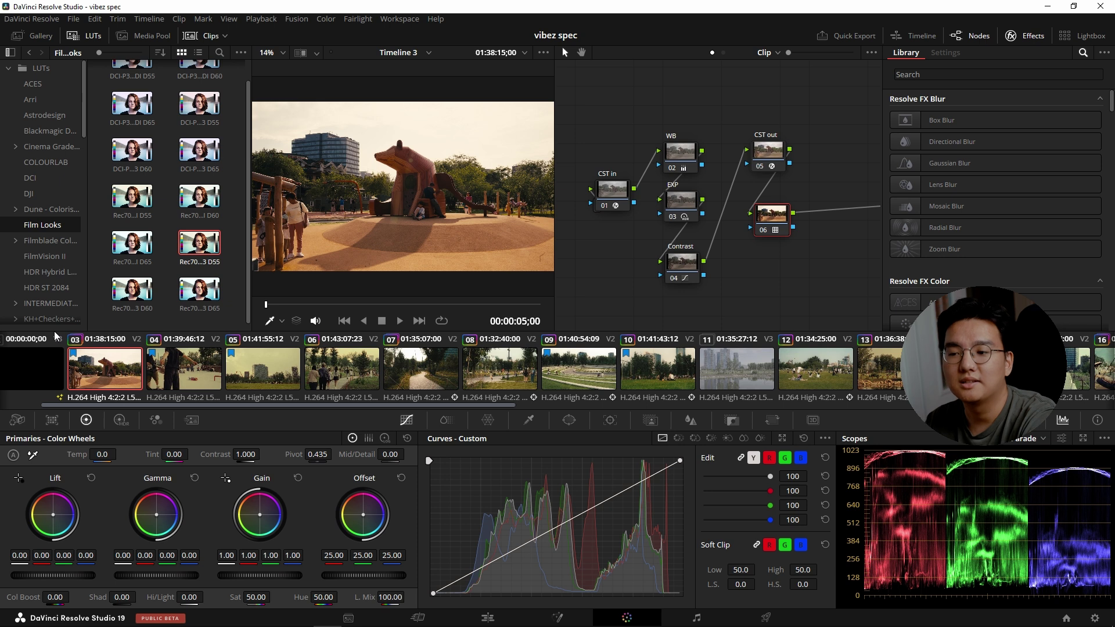
pyautogui.click(170, 383)
pyautogui.click(129, 375)
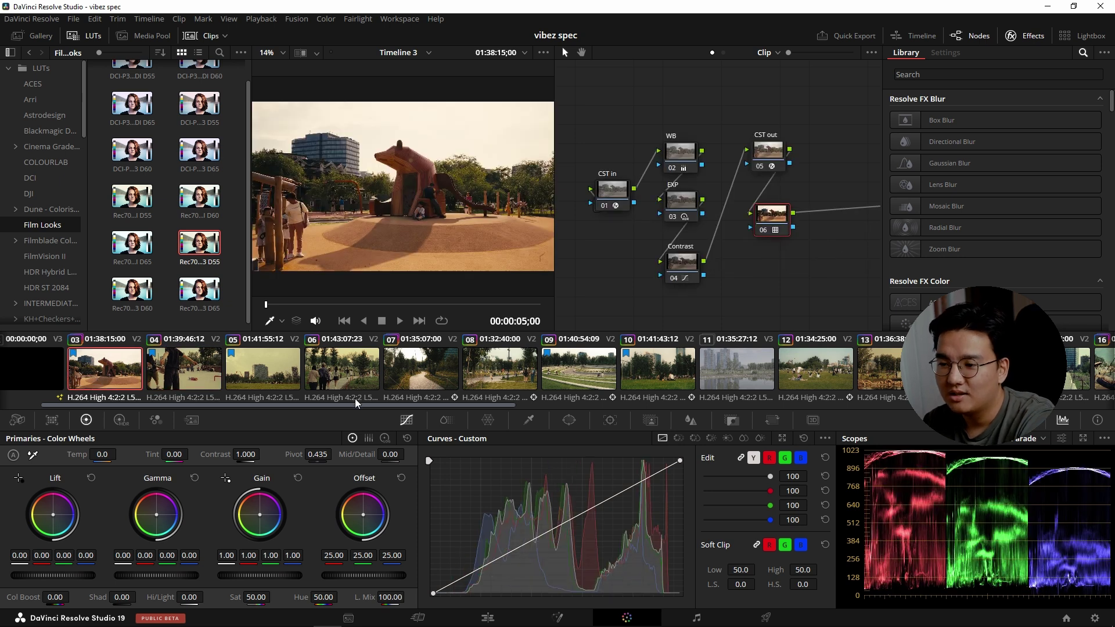
pyautogui.click(194, 385)
pyautogui.press('Up')
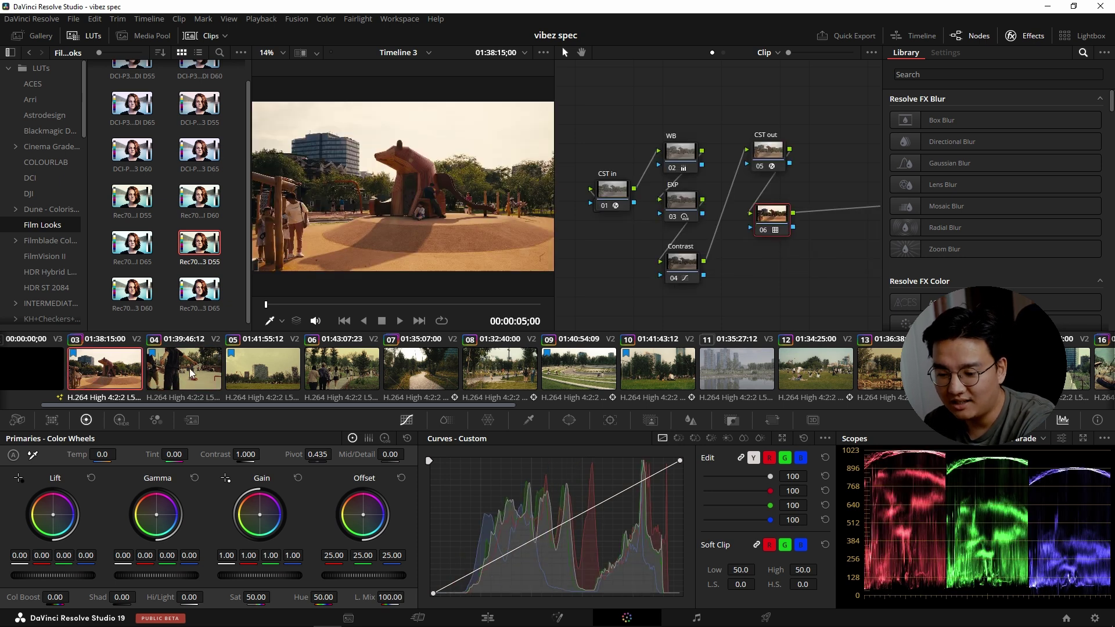
pyautogui.click(744, 372)
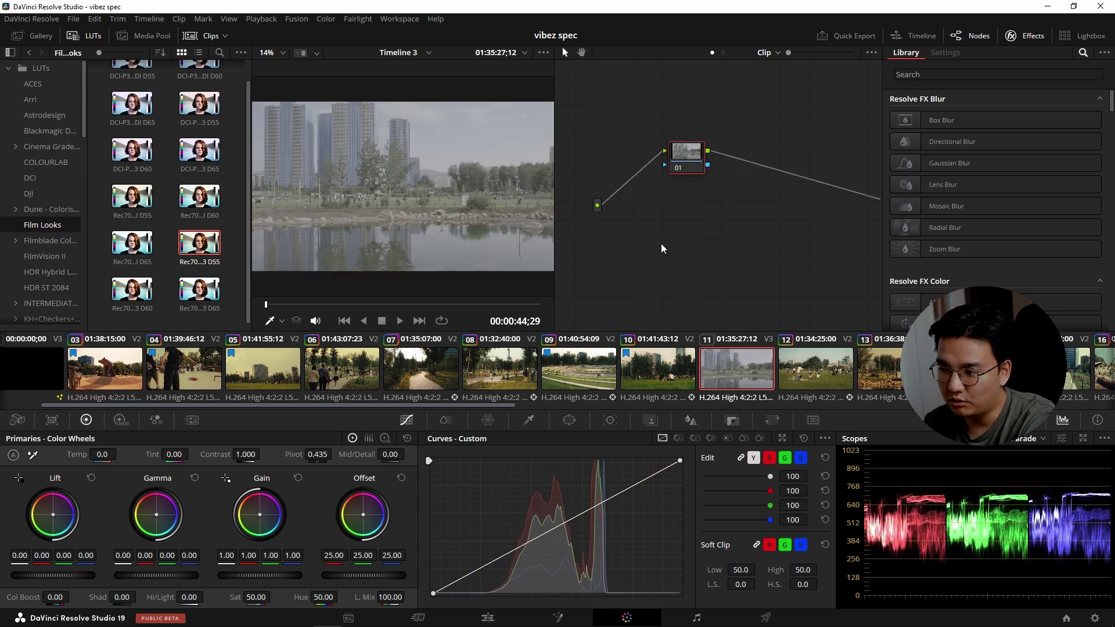
pyautogui.hotkey('ctrl', 'v')
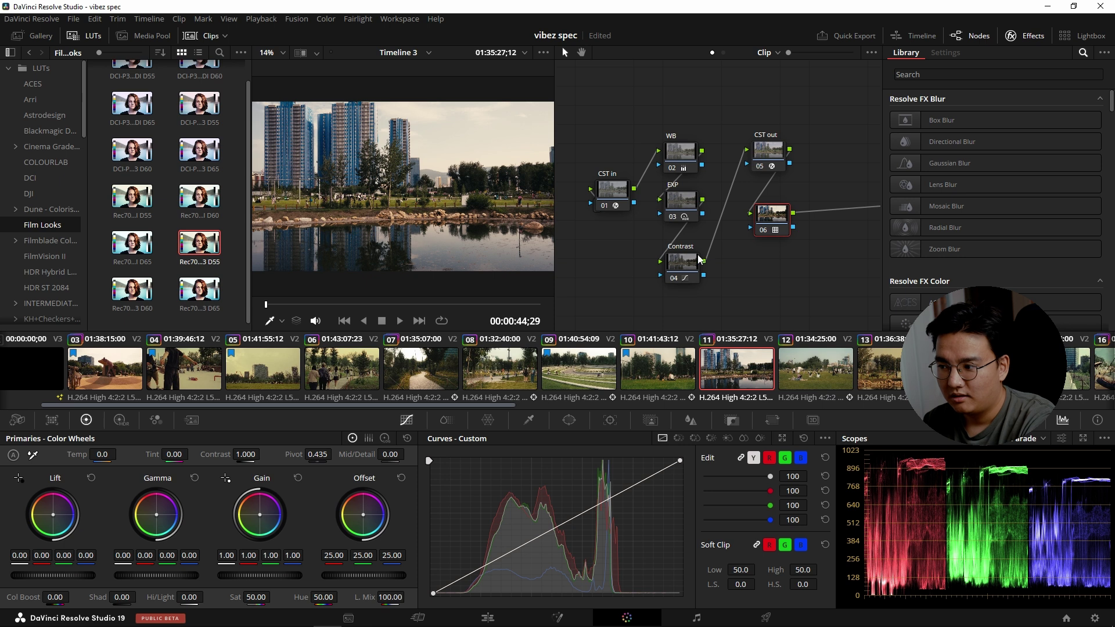
pyautogui.moveTo(593, 101); pyautogui.dragTo(829, 289)
pyautogui.moveTo(590, 110); pyautogui.dragTo(809, 306)
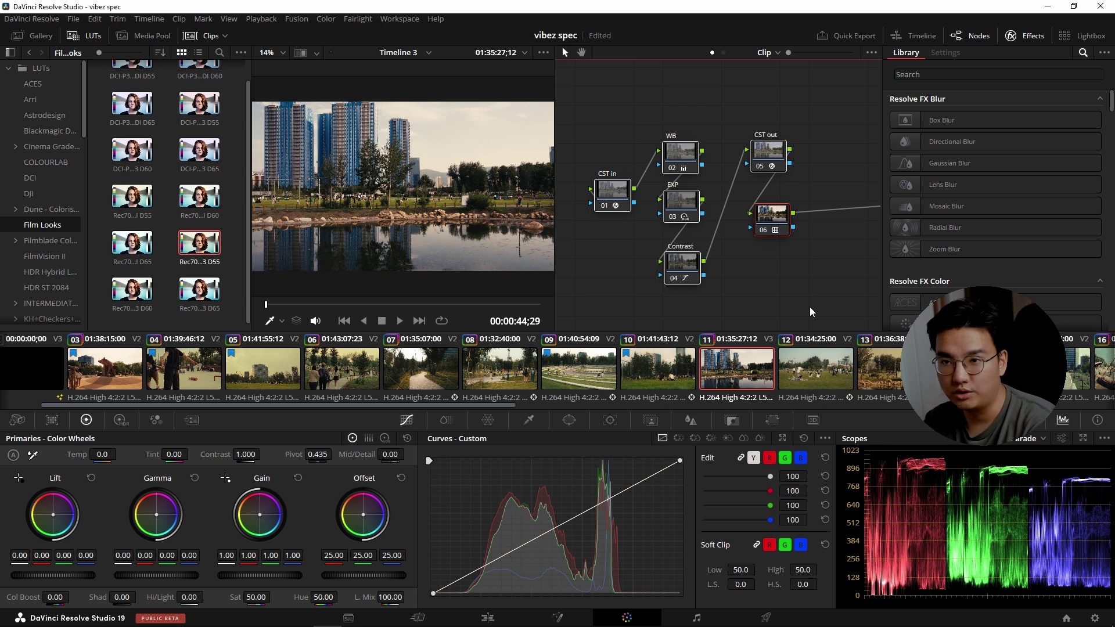
# Reset all grades and nodes on clips 12 and 13
pyautogui.click(807, 376)
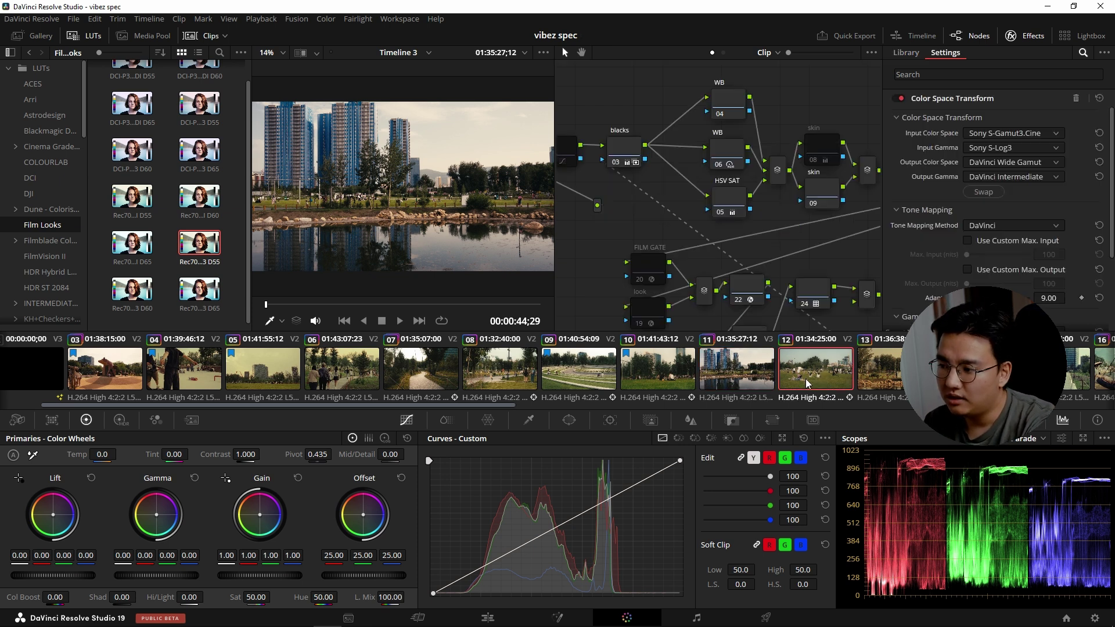
pyautogui.rightClick(442, 211)
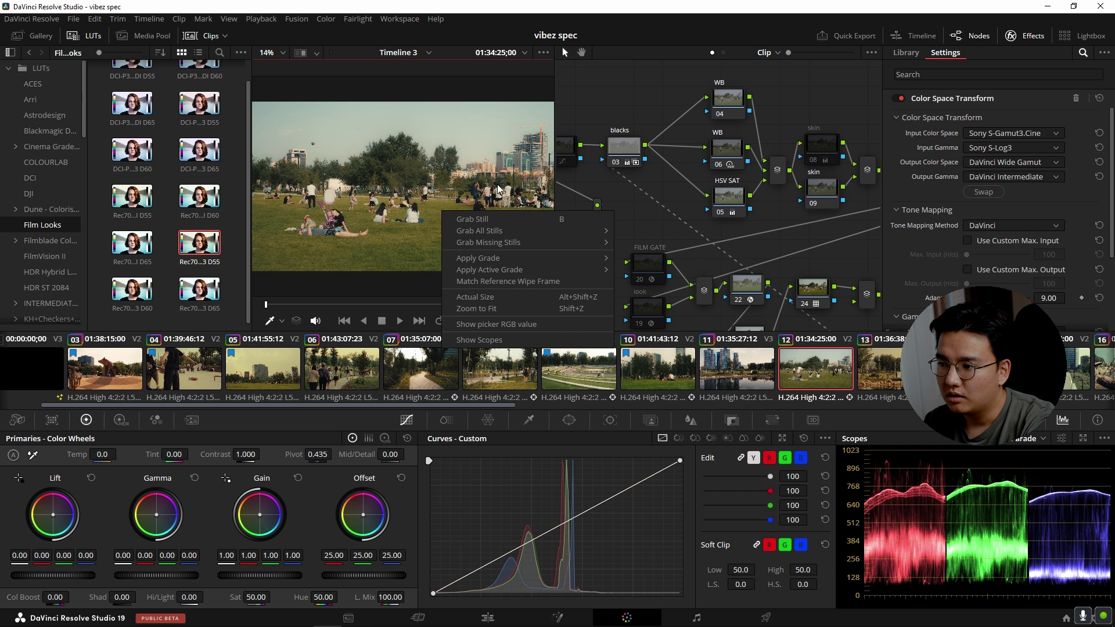
pyautogui.rightClick(498, 184)
pyautogui.rightClick(593, 176)
pyautogui.click(636, 186)
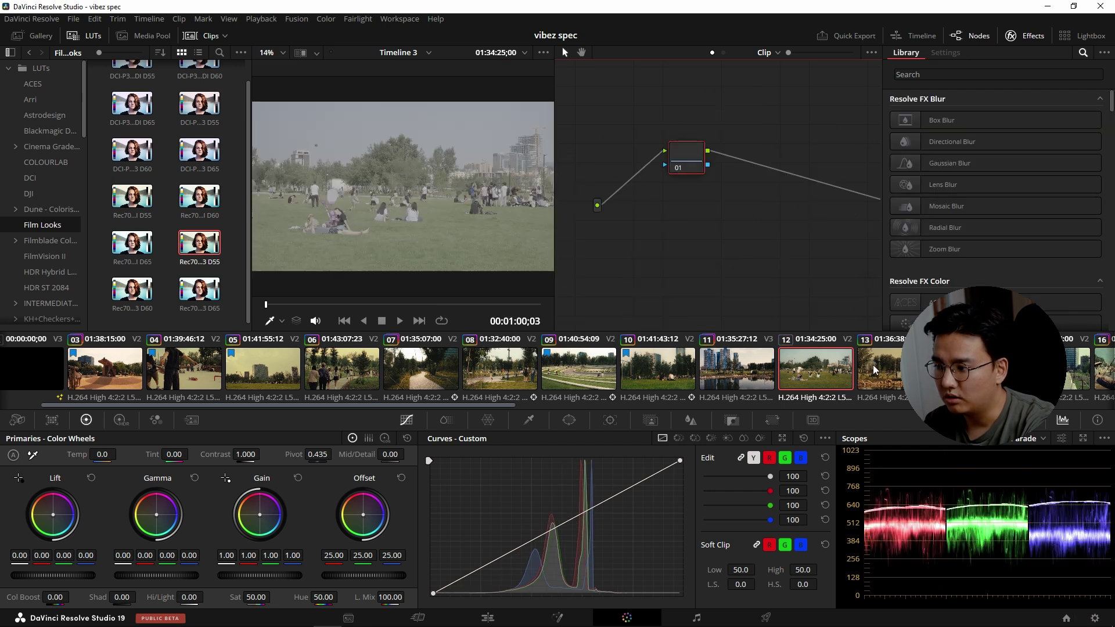
pyautogui.click(891, 363)
pyautogui.rightClick(633, 247)
pyautogui.click(649, 259)
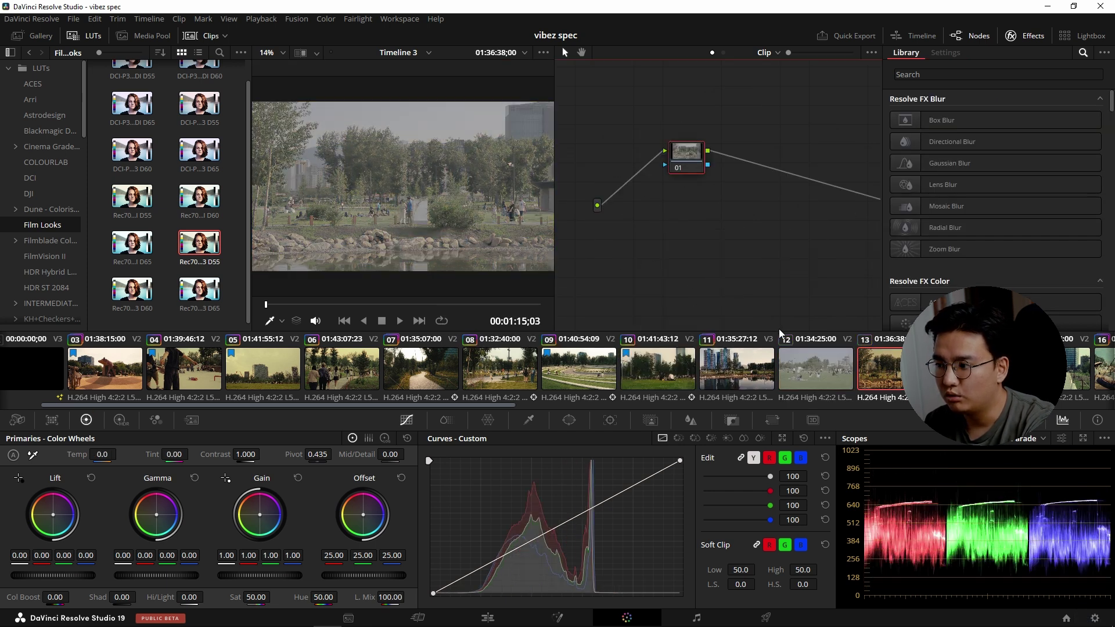
# Apply clip 03's grade to clips 12 and 13 together and compare the results across the graded clips
pyautogui.click(799, 377)
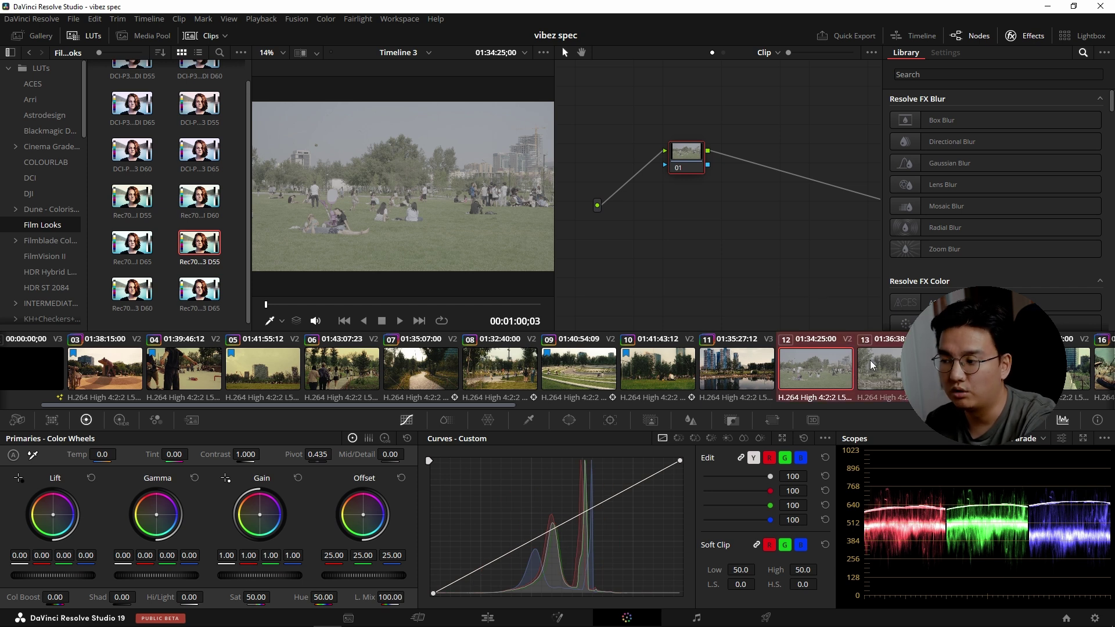
pyautogui.press('=')
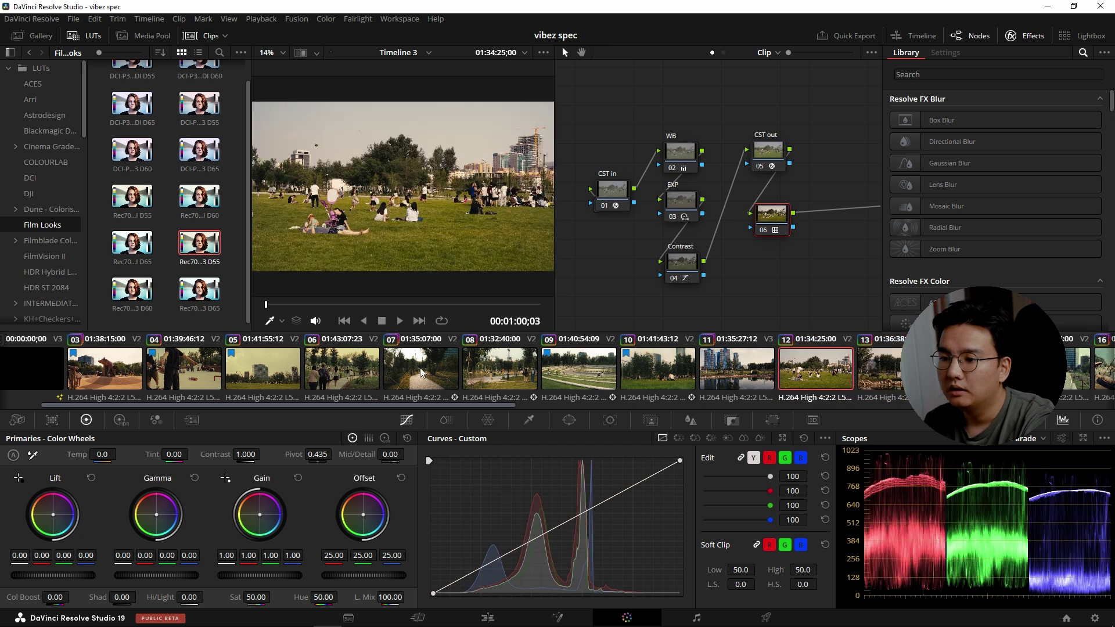
pyautogui.click(106, 377)
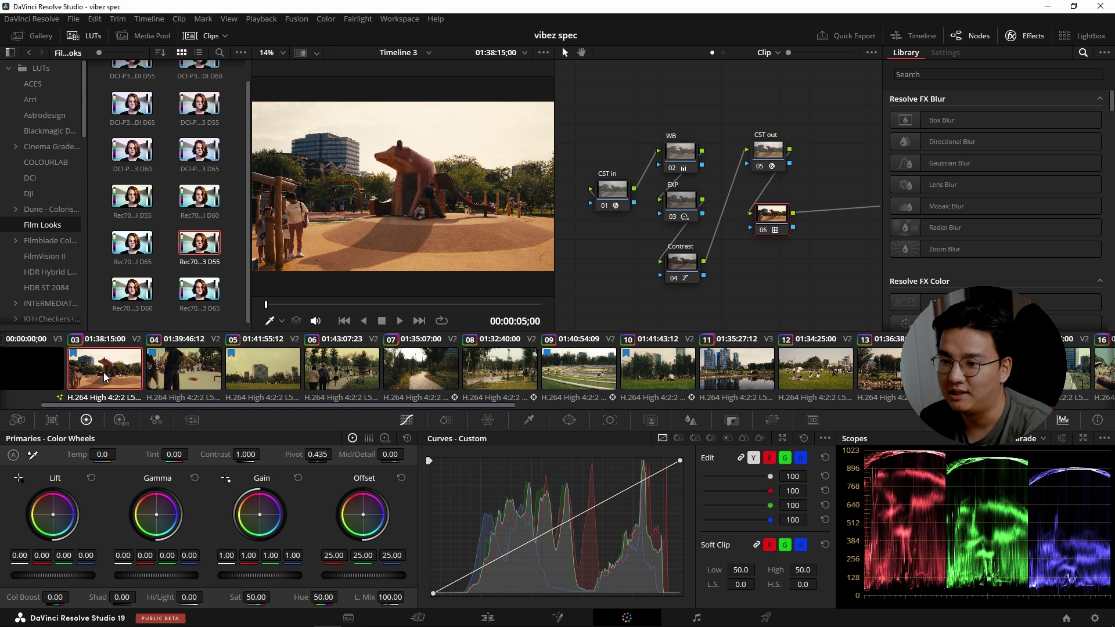
pyautogui.click(771, 374)
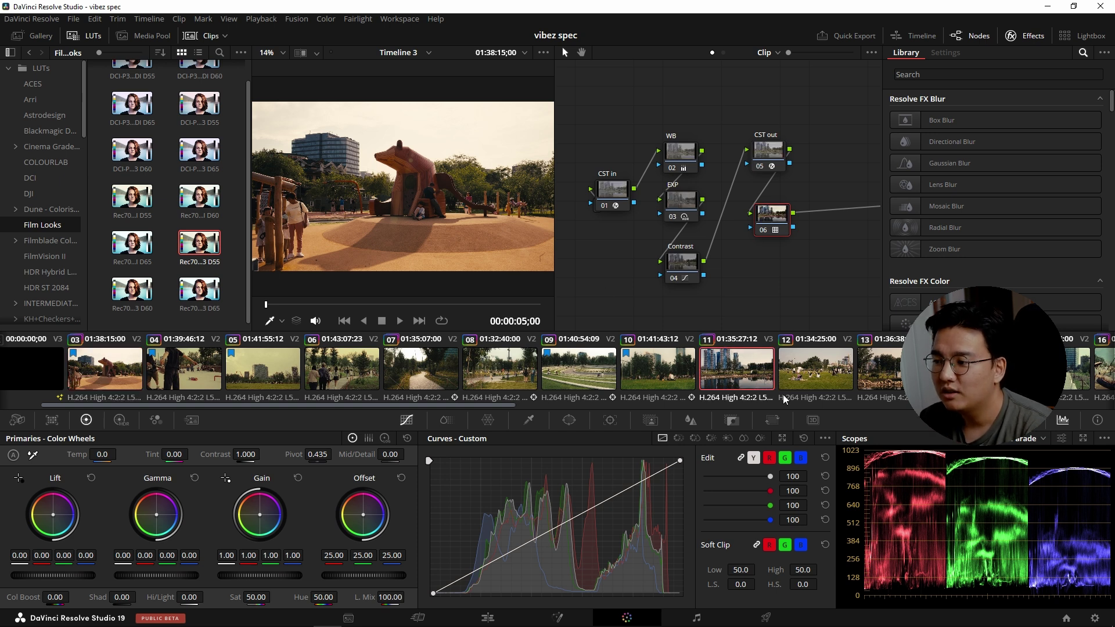
pyautogui.click(800, 379)
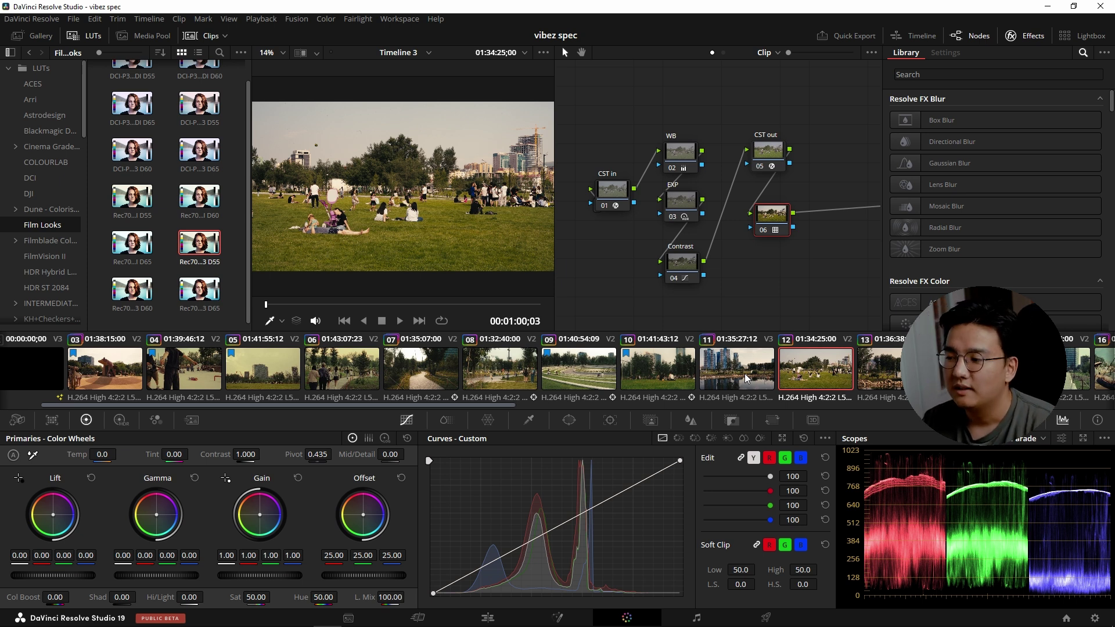
# Set the global HDR exposure on clip 11's EXP node to -0.43
pyautogui.click(748, 378)
pyautogui.click(685, 160)
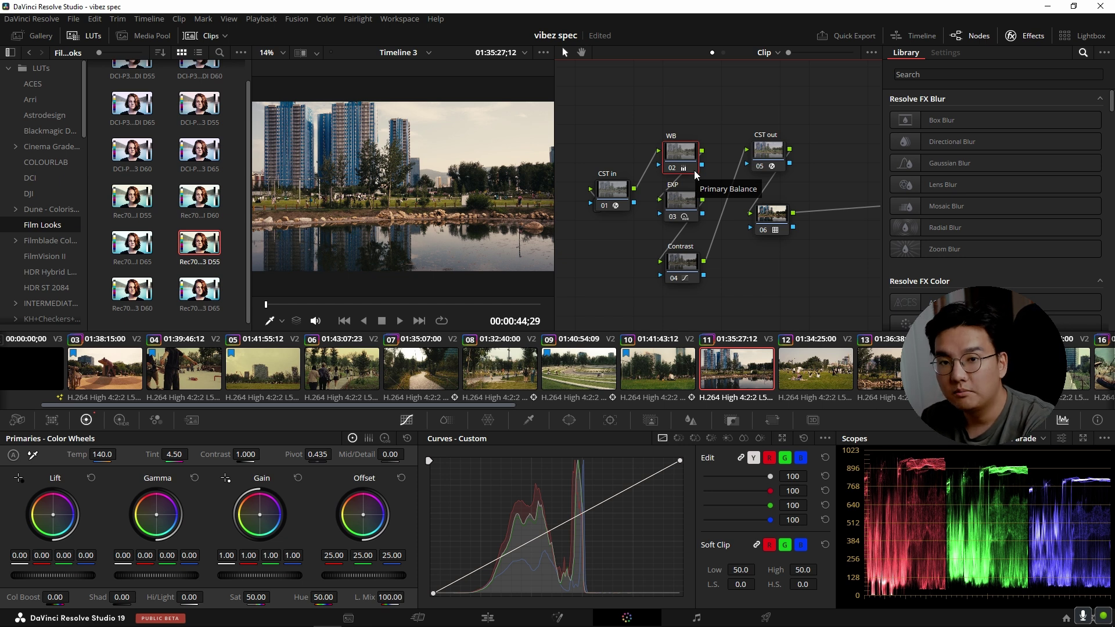
pyautogui.click(691, 220)
pyautogui.click(684, 166)
pyautogui.click(695, 216)
pyautogui.click(120, 420)
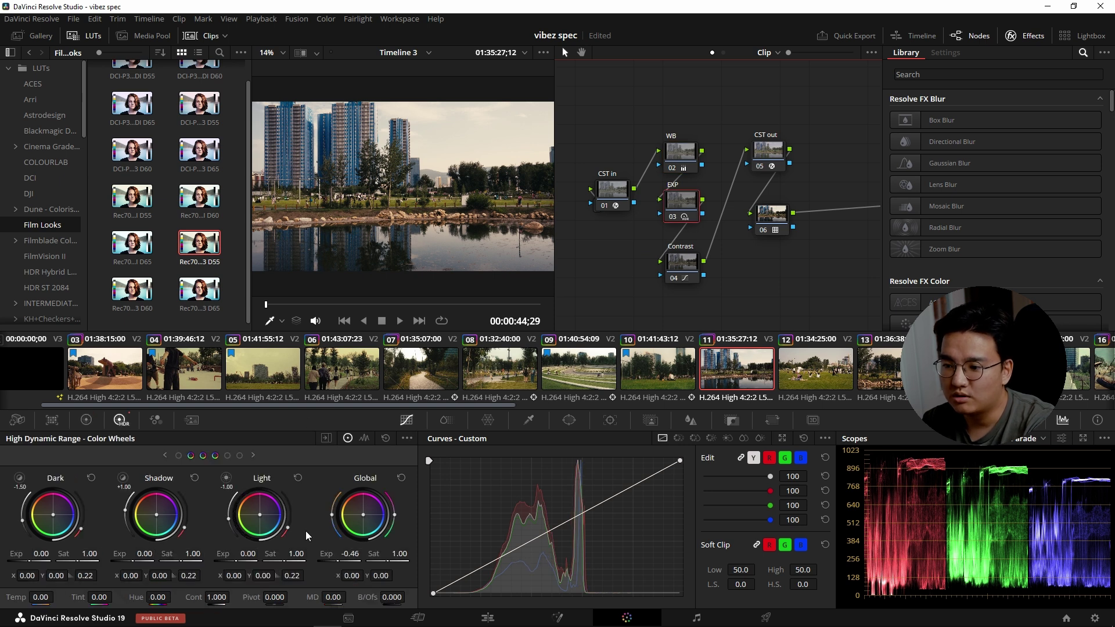
pyautogui.moveTo(341, 559); pyautogui.dragTo(342, 559)
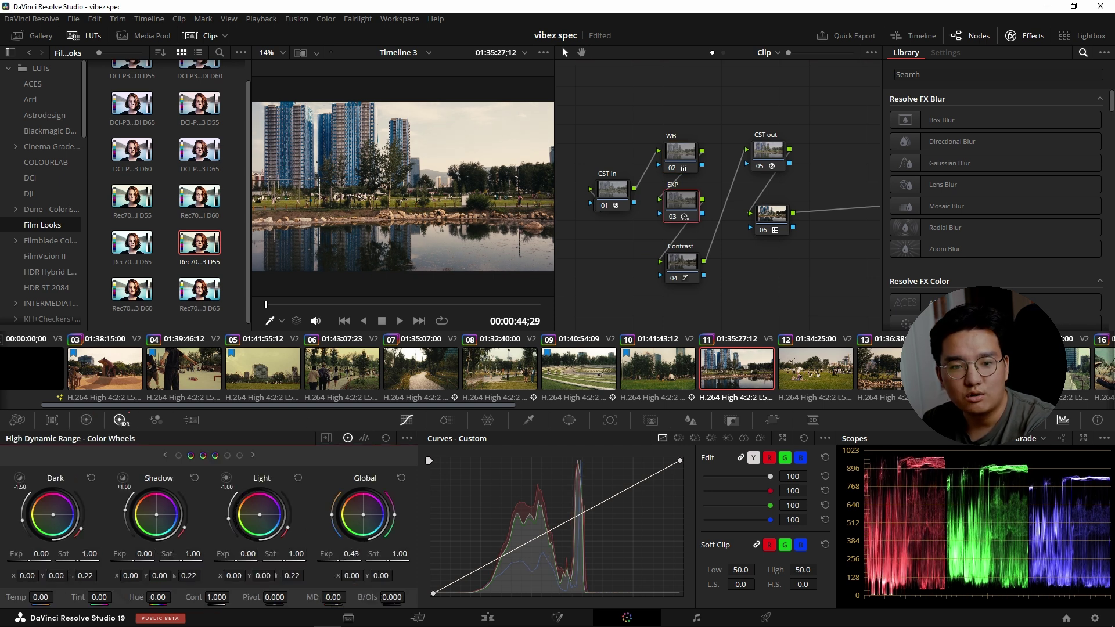
# Cool clip 11's white balance by setting the WB node's primary temperature to 130
pyautogui.click(681, 152)
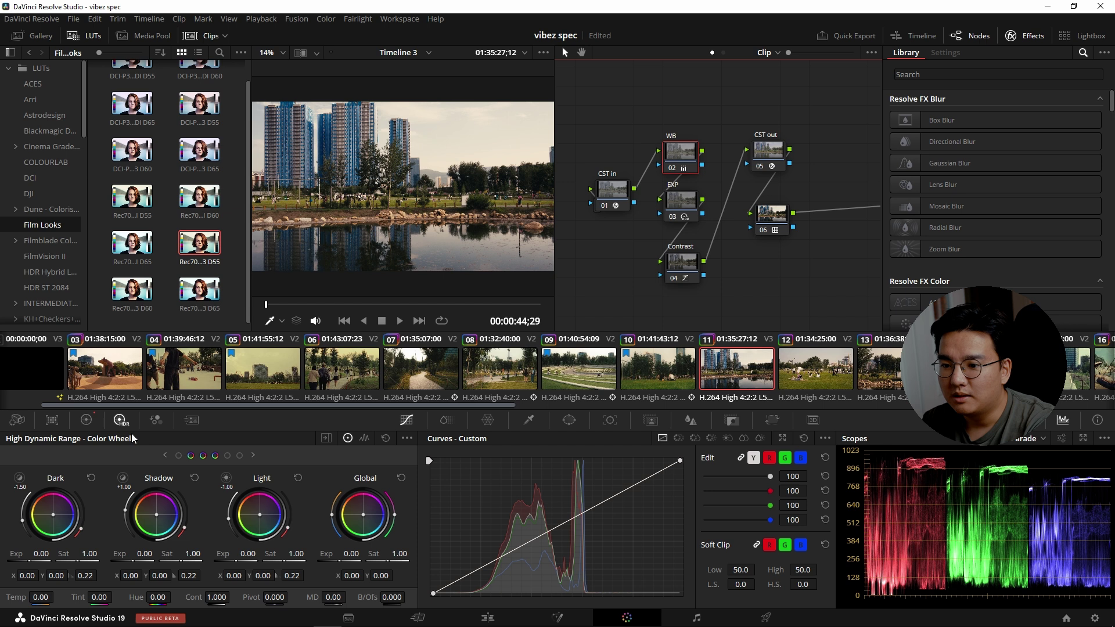
pyautogui.click(86, 420)
pyautogui.moveTo(104, 454); pyautogui.dragTo(88, 455)
pyautogui.hotkey('ctrl', 'z')
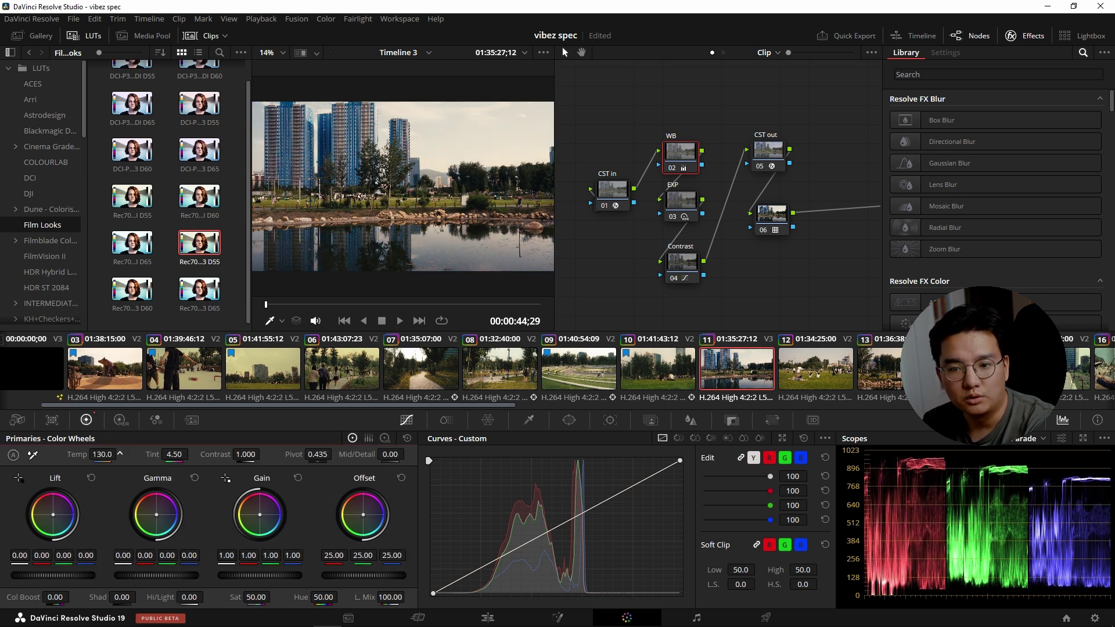
# Fine-tune the white and black end points of the custom curve on clip 11's Contrast node
pyautogui.click(669, 249)
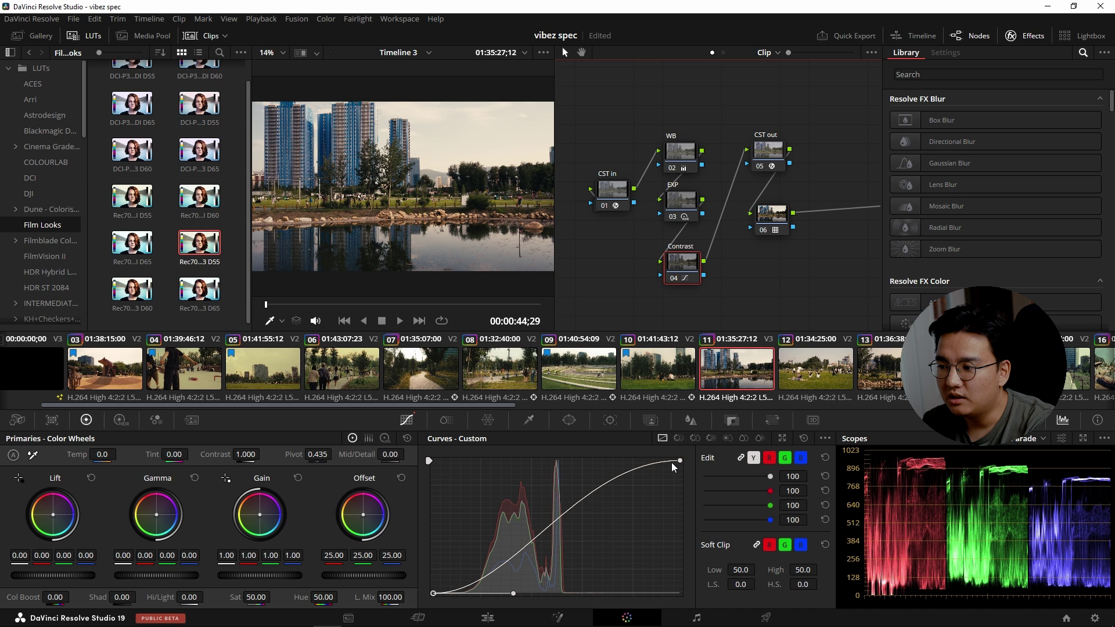
pyautogui.moveTo(680, 462)
pyautogui.mouseDown()
pyautogui.moveTo(684, 474)
pyautogui.moveTo(695, 452)
pyautogui.mouseUp()
pyautogui.moveTo(433, 595); pyautogui.dragTo(433, 597)
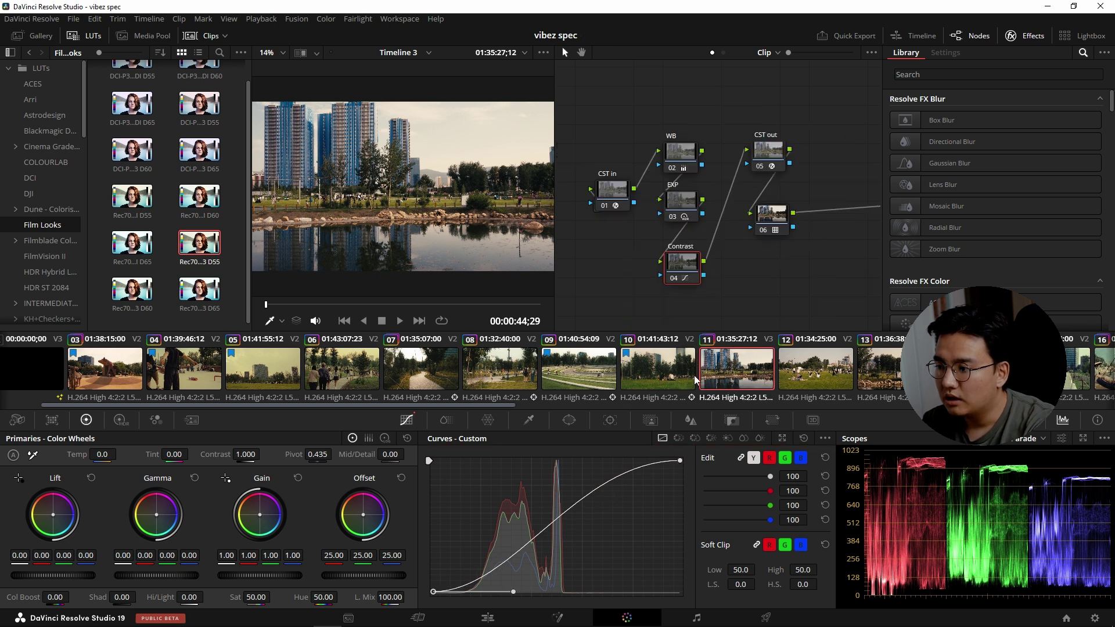
# Select clip 12, the park lawn shot, for individual grade adjustments
pyautogui.click(811, 382)
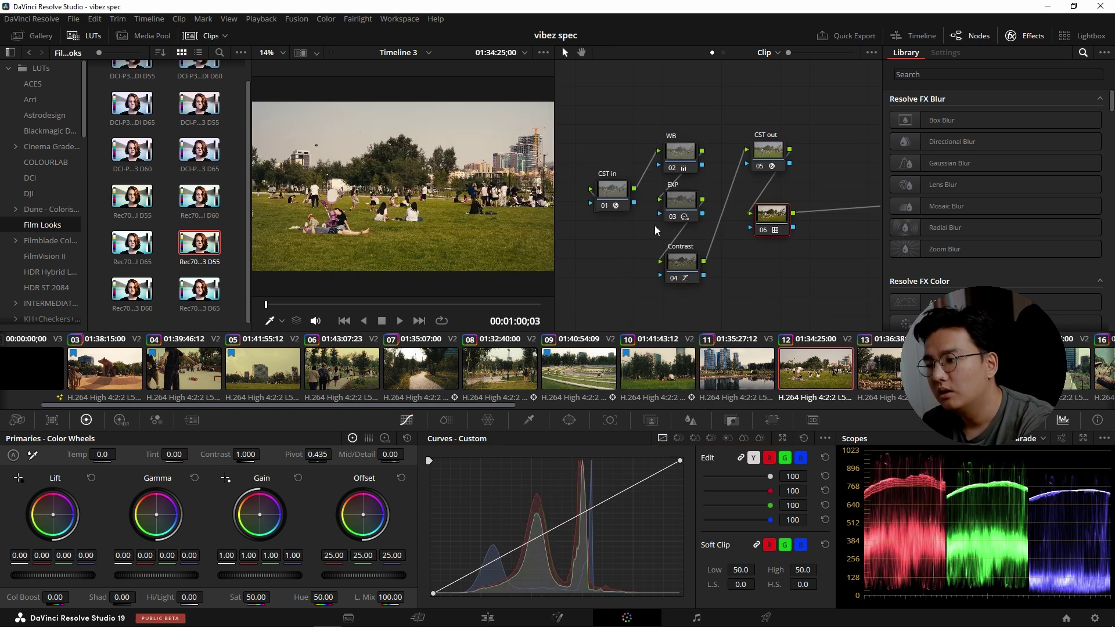